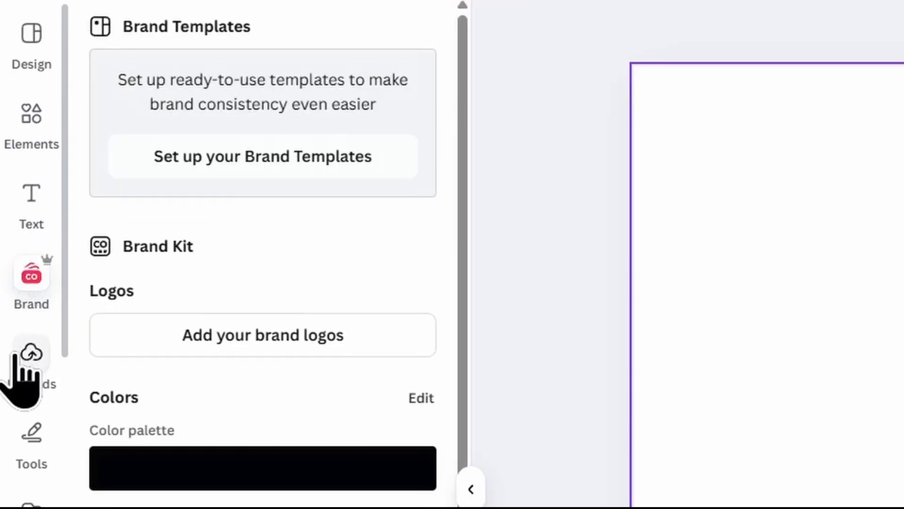
Step: Look through the sidebar's tools, uploads and Magic Media sections and browse the catalogue of available apps
left_click(44, 468)
left_click(30, 328)
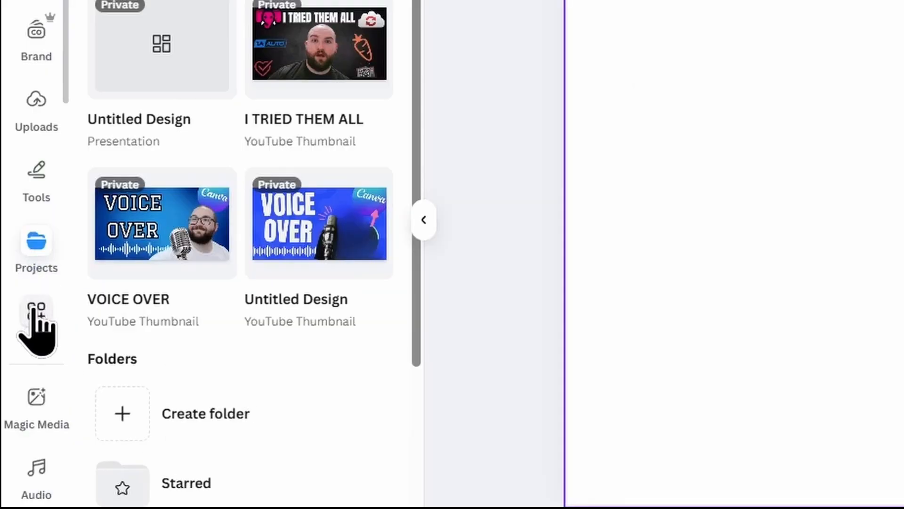
left_click(37, 398)
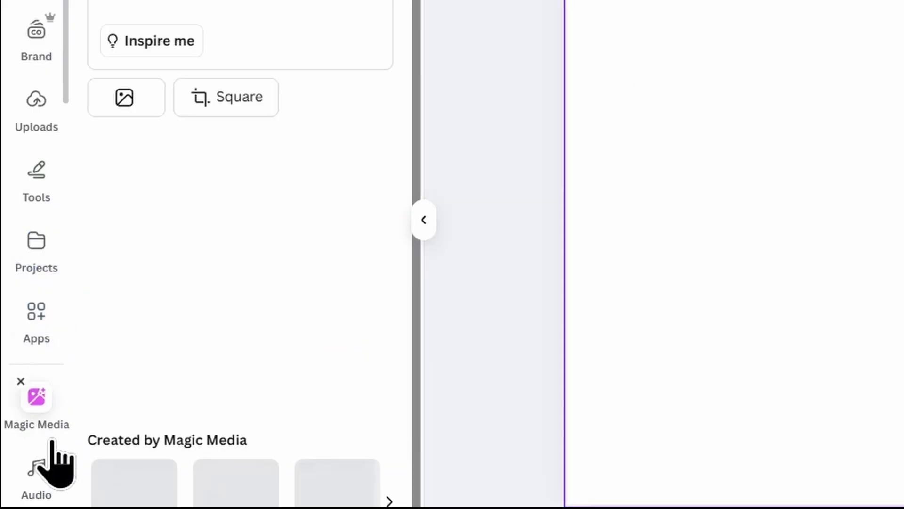
left_click(32, 388)
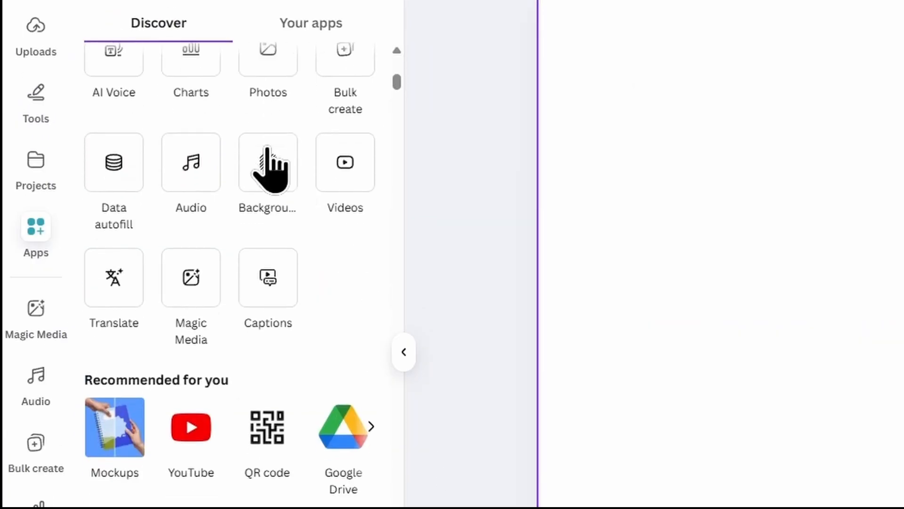
scroll(264, 149, "down", 11)
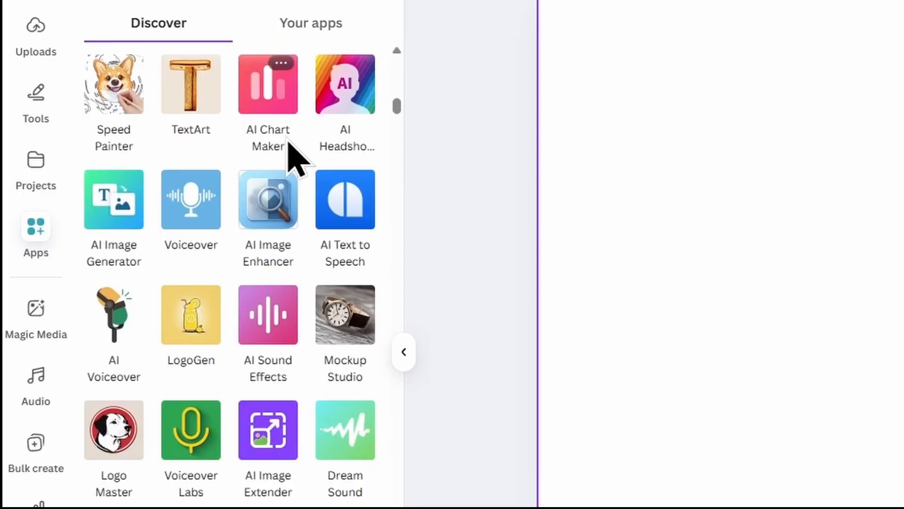
scroll(292, 170, "down", 5)
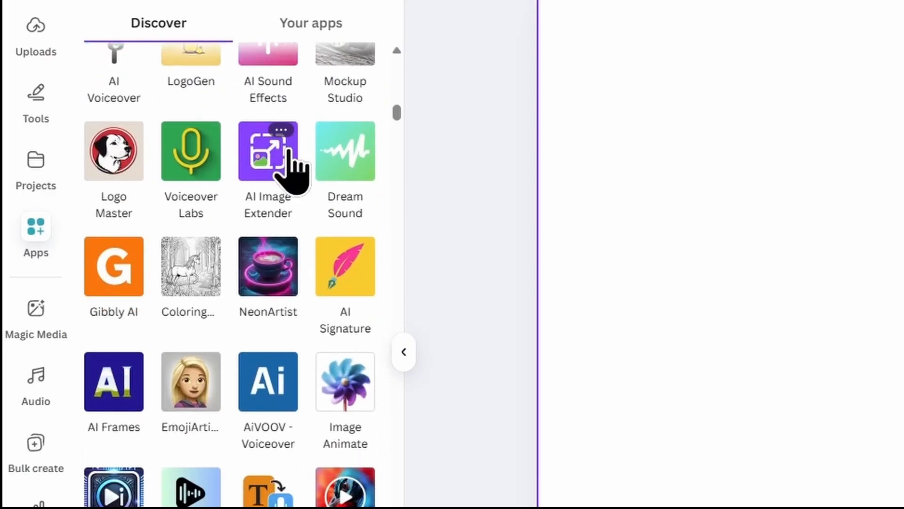
scroll(355, 160, "up", 5)
scroll(333, 161, "down", 15)
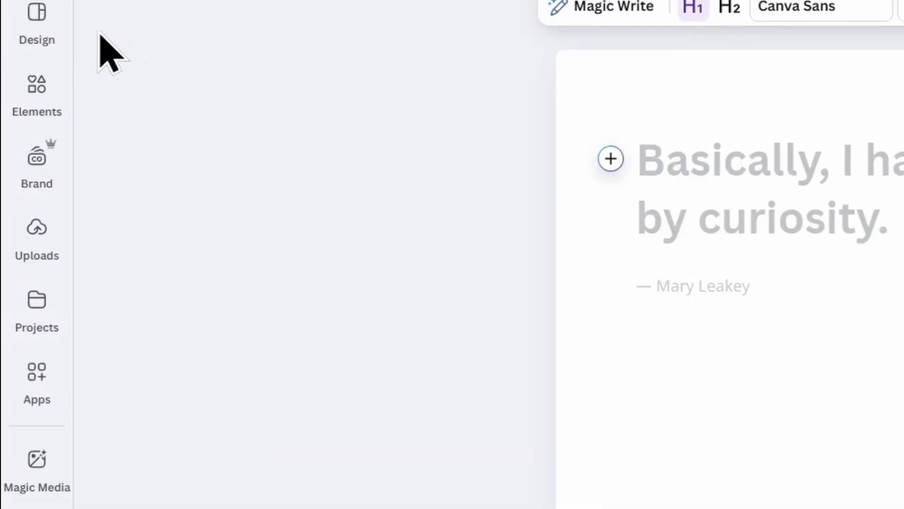
Step: Look through the design templates, uploads and projects available for the blank doc
left_click(17, 78)
left_click(259, 232)
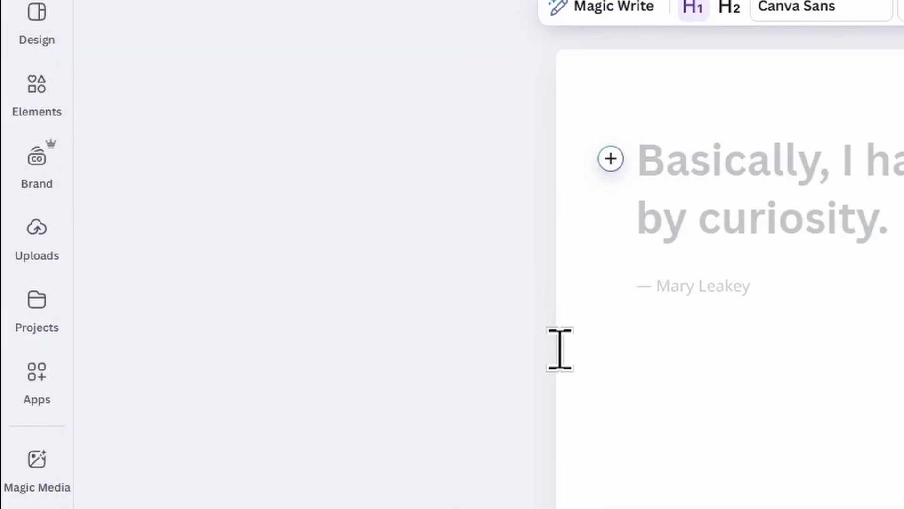
left_click(37, 19)
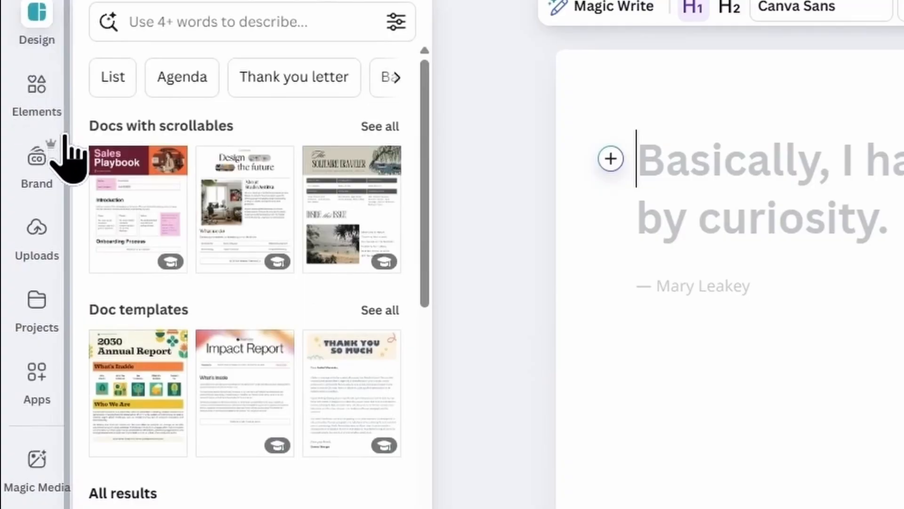
left_click(34, 250)
left_click(34, 317)
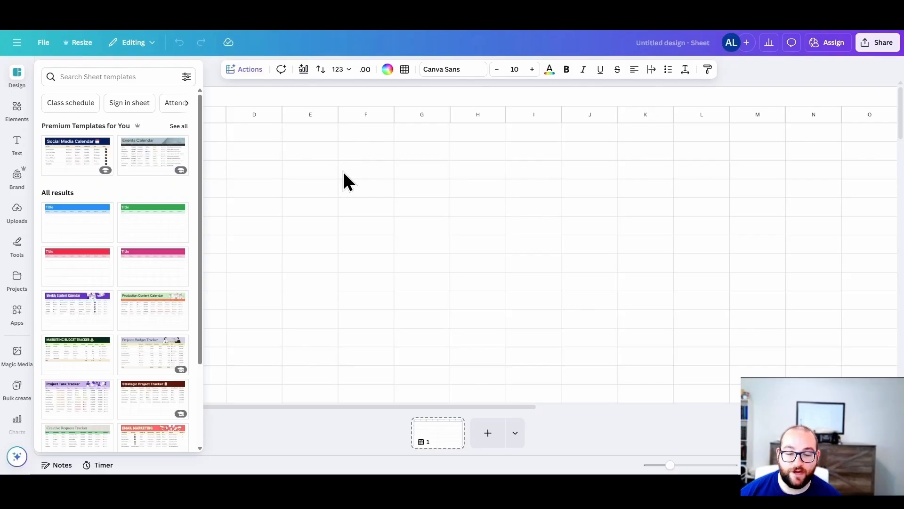
Step: Add a second sheet page and a presentation page to the untitled sheet design and switch between the pages
left_click(373, 438)
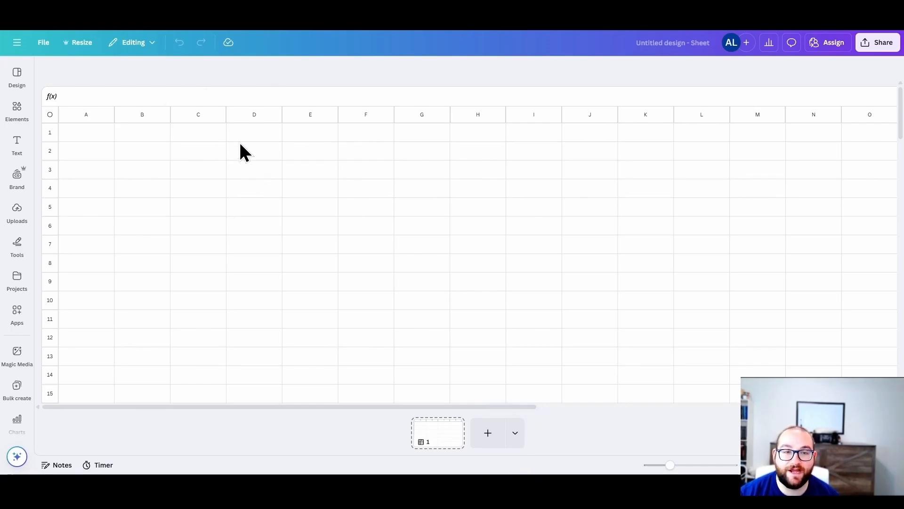
left_click(488, 433)
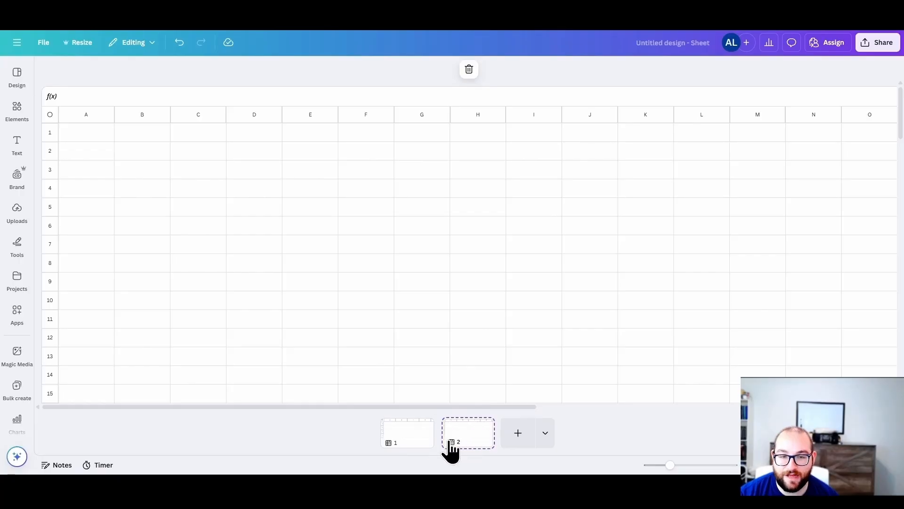
left_click(547, 442)
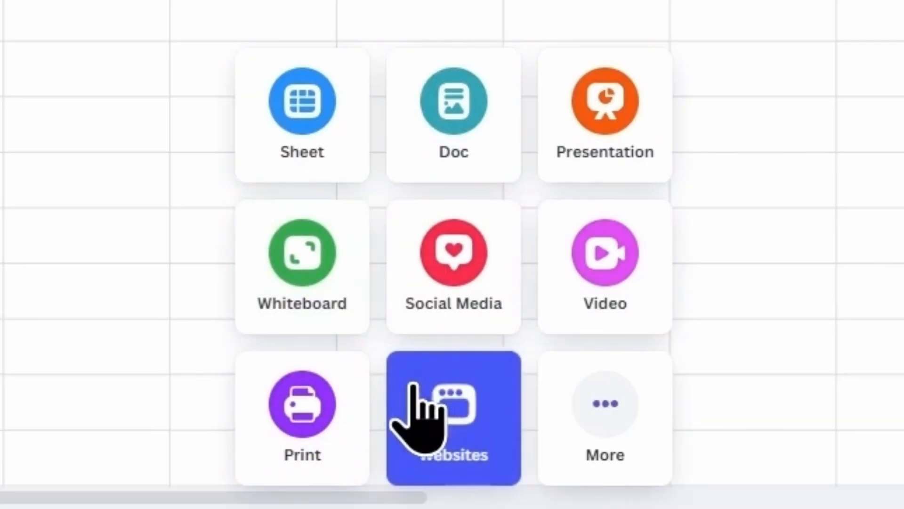
left_click(582, 137)
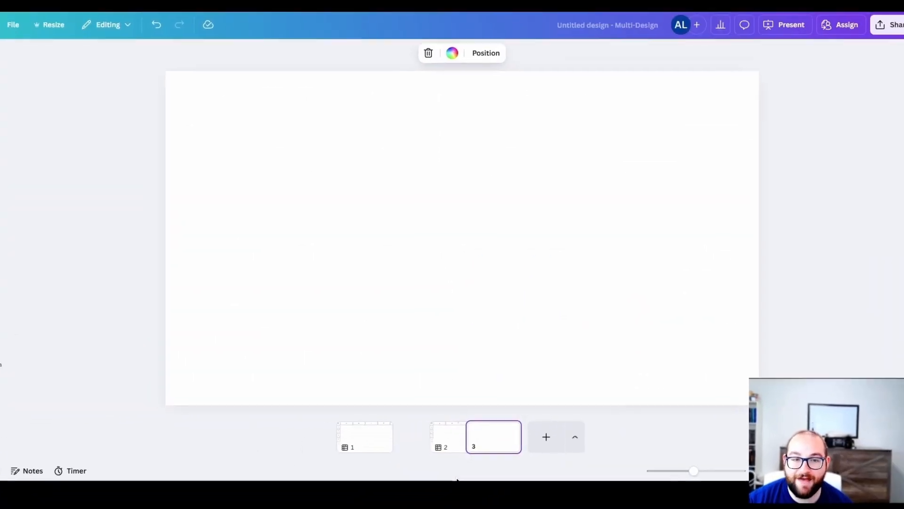
left_click(448, 445)
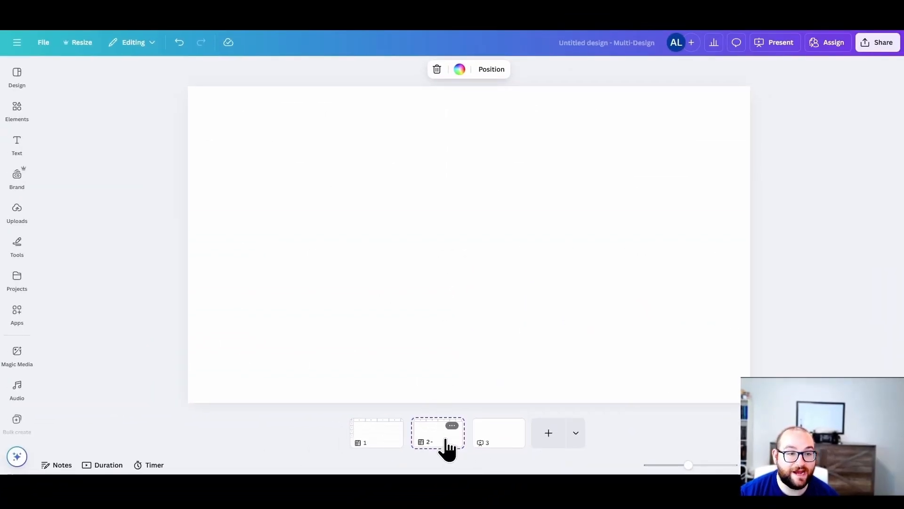
left_click(492, 438)
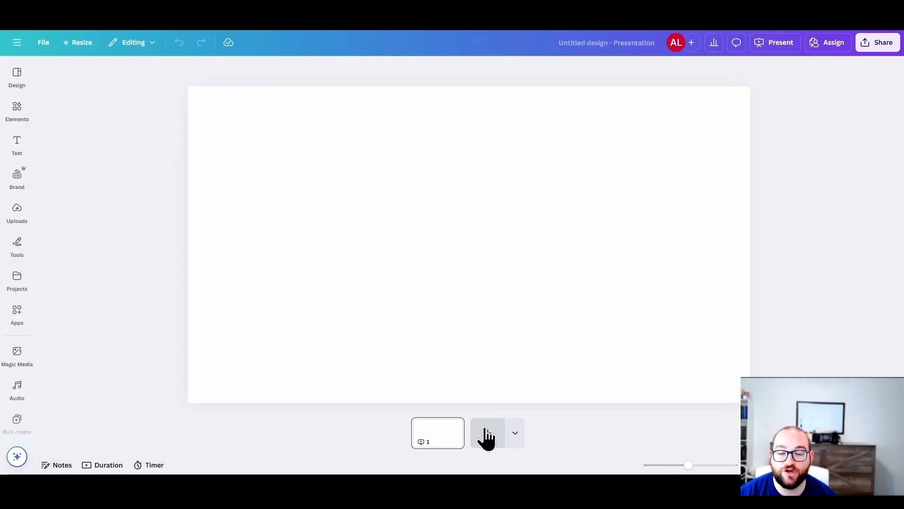
Step: View the page types that can be added to the presentation, including the video formats
left_click(515, 433)
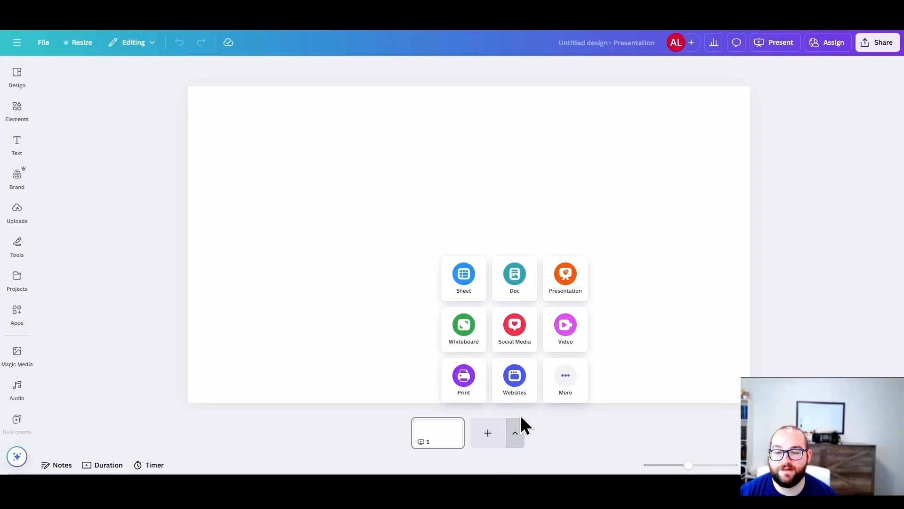
left_click(566, 337)
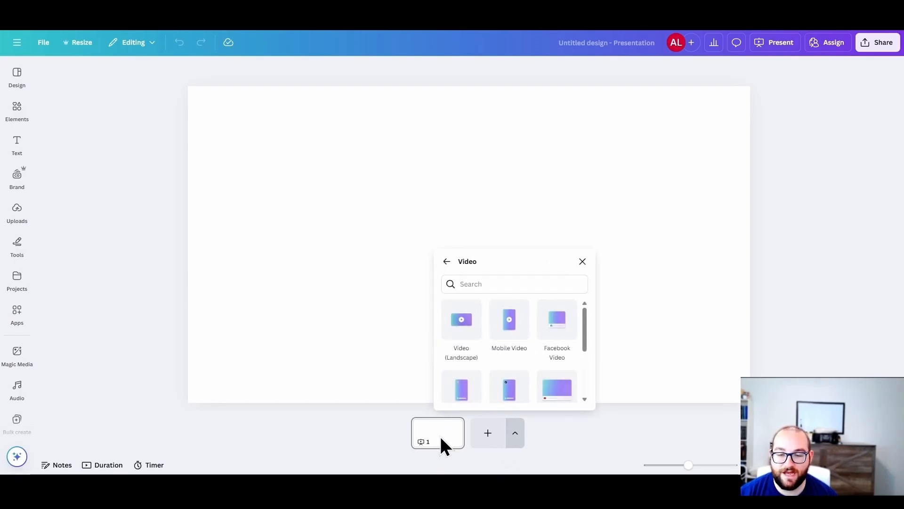
left_click(524, 327)
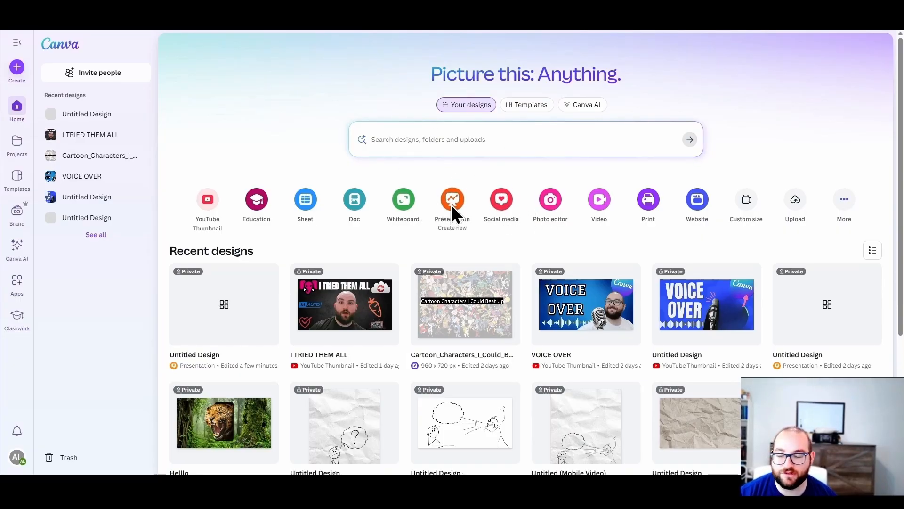
Step: Create a new presentation from the home page and view all recently used templates
left_click(452, 201)
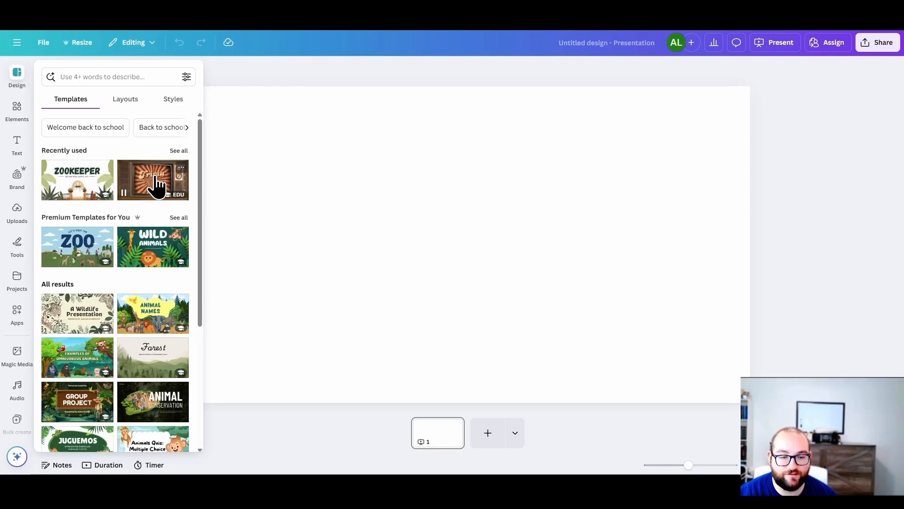
left_click(179, 151)
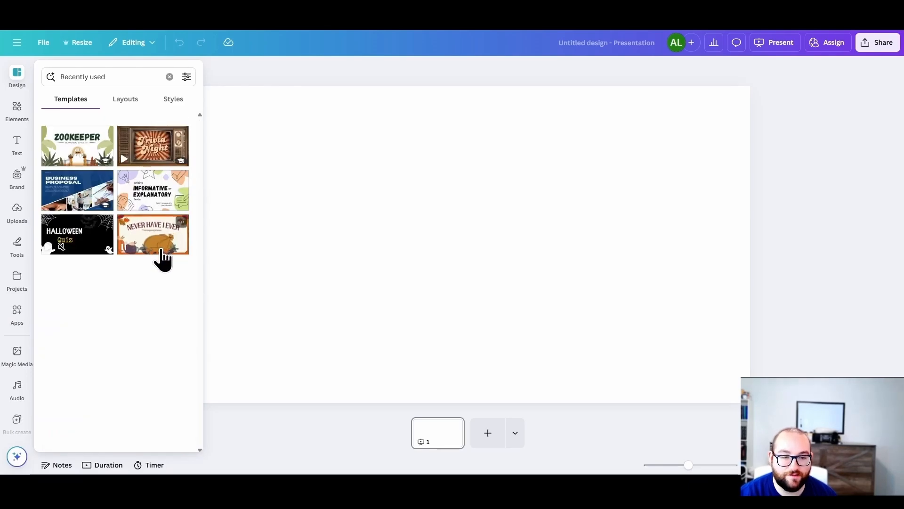
left_click(61, 99)
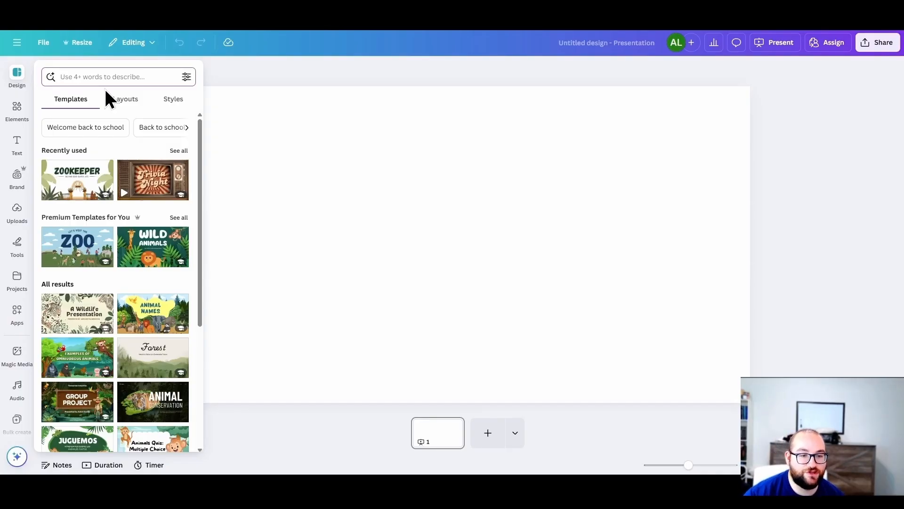
Step: Apply the "Thank You" page of the "Animal Names" template to the blank slide
left_click(160, 311)
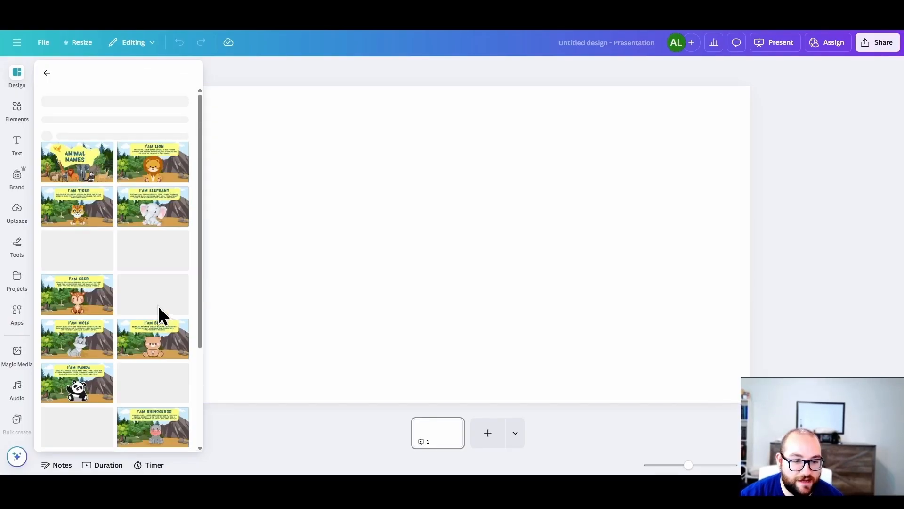
scroll(147, 240, "down", 5)
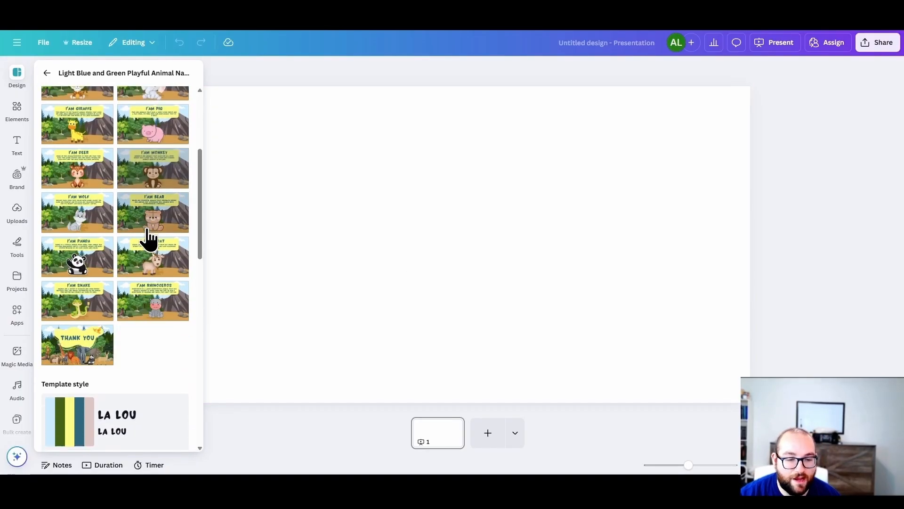
left_click(80, 339)
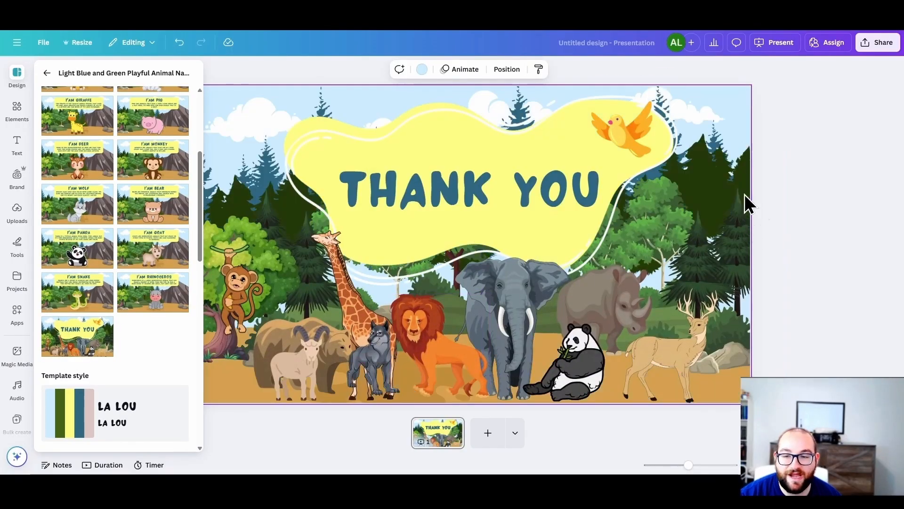
left_click(780, 239)
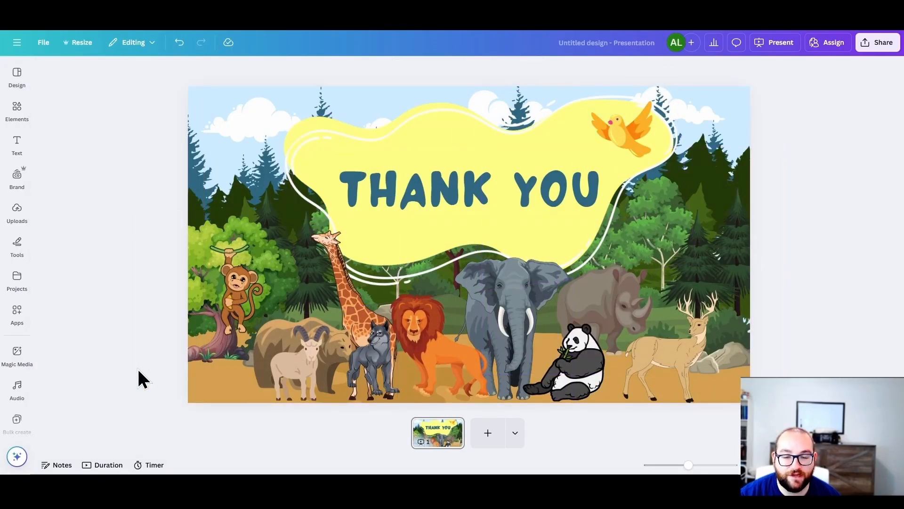
Step: Search the presentation templates for "movie night"
left_click(17, 75)
left_click(46, 69)
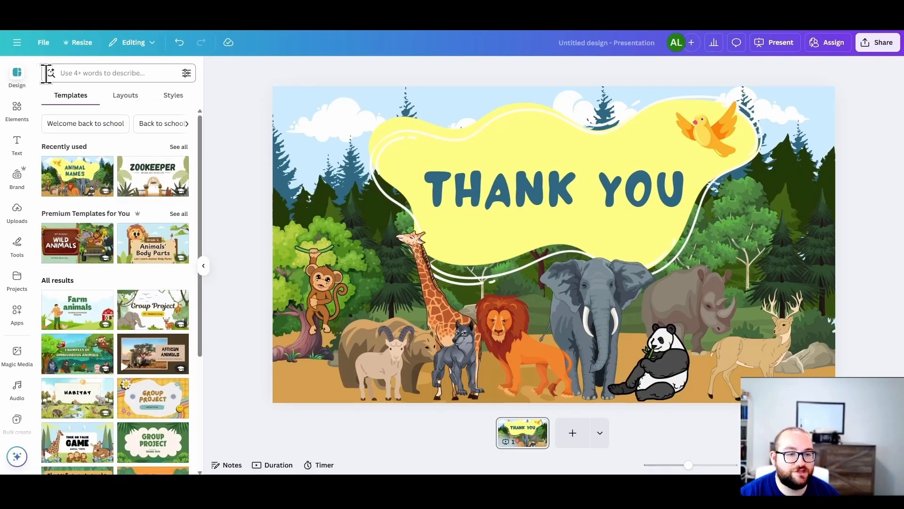
left_click(68, 67)
type("movi")
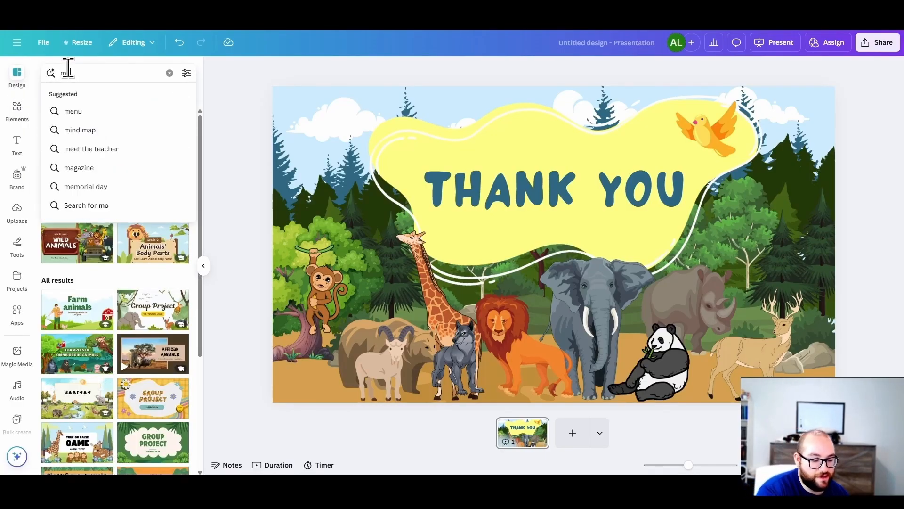
type("e night")
key("Return")
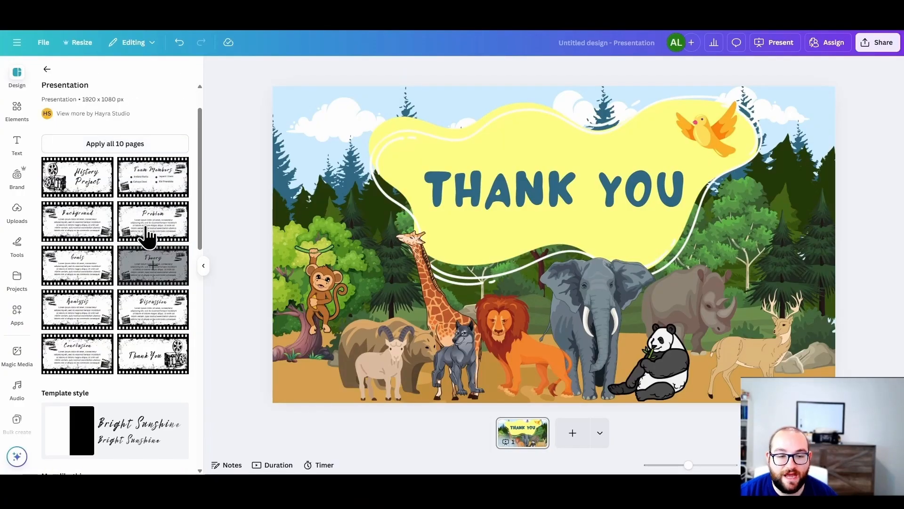
Step: Apply all 10 pages of the film-reel "History Project" template and look through its Problem, Goals and Theory slides
left_click(113, 145)
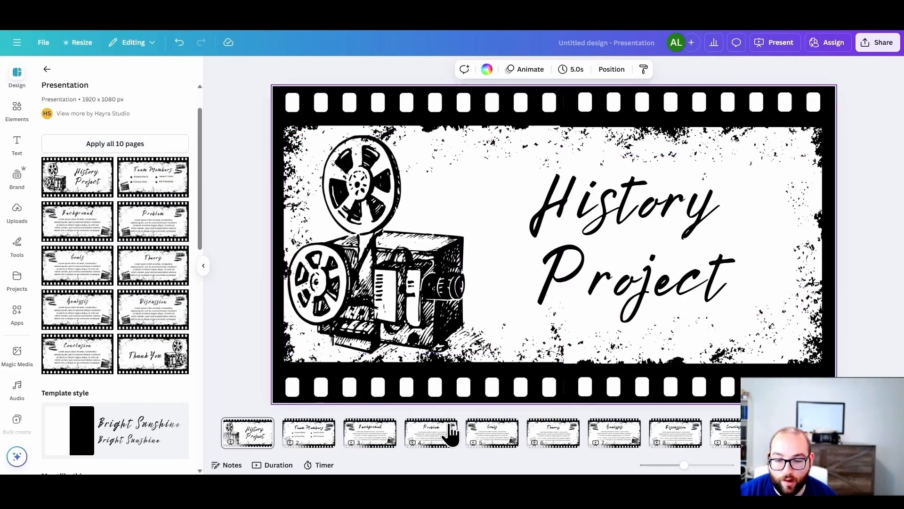
left_click(320, 445)
left_click(438, 441)
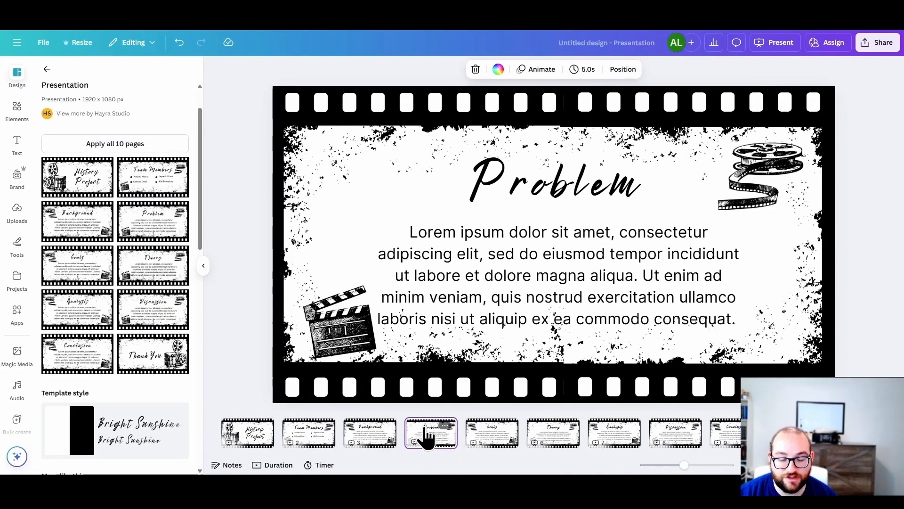
left_click(504, 439)
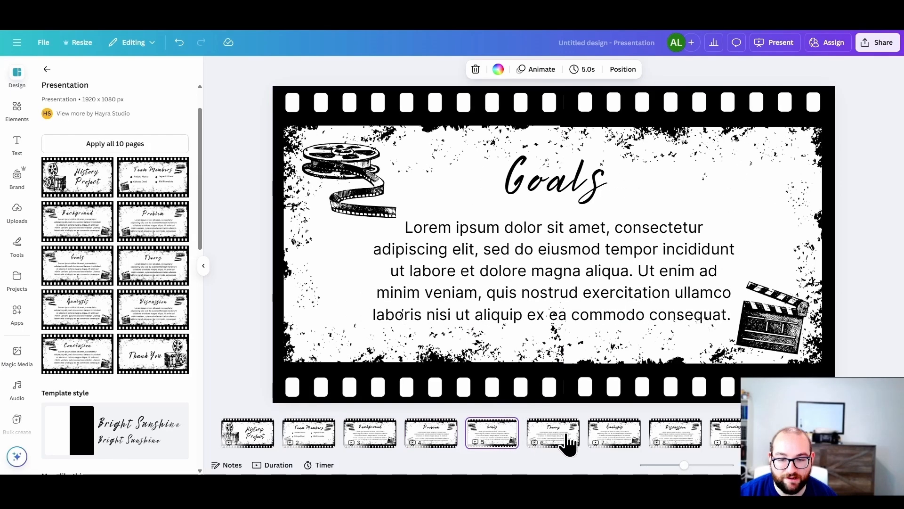
left_click(567, 440)
left_click(264, 128)
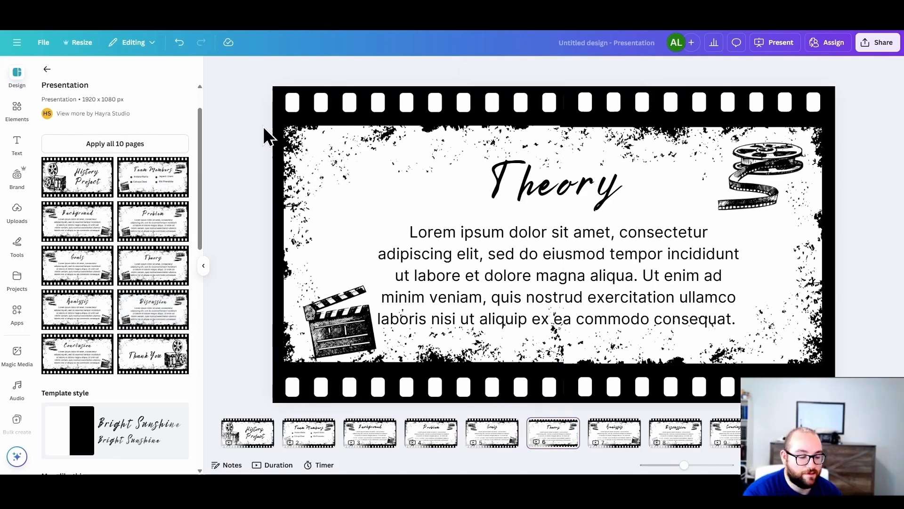
Step: Undo the "History Project" template, restore the animal "Thank You" slide and hide the template list
key("ctrl+z")
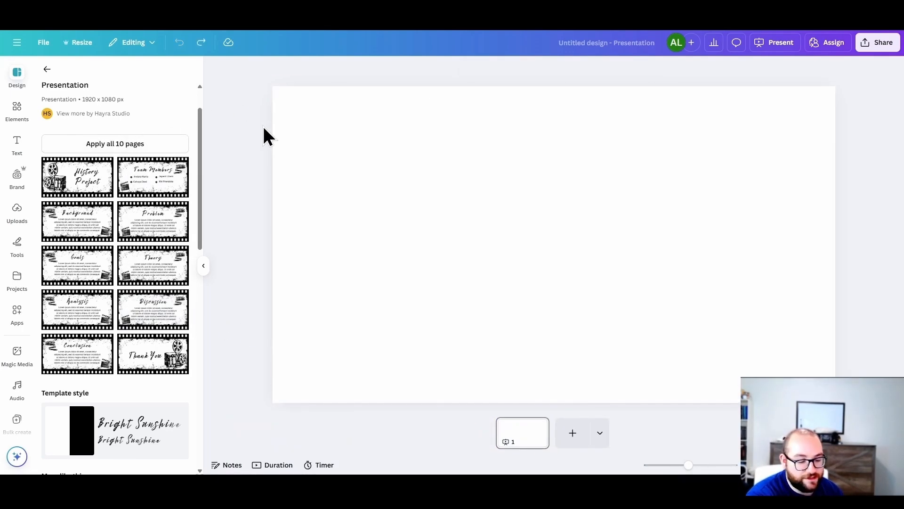
key("ctrl+y")
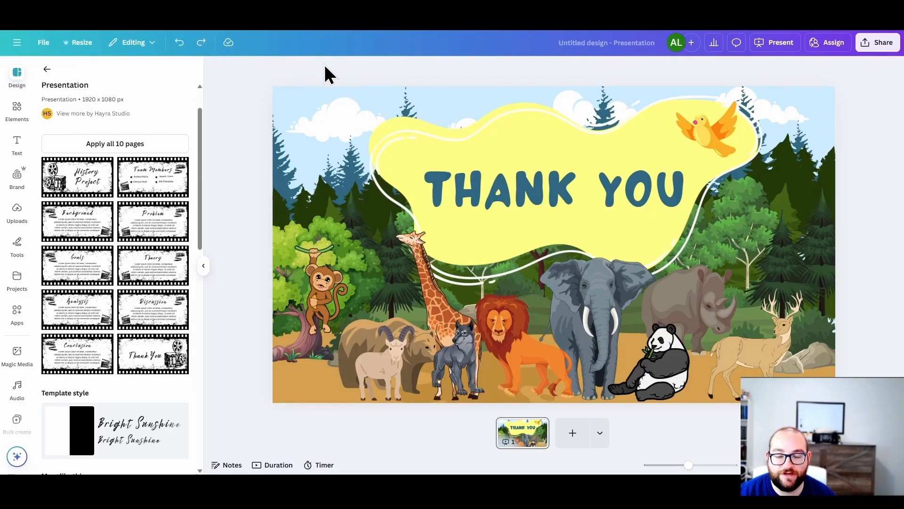
left_click(203, 265)
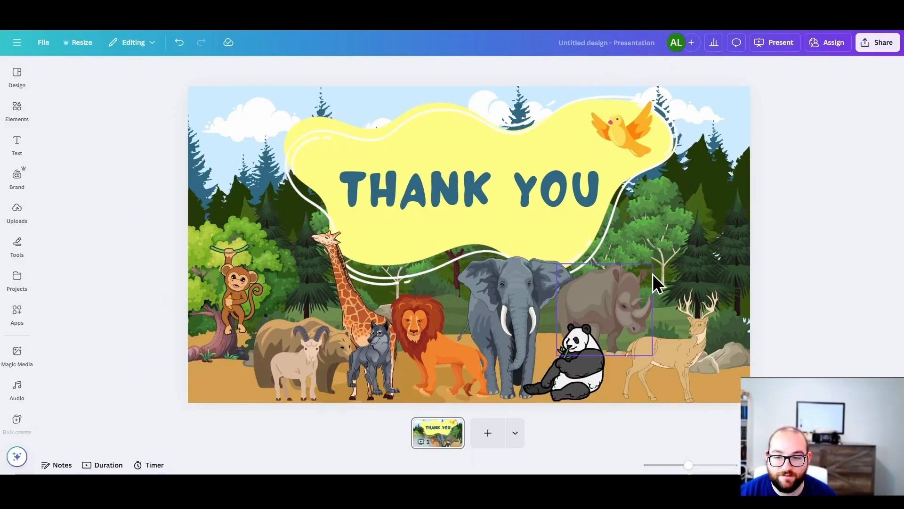
Step: Recolor the hanging monkey graphic, trying dark blue fur before settling on light gray fur and a black vine
left_click(620, 139)
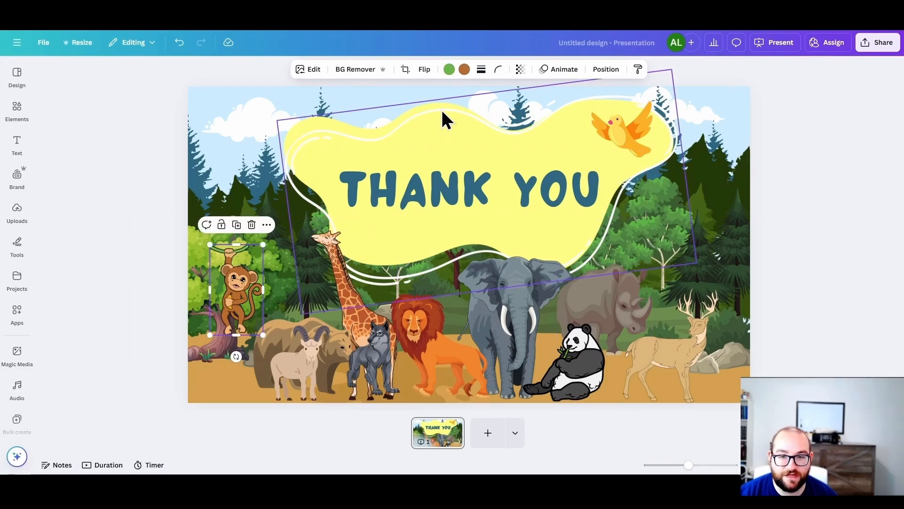
left_click(465, 71)
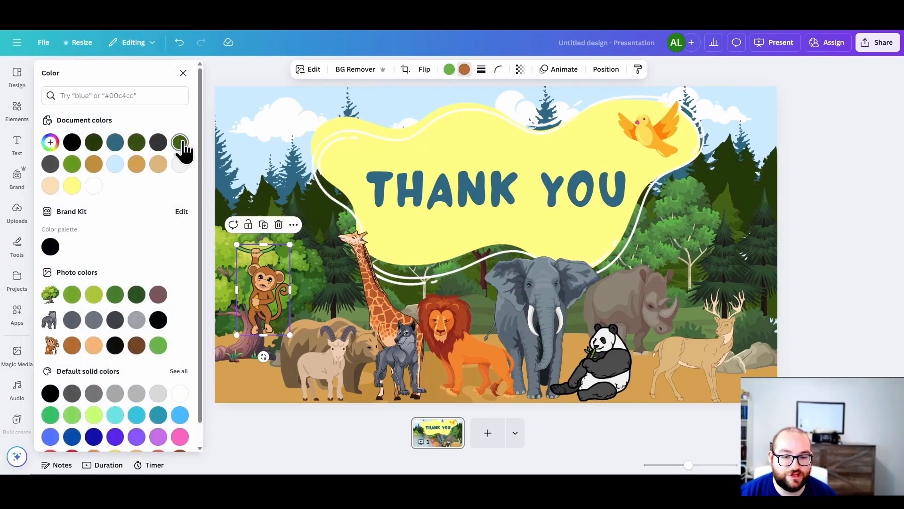
left_click(180, 142)
left_click(115, 142)
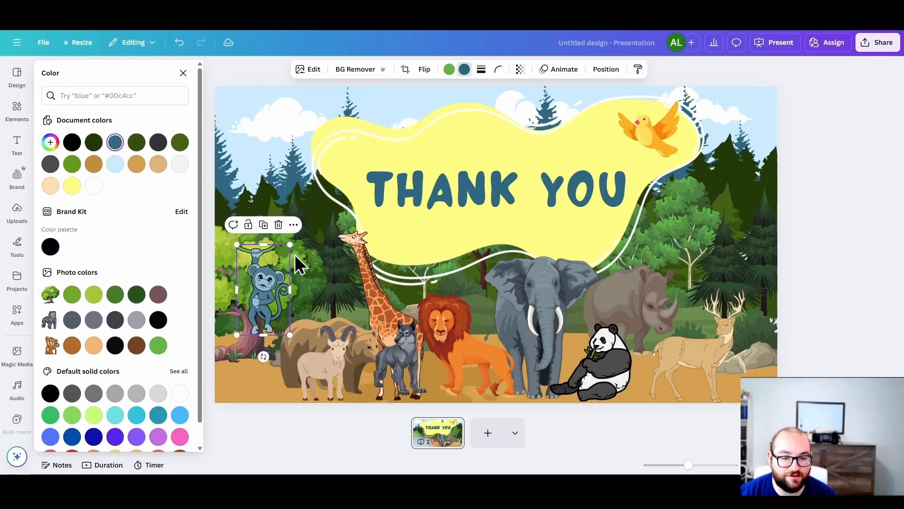
left_click(180, 164)
left_click(450, 71)
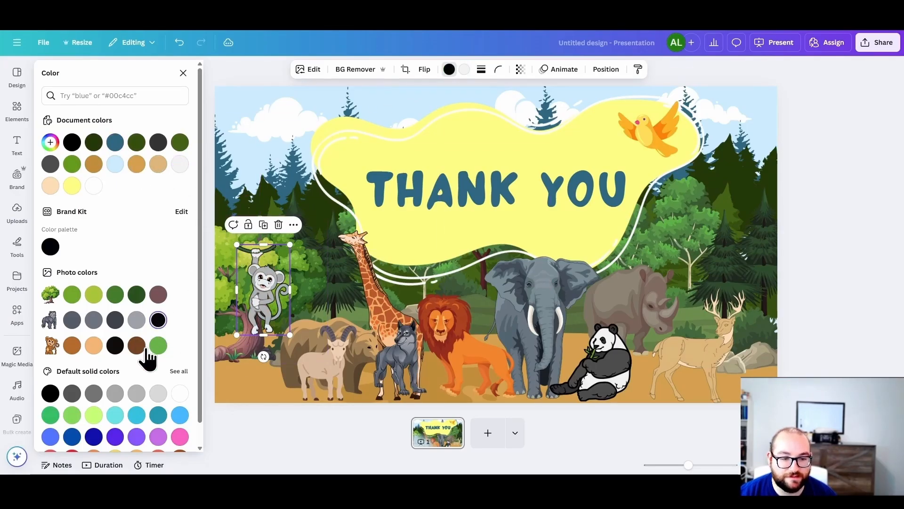
Step: Change the "THANK YOU" heading to the Poppins font in light blue and open its font size choices
left_click(454, 323)
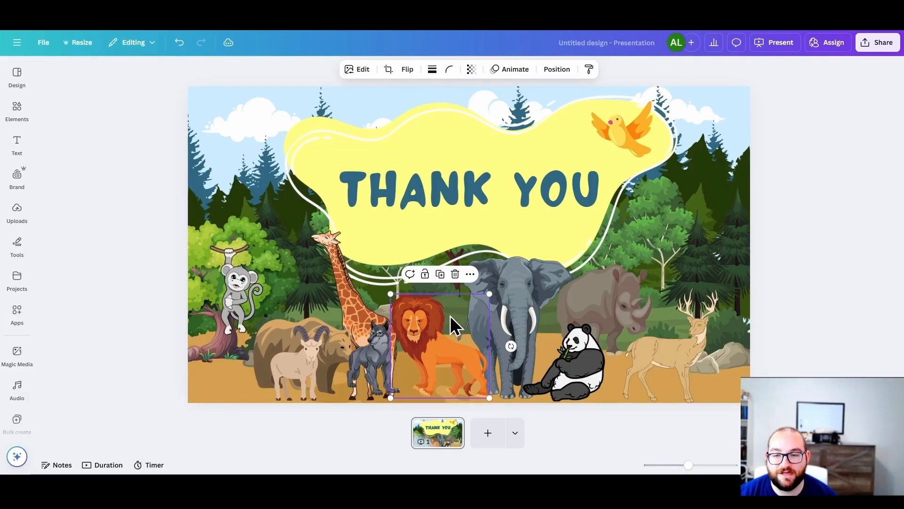
left_click(440, 180)
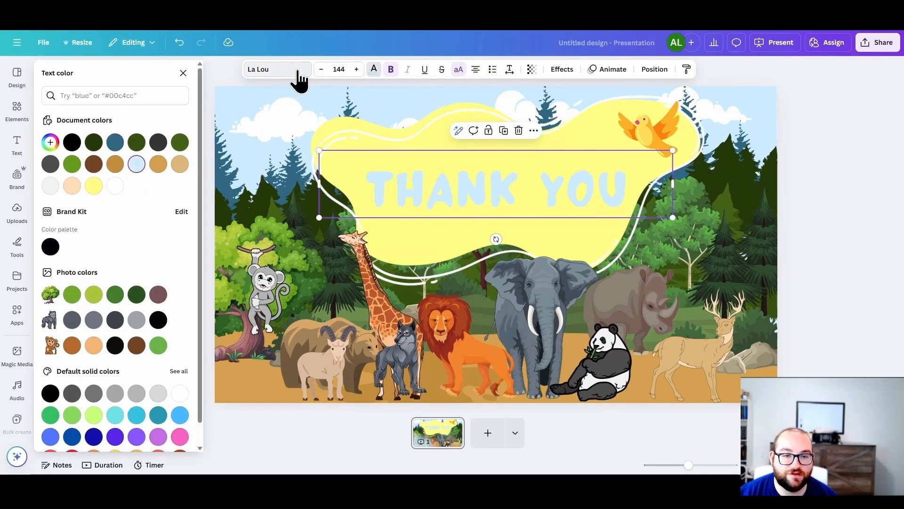
left_click(297, 71)
scroll(142, 302, "down", 6)
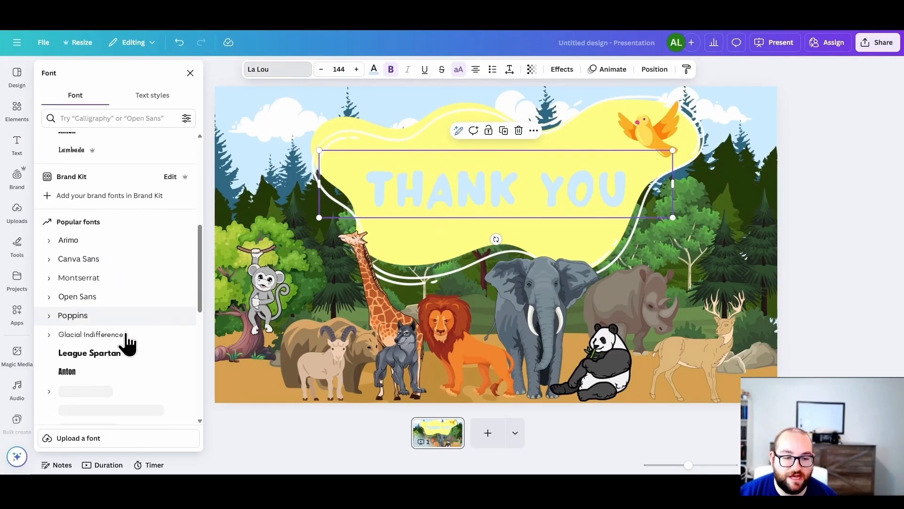
left_click(94, 363)
left_click(118, 315)
left_click(339, 69)
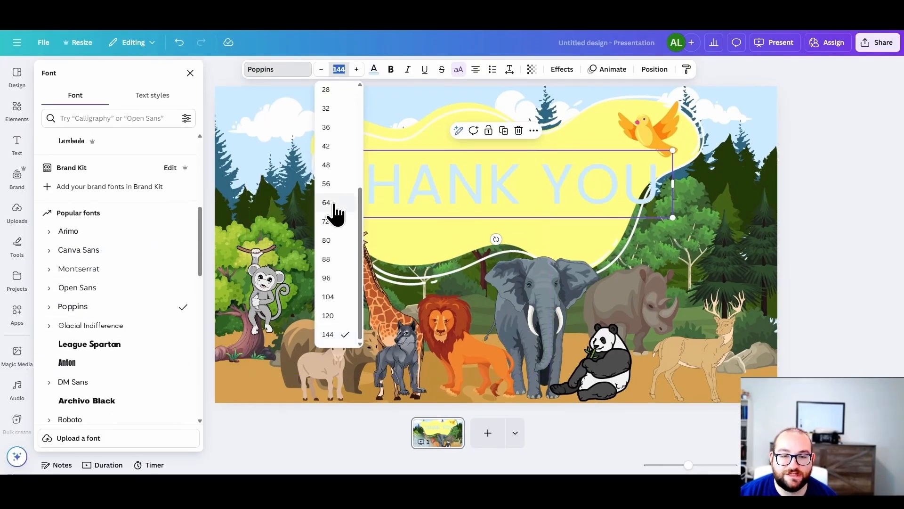
Step: Clear the slide and set the "movie night" photo with the striped popcorn tub as its background
left_click(803, 208)
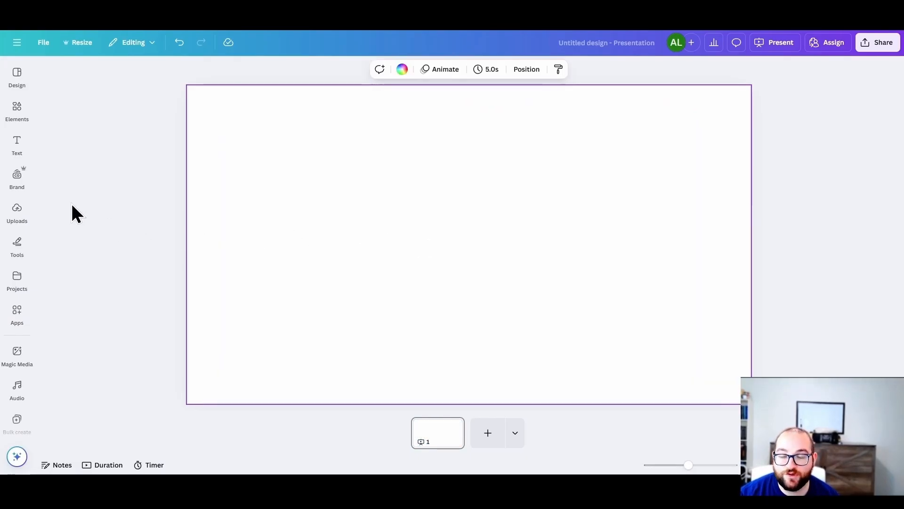
left_click(19, 115)
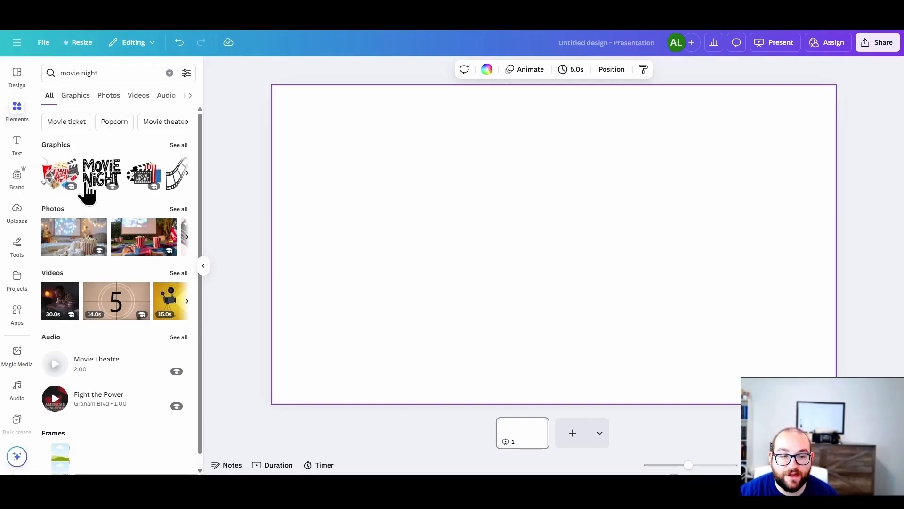
left_click(66, 244)
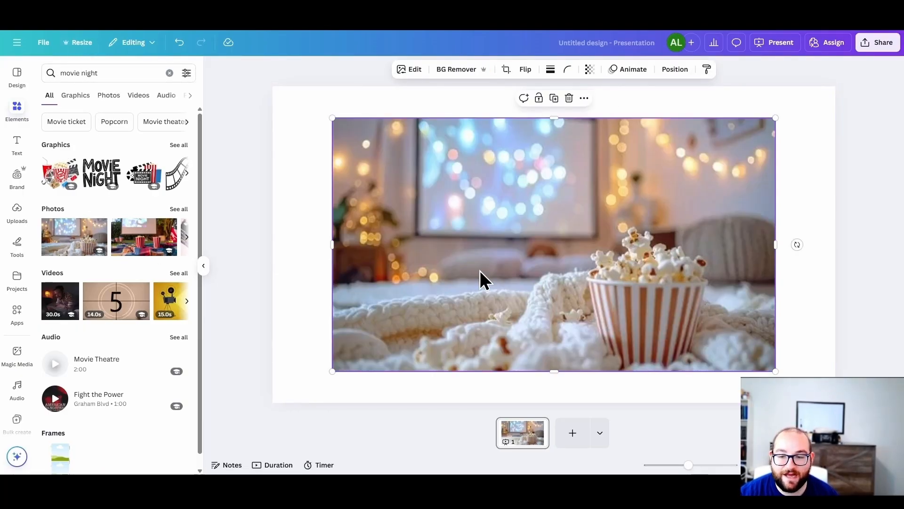
right_click(479, 270)
left_click(526, 416)
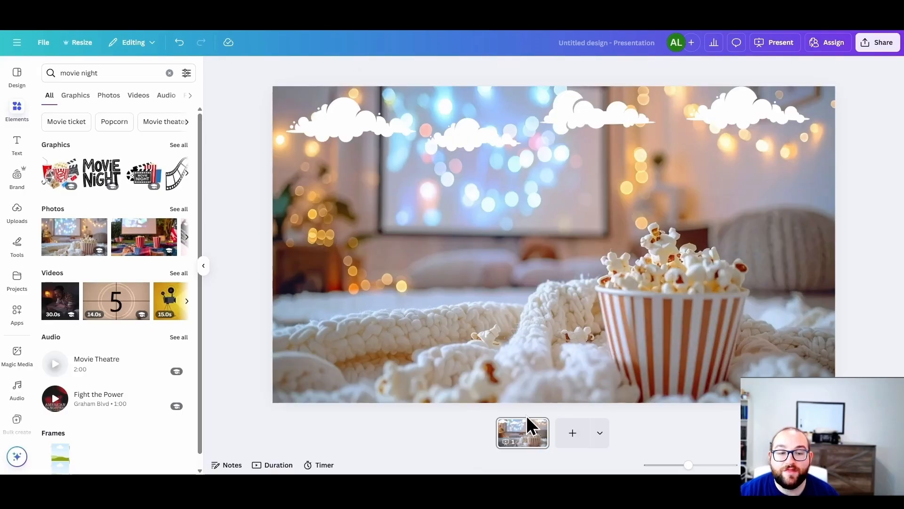
Step: Look through the background photo's color choices and its Magic Studio, filter and effect options
left_click(559, 70)
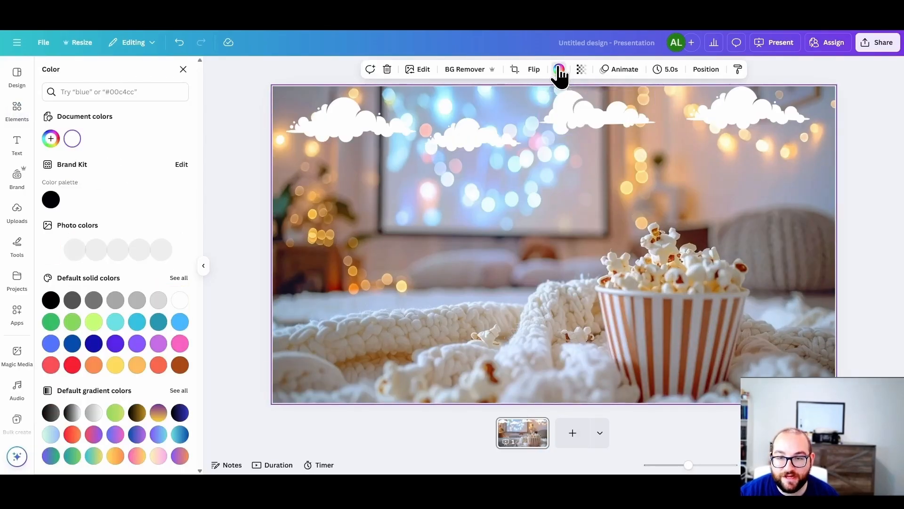
left_click(242, 341)
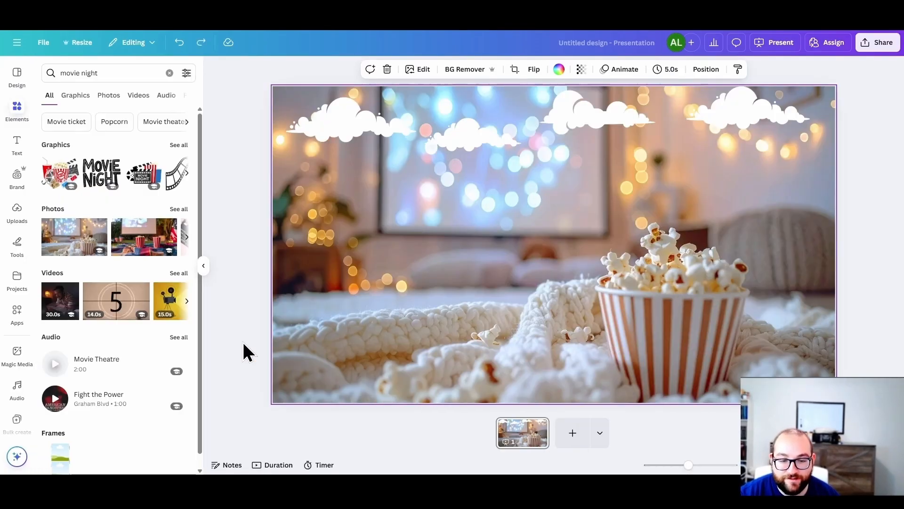
left_click(421, 70)
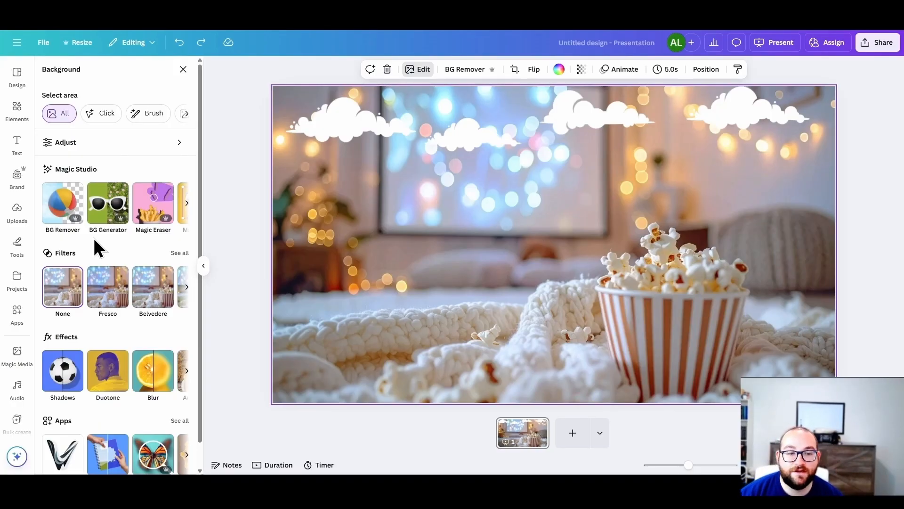
left_click(187, 204)
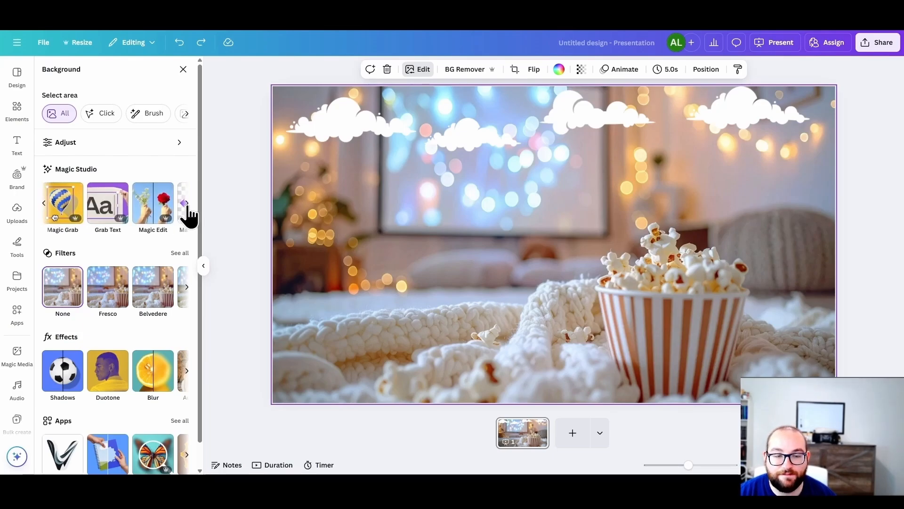
left_click(535, 277)
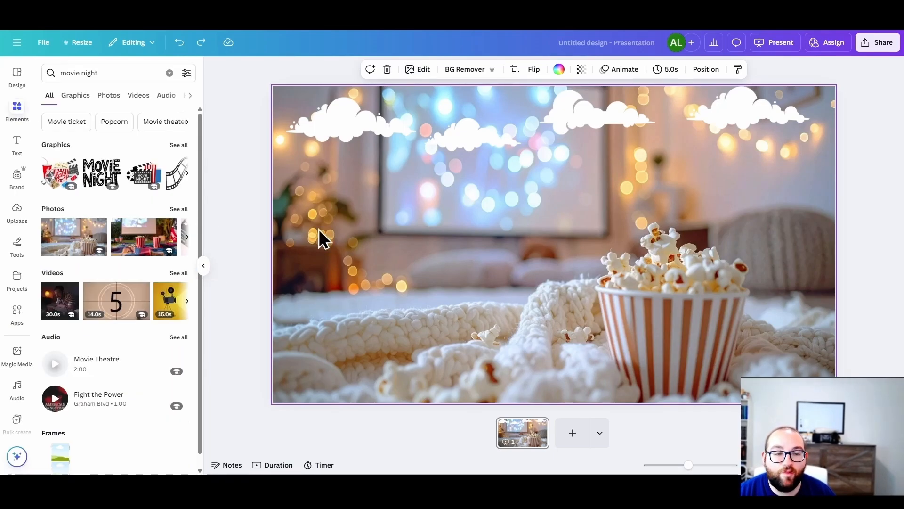
Step: Replace the background photo with the clapperboard "Movie Night" graphic, recoloring its drink cup red and its popcorn stripes turquoise
key("Delete")
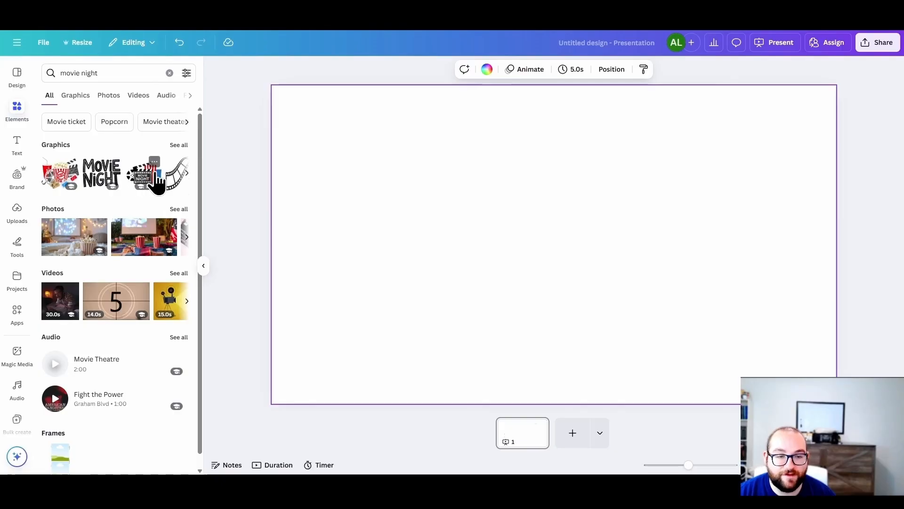
left_click(156, 181)
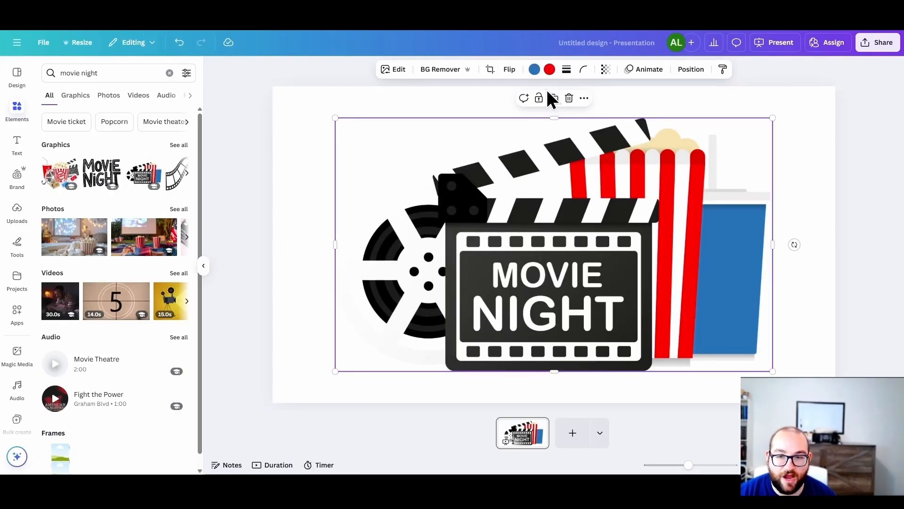
left_click(534, 70)
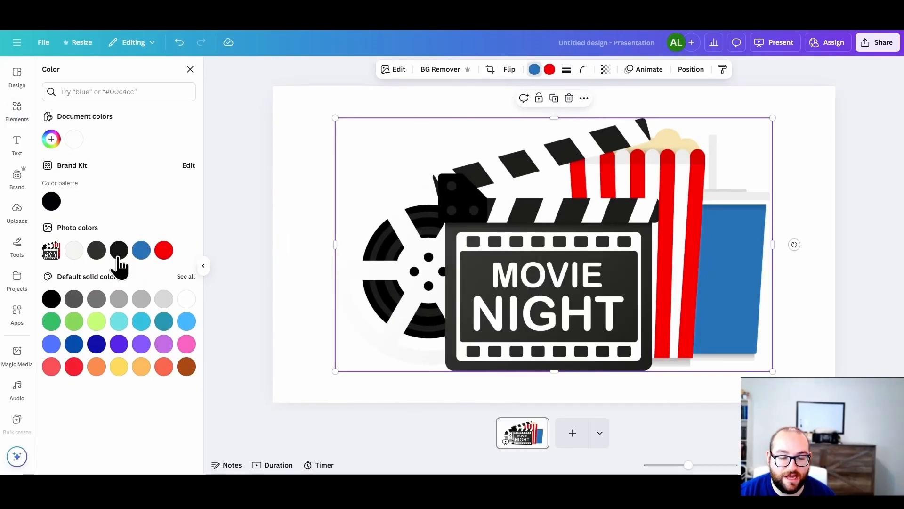
left_click(164, 249)
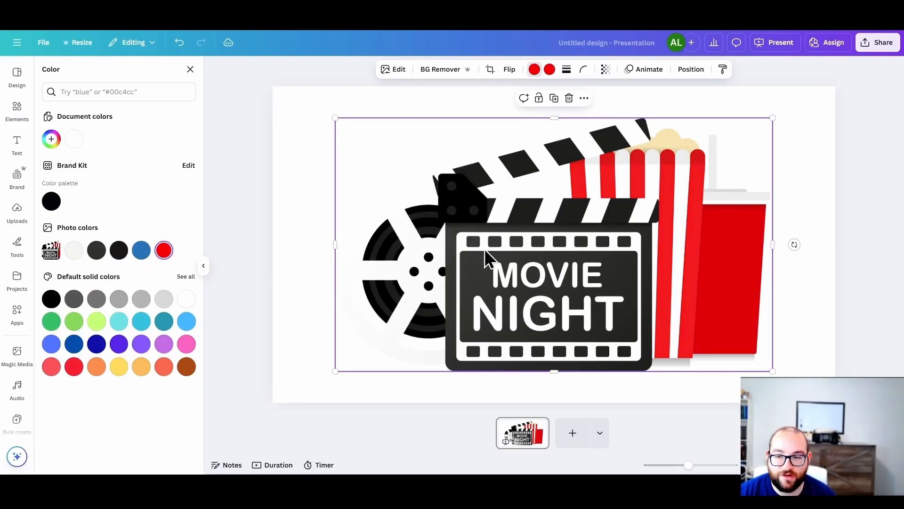
left_click(549, 70)
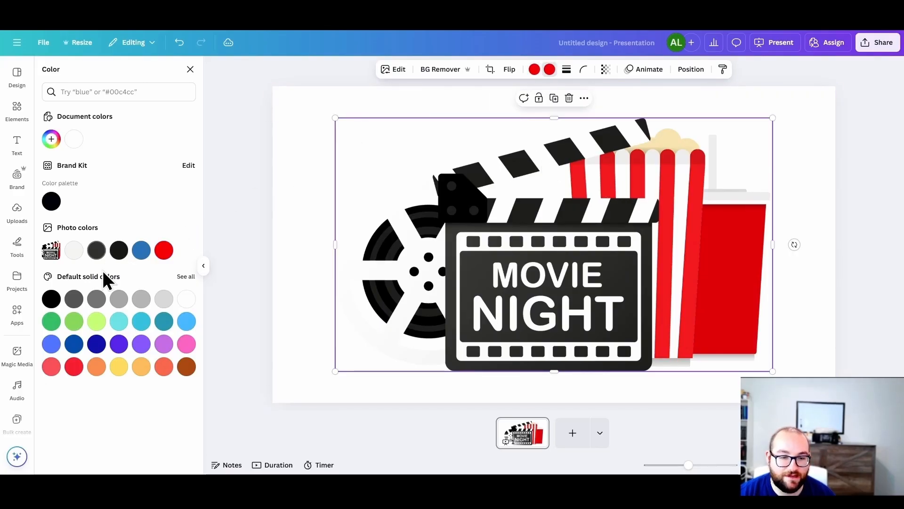
left_click(119, 321)
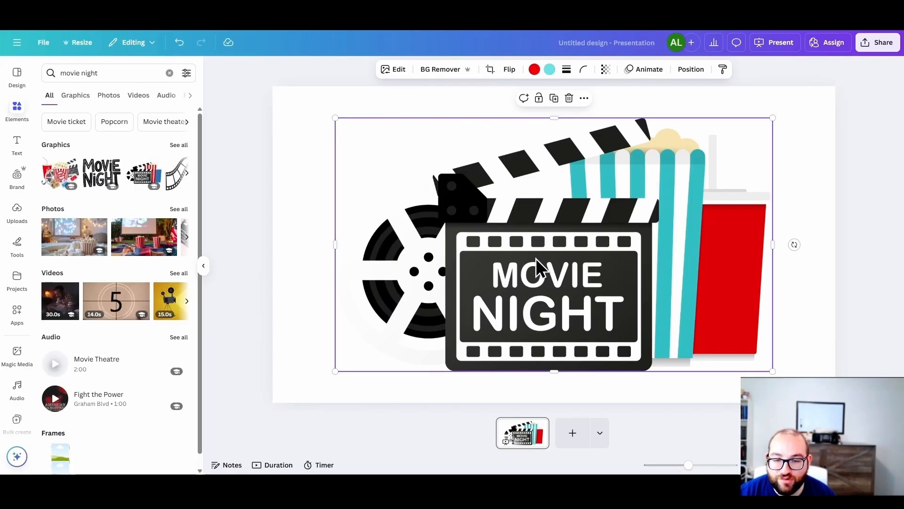
Step: Search the elements for "stary sky" and set the pink night-sky photo with pine trees as the slide background
left_click(127, 73)
triple_click(126, 75)
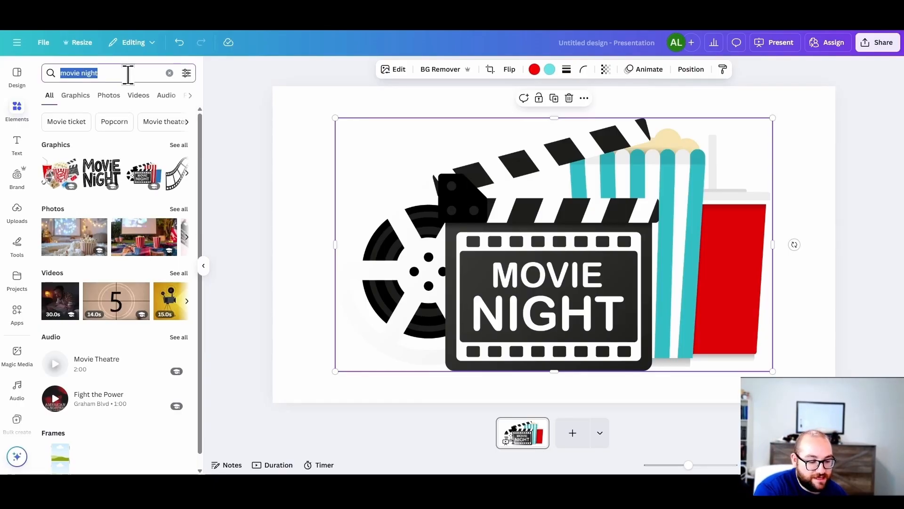
type("star")
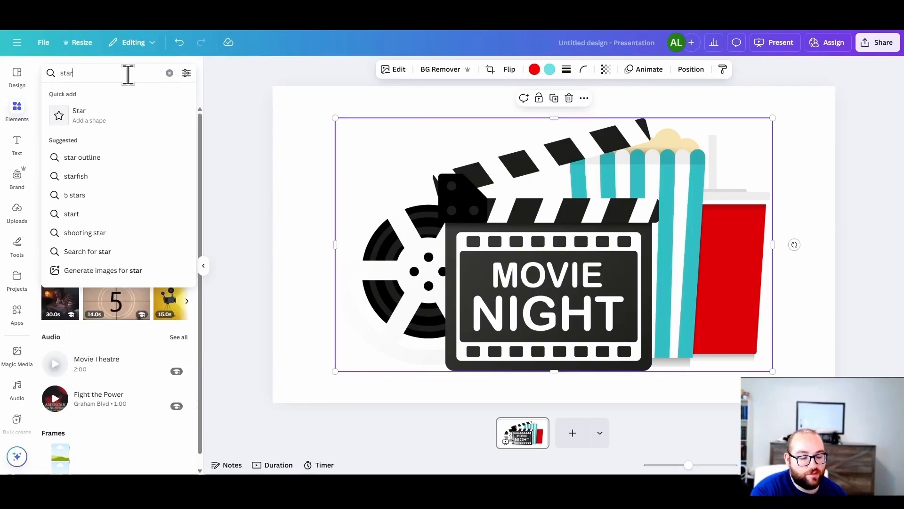
type("y sky")
key("Return")
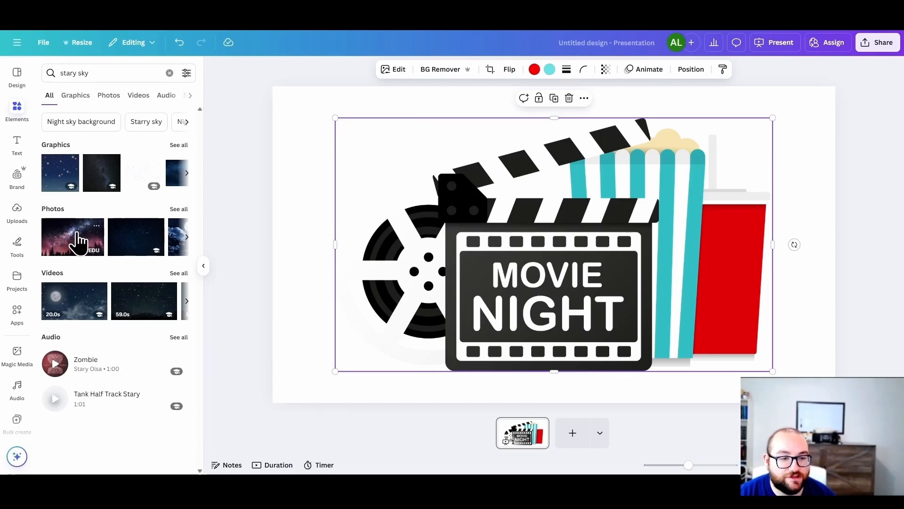
left_click_drag(71, 242, 403, 218)
right_click(424, 222)
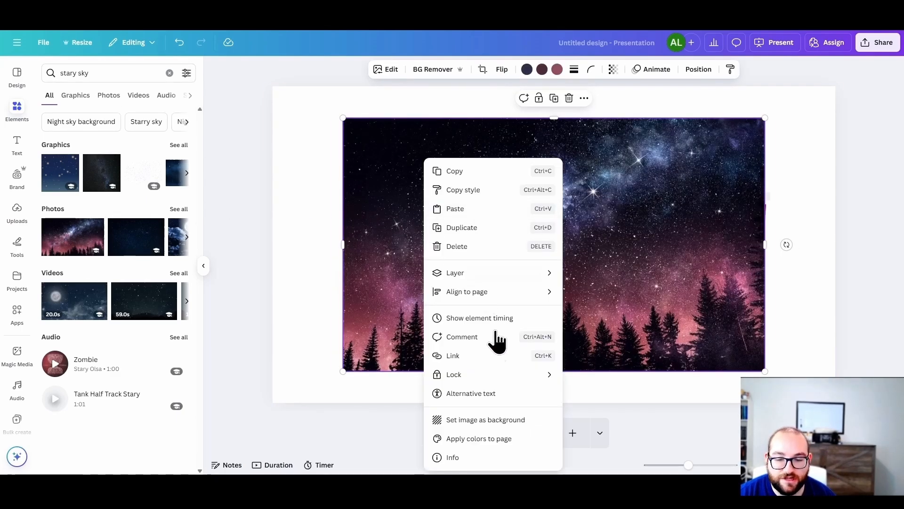
left_click(484, 420)
Step: Shrink the "Movie Night" graphic to about half the slide's width and place it at the slide's lower center
left_click(508, 316)
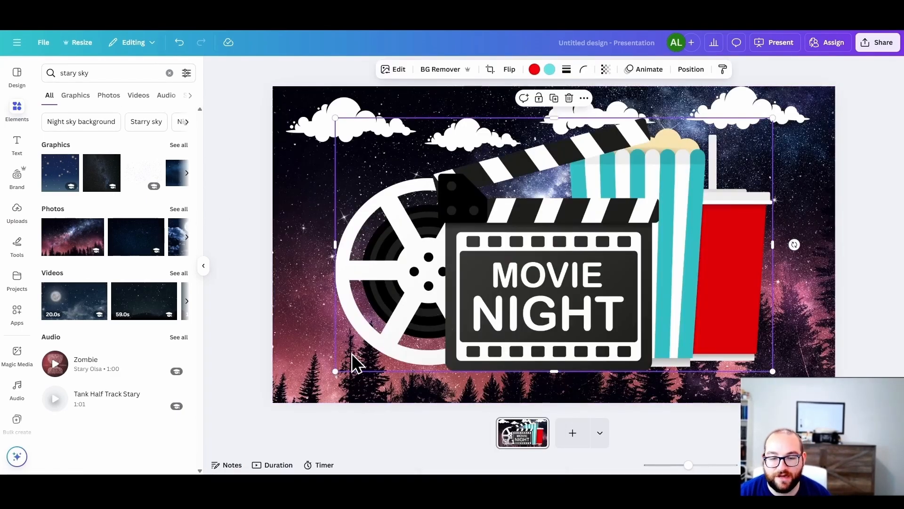
left_click_drag(335, 371, 496, 278)
left_click_drag(560, 224, 465, 335)
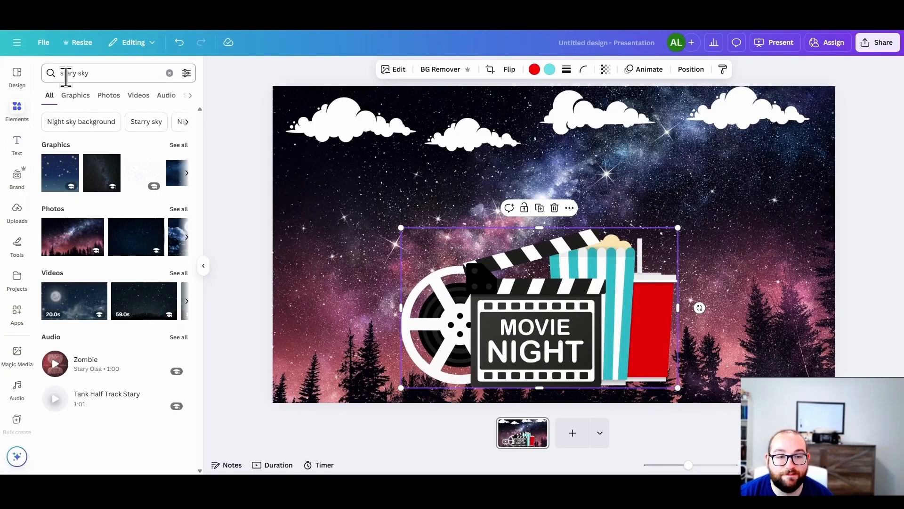
Step: Search the elements for "purple background" and add the dark purple gradient graphic to the slide
double_click(85, 74)
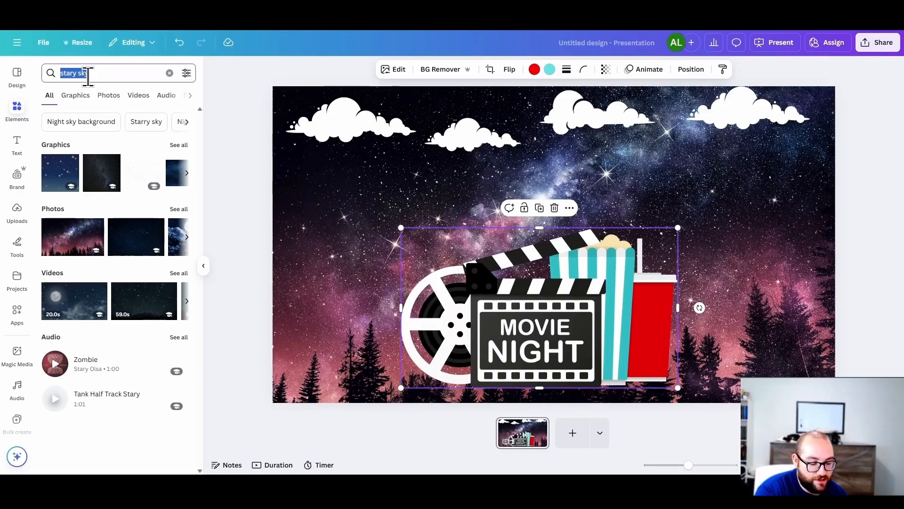
type("purple")
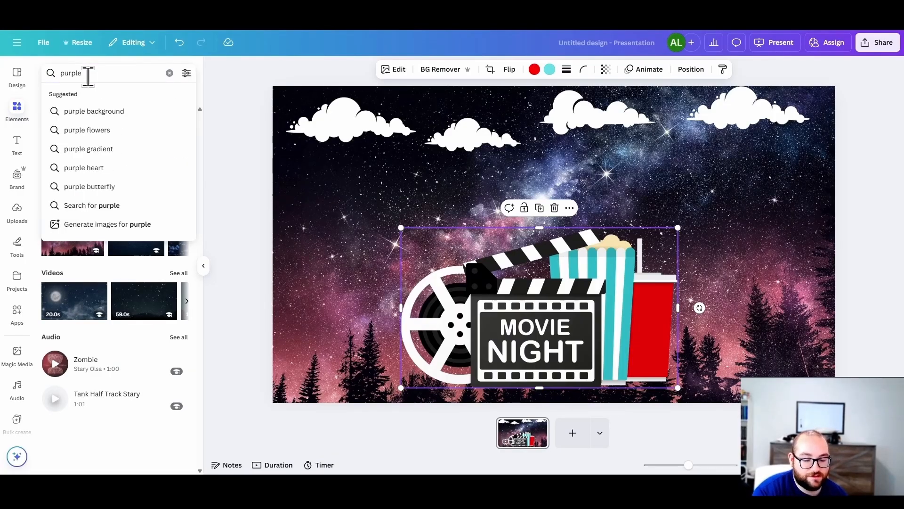
key("Down")
key("Return")
left_click(143, 235)
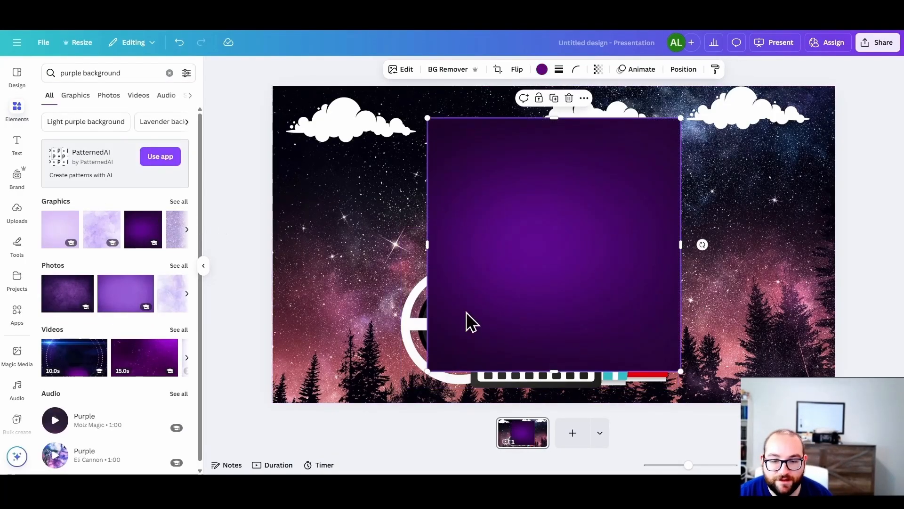
Step: Shrink and widen the purple graphic into a banner above the "Movie Night" artwork, and clear the elements search
left_click_drag(428, 371, 574, 225)
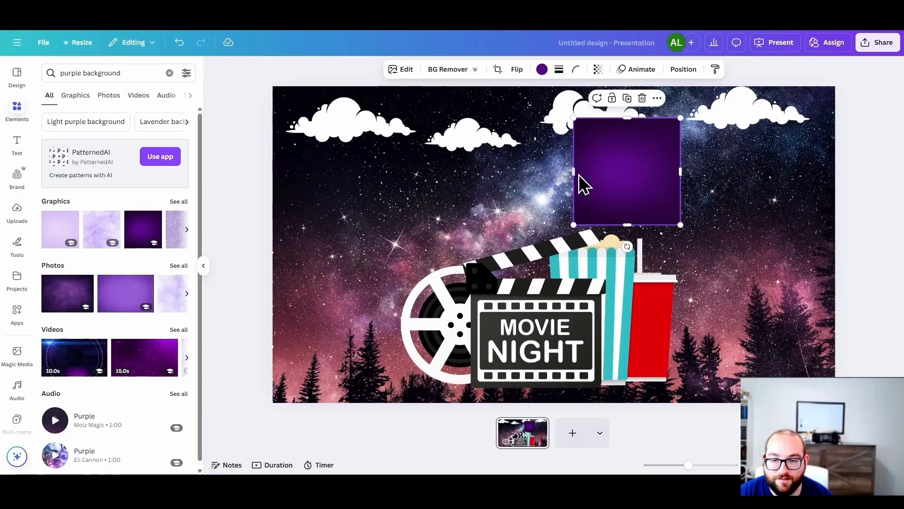
left_click_drag(574, 173, 376, 171)
left_click_drag(465, 161, 469, 163)
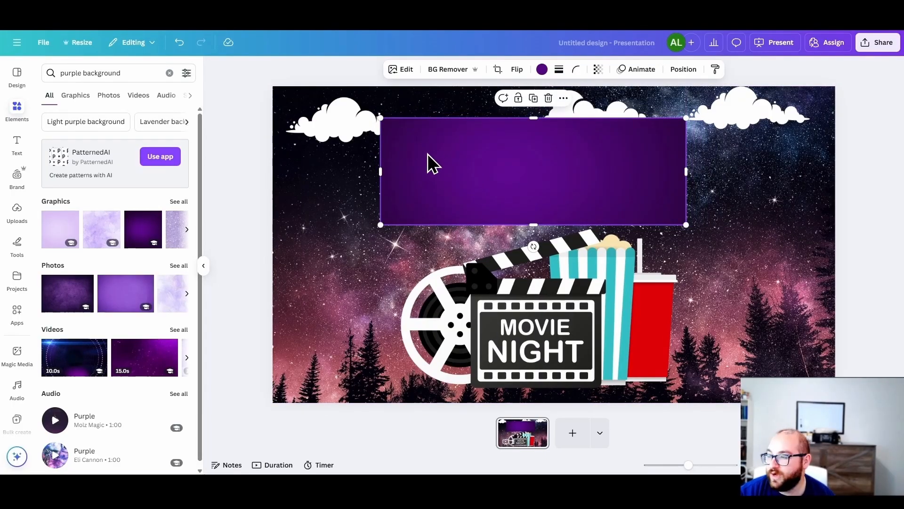
left_click(170, 73)
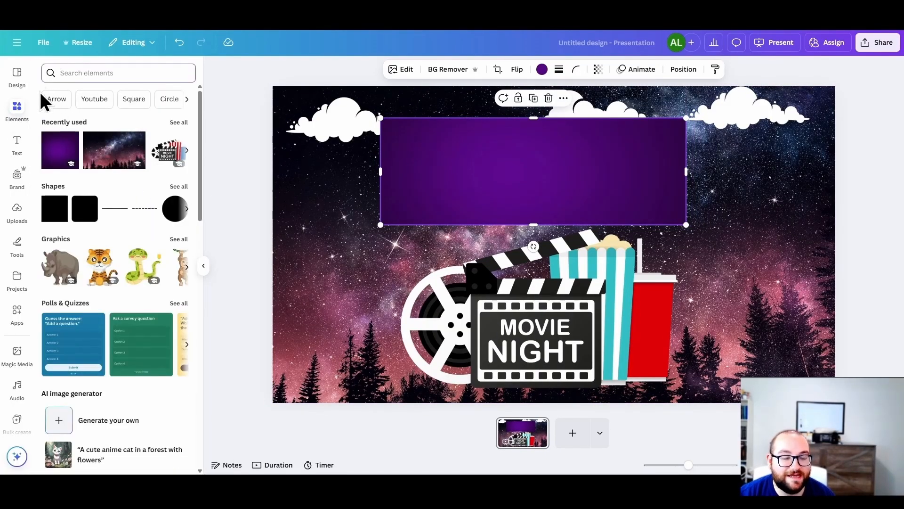
Step: Search the elements for "Arrow", add the red curved 3D arrow photo to the slide and remove its background
left_click(57, 100)
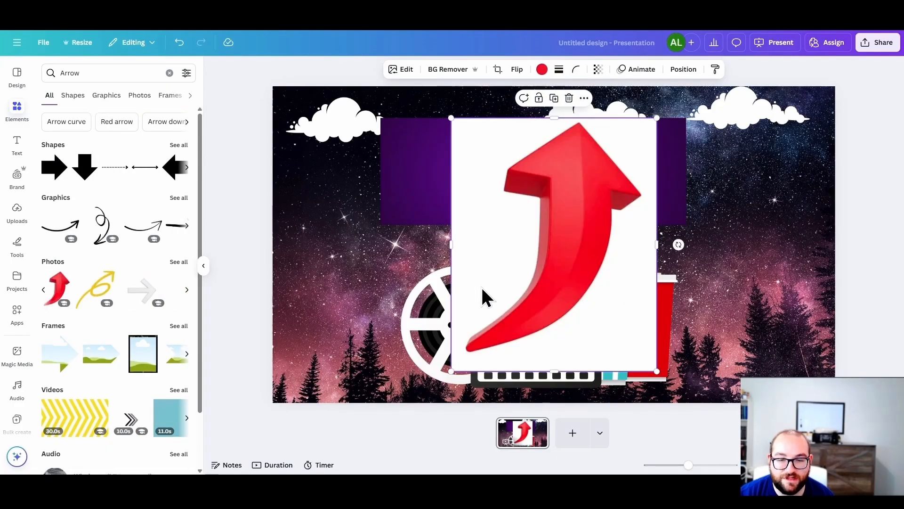
left_click(460, 72)
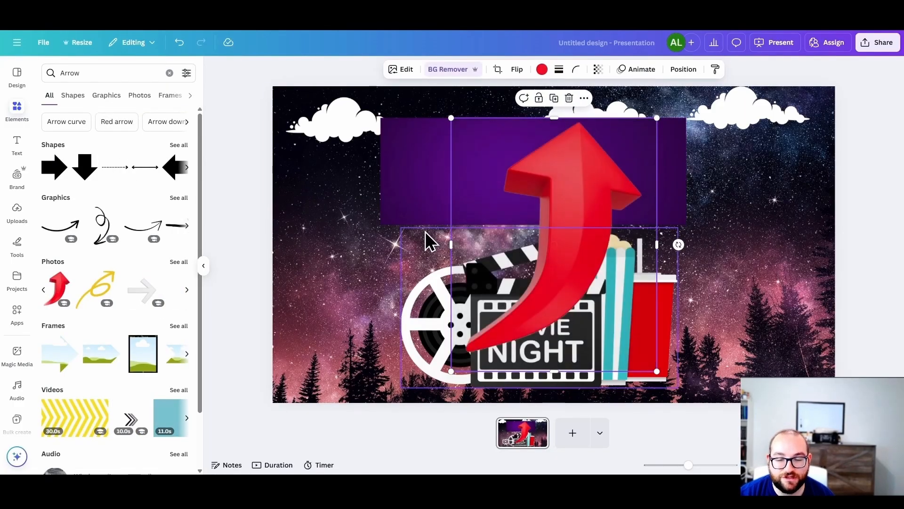
Step: Shrink the red arrow and place it beside the drink cup on the "Movie Night" artwork's right side, rotated counterclockwise
left_click_drag(451, 371, 474, 230)
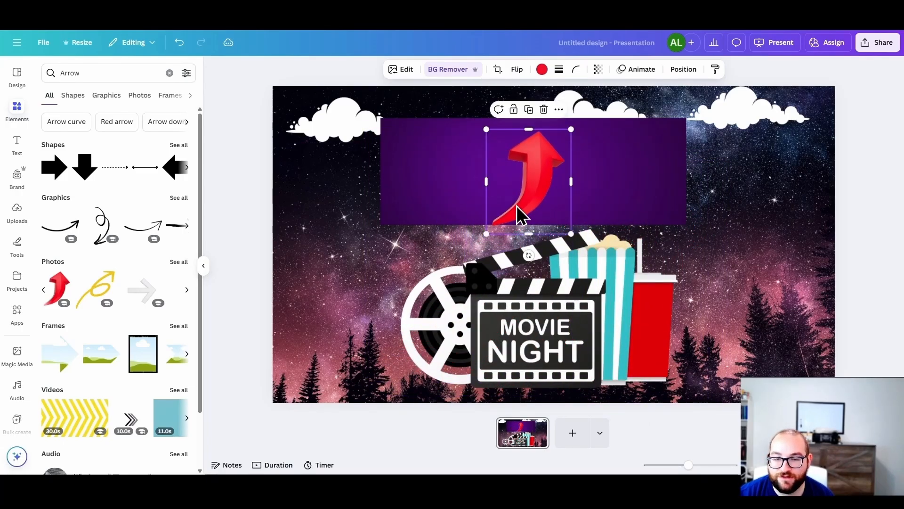
left_click_drag(521, 212, 700, 316)
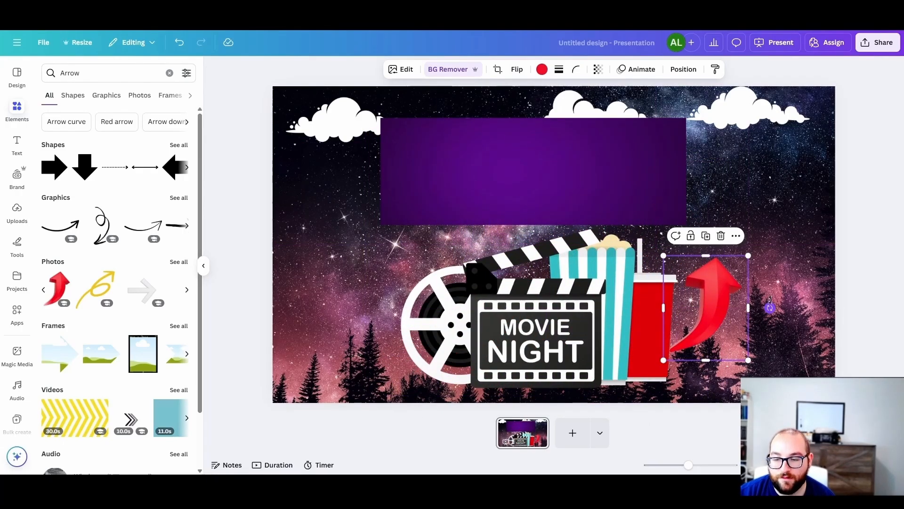
left_click_drag(711, 358, 723, 270)
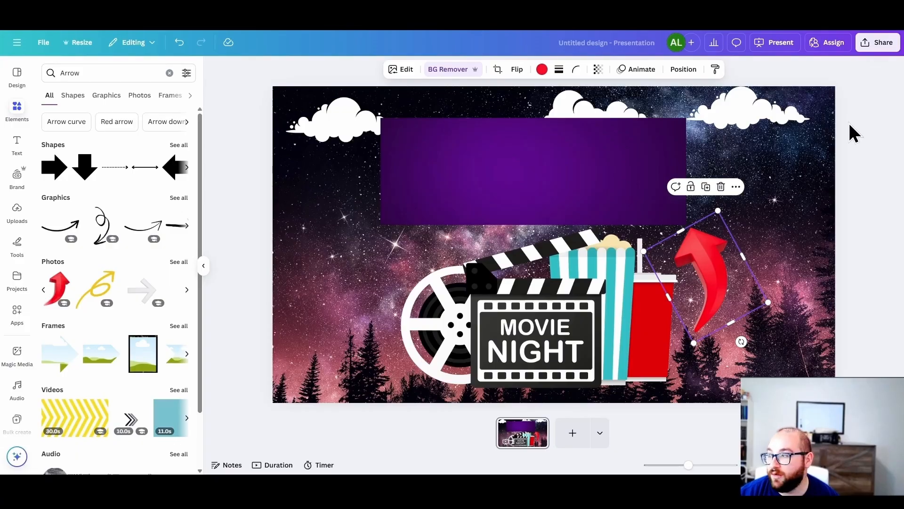
Step: Replace the slide with the title page of the Light Blue and Green Playful Animal Names template and delete its "Animal Names" text
left_click(17, 143)
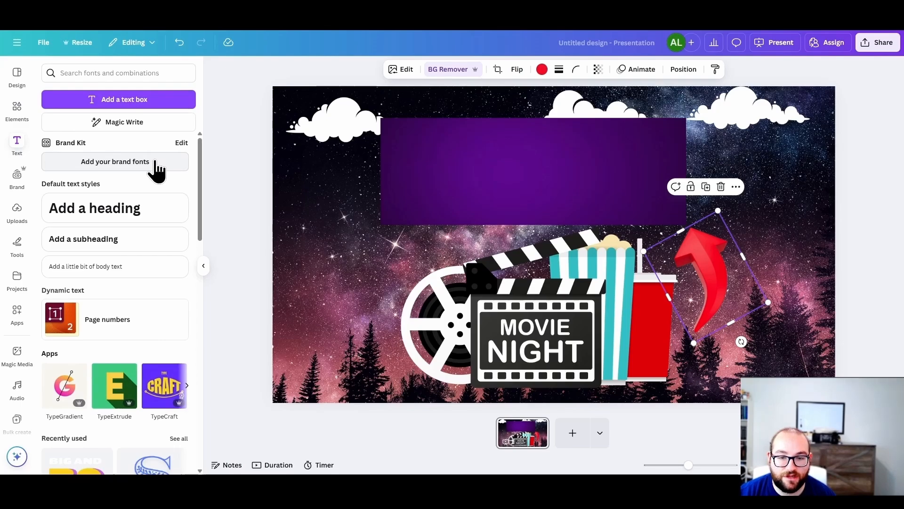
left_click(19, 84)
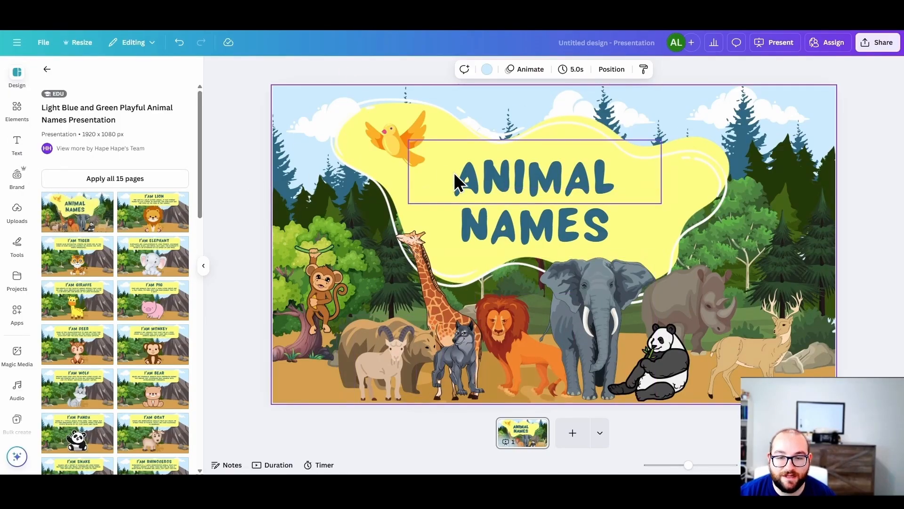
left_click(455, 174)
key("Delete")
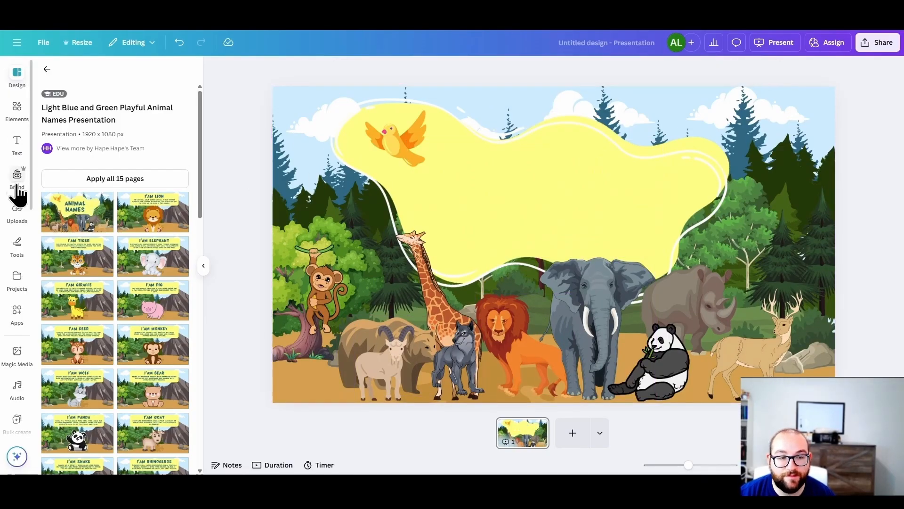
Step: Try adding a page number to the current page and positioning it in the slide's lower-right corner beside the deer
left_click(12, 119)
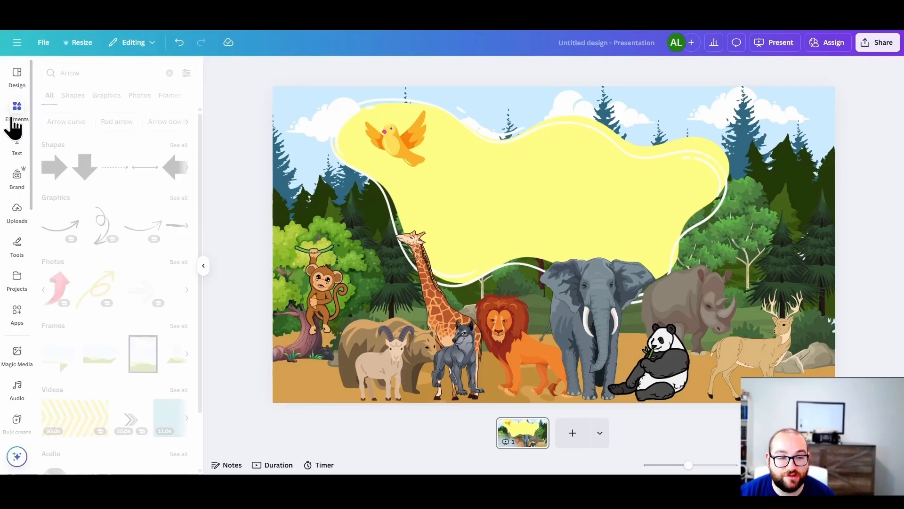
left_click(21, 146)
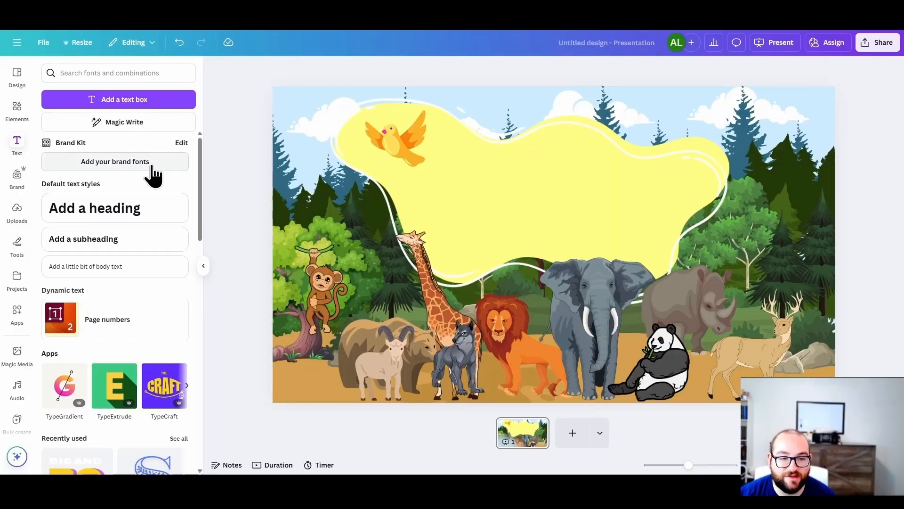
left_click(116, 335)
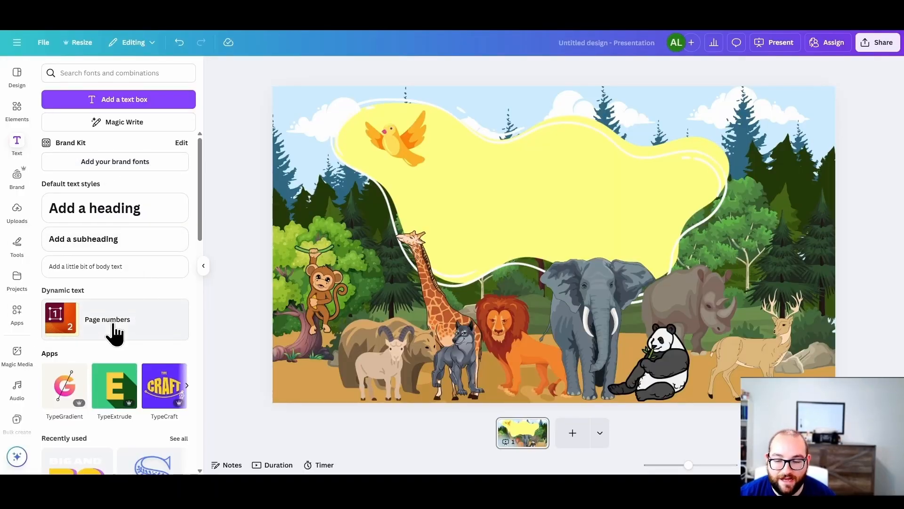
left_click_drag(800, 371, 749, 261)
left_click_drag(796, 313, 808, 340)
left_click_drag(766, 266, 801, 338)
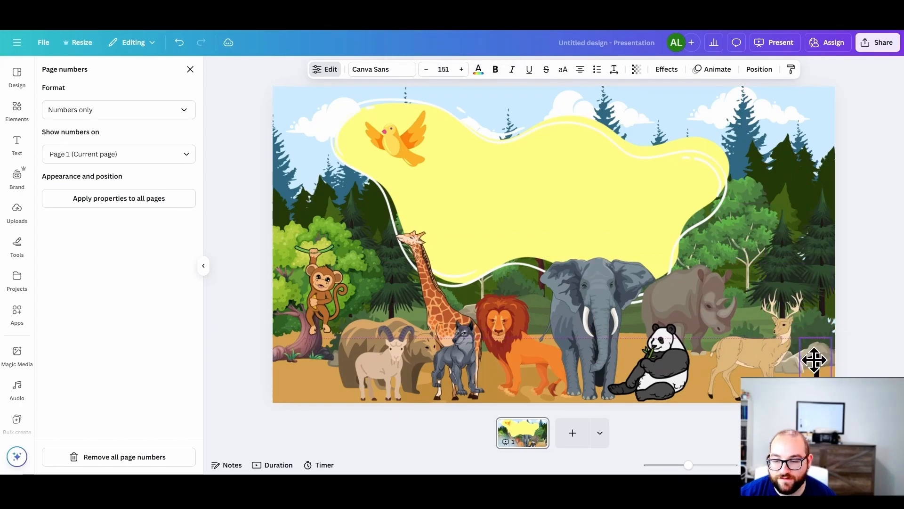
left_click(190, 69)
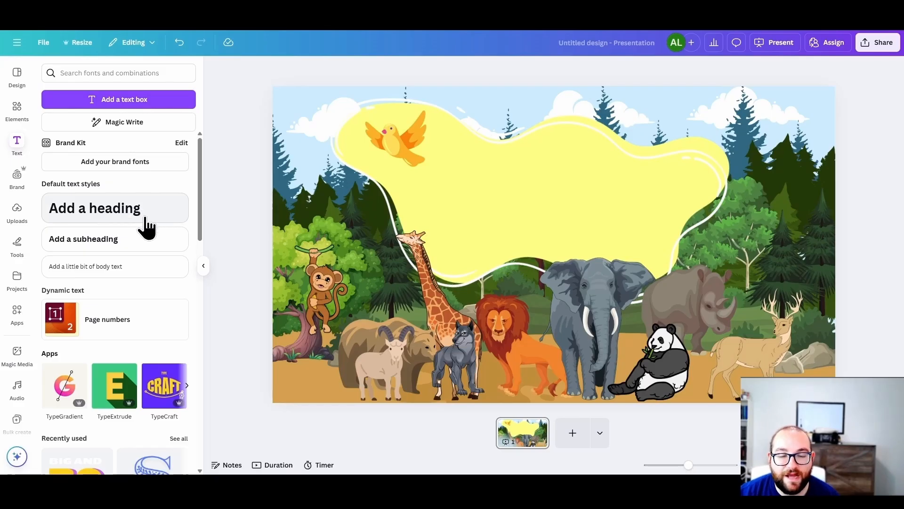
Step: Add a heading text box on the yellow shape and set its font to Gagalin
left_click(96, 218)
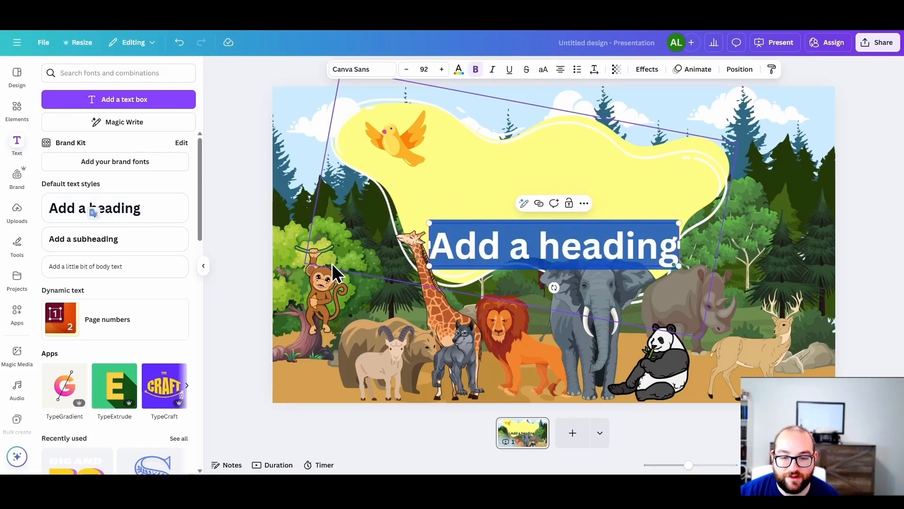
left_click_drag(485, 257, 474, 196)
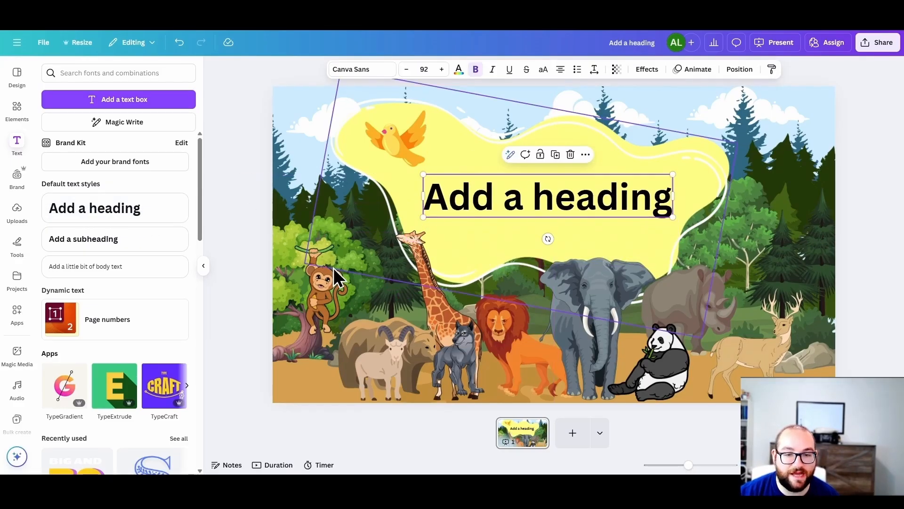
left_click(361, 74)
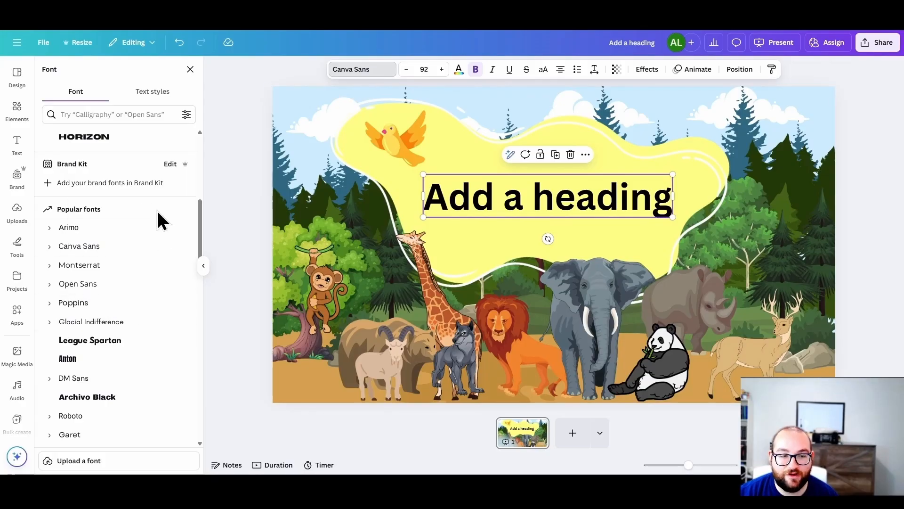
scroll(112, 288, "down", 3)
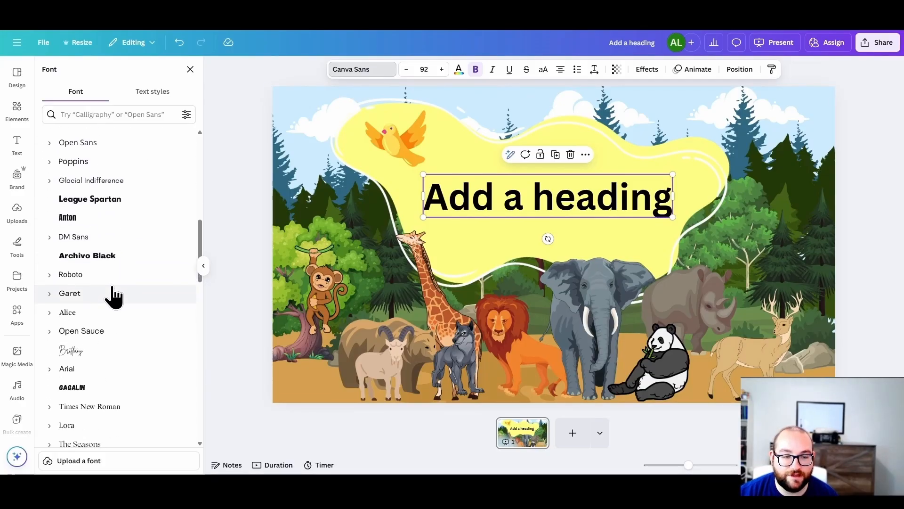
left_click(91, 220)
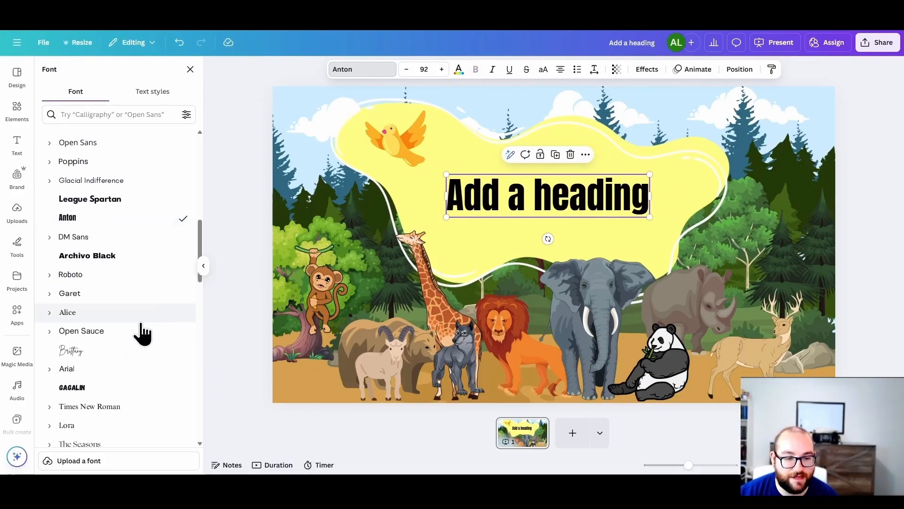
left_click(97, 391)
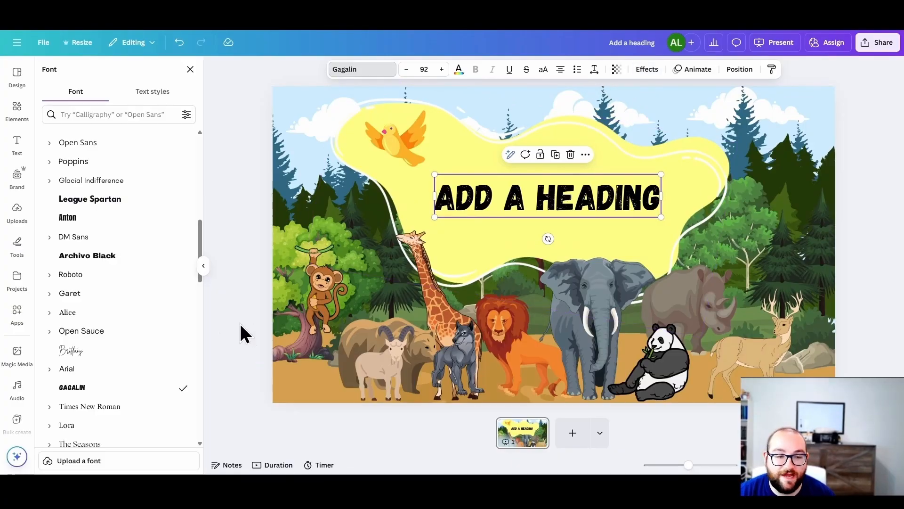
left_click_drag(223, 363, 214, 245)
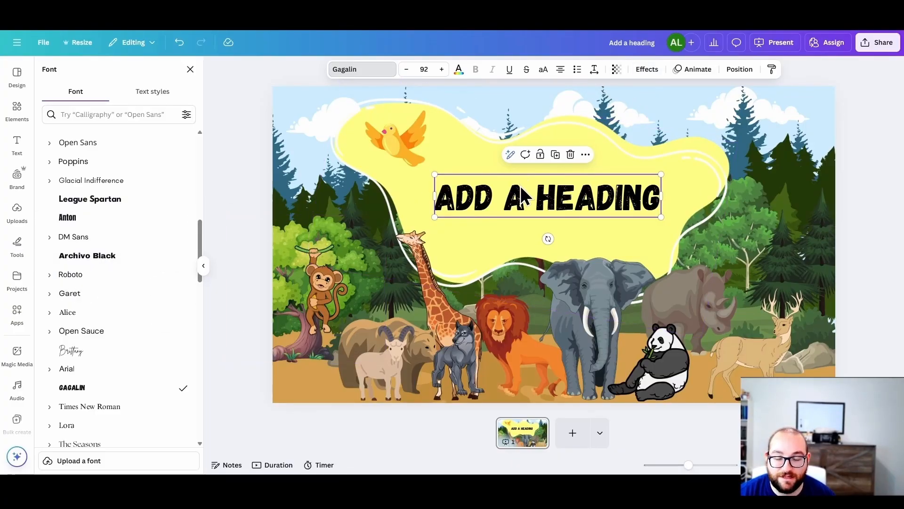
Step: Apply the Outline text effect to the heading in white
left_click(646, 70)
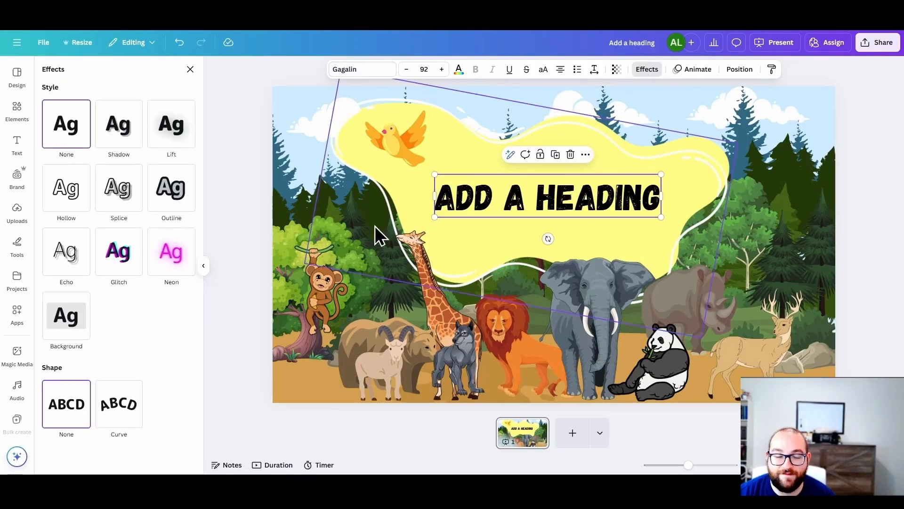
left_click(166, 184)
left_click(181, 267)
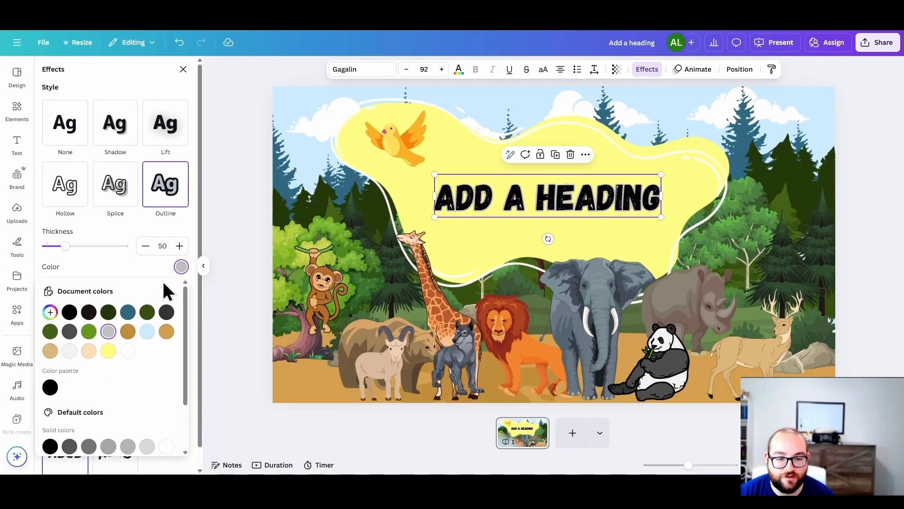
left_click(128, 351)
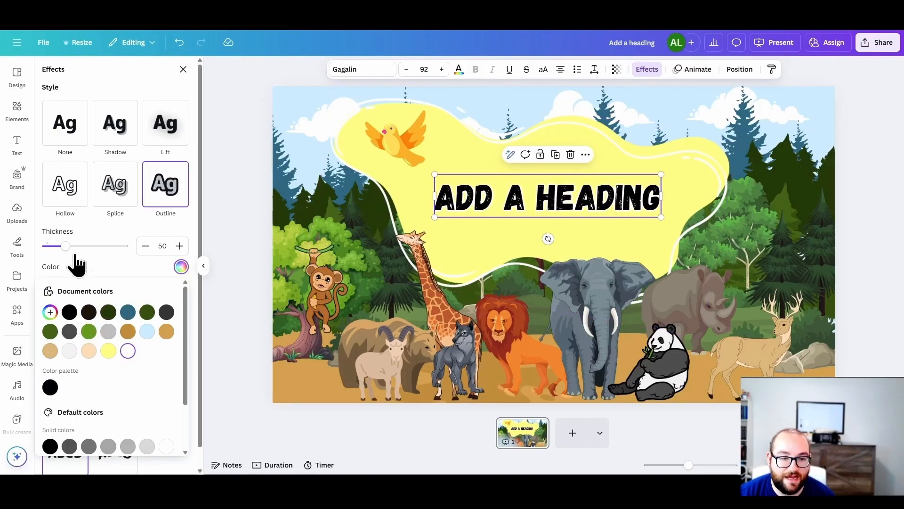
left_click(106, 256)
Step: Try the Lift effect on the heading, and settle on the Shadow effect with an offset of 100
left_click(166, 139)
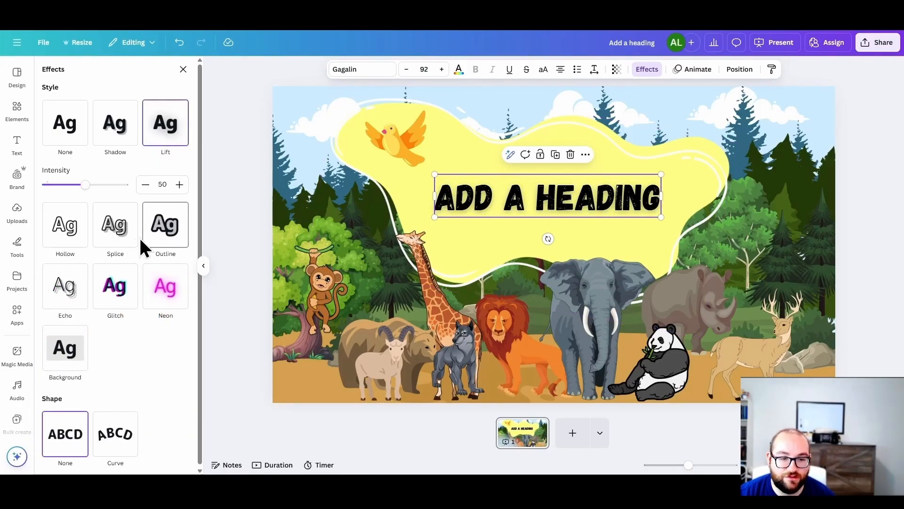
mouse_move(113, 184)
left_mouse_down()
mouse_move(125, 185)
mouse_move(91, 187)
mouse_move(128, 193)
left_mouse_up()
left_click(97, 139)
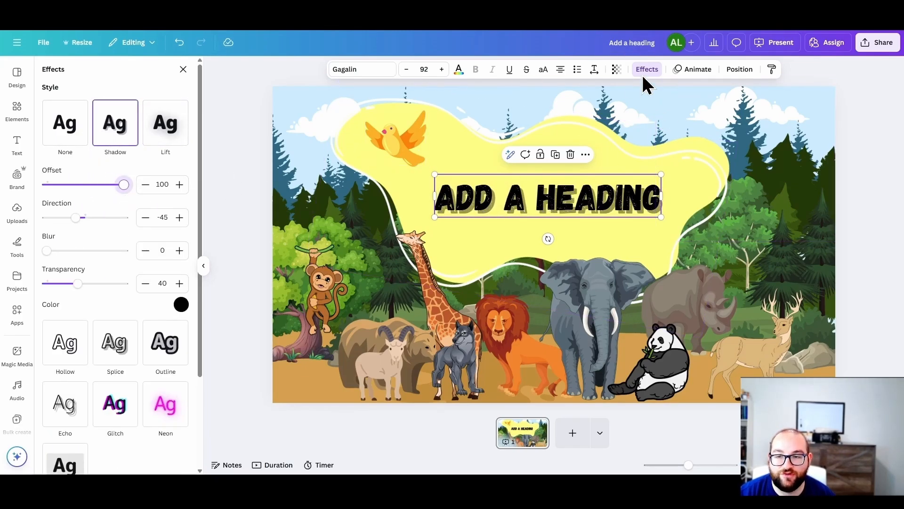
Step: Apply a text animation to the heading and preview the slide in presentation mode
left_click(688, 71)
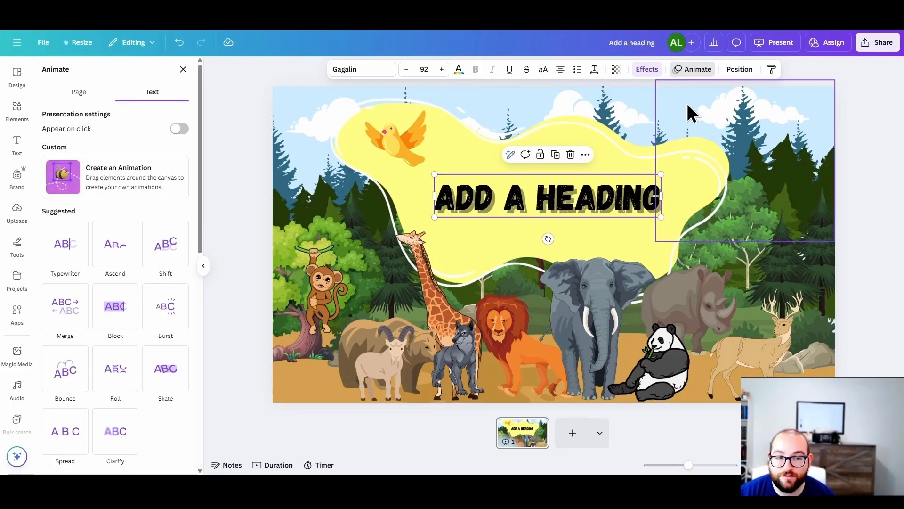
scroll(155, 329, "down", 1)
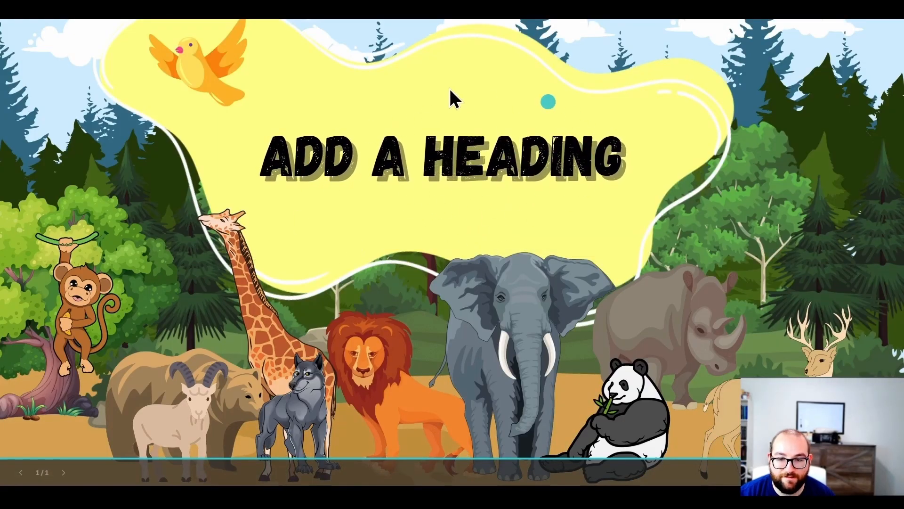
key("Escape")
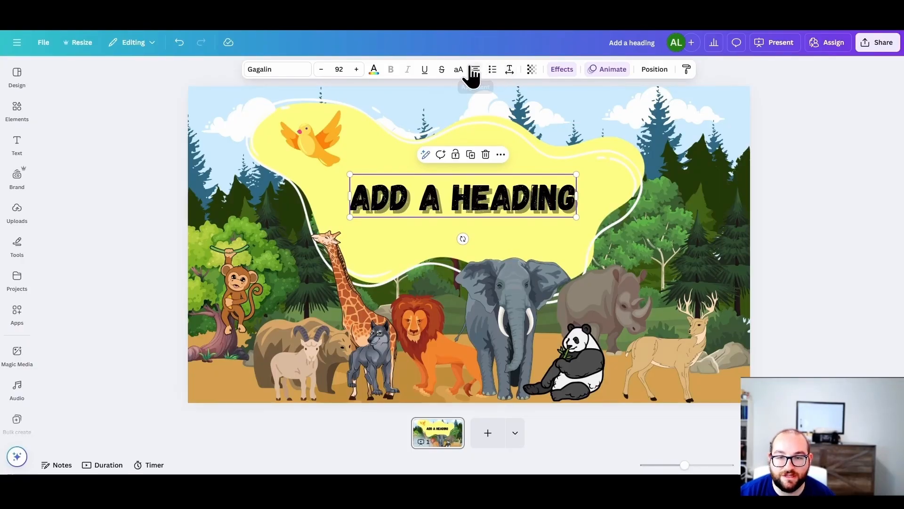
Step: Look through the Brand Kit sections, from logos, colors and fonts down to icons and charts
left_click(79, 231)
left_click(17, 184)
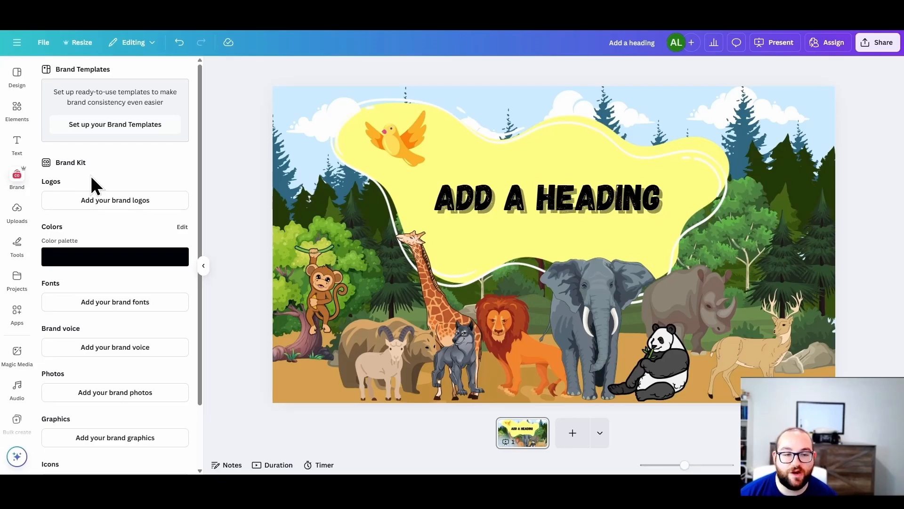
left_click(15, 141)
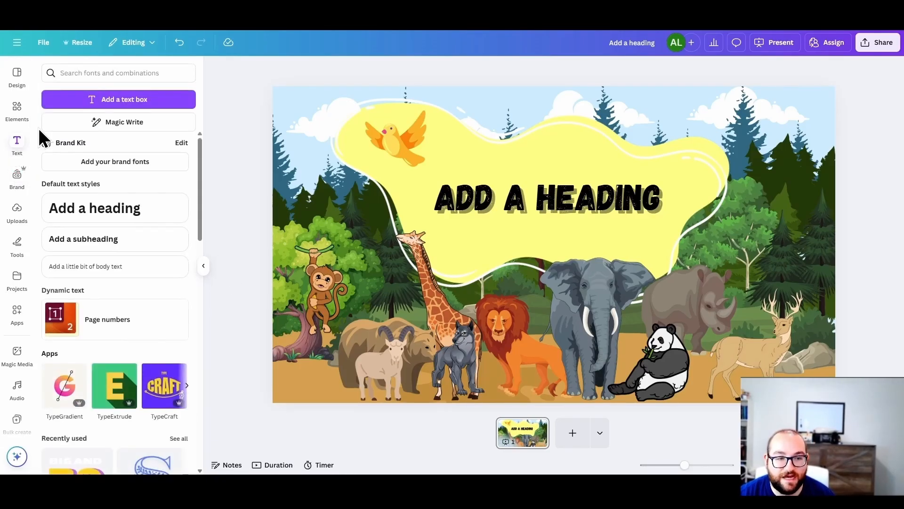
left_click(115, 162)
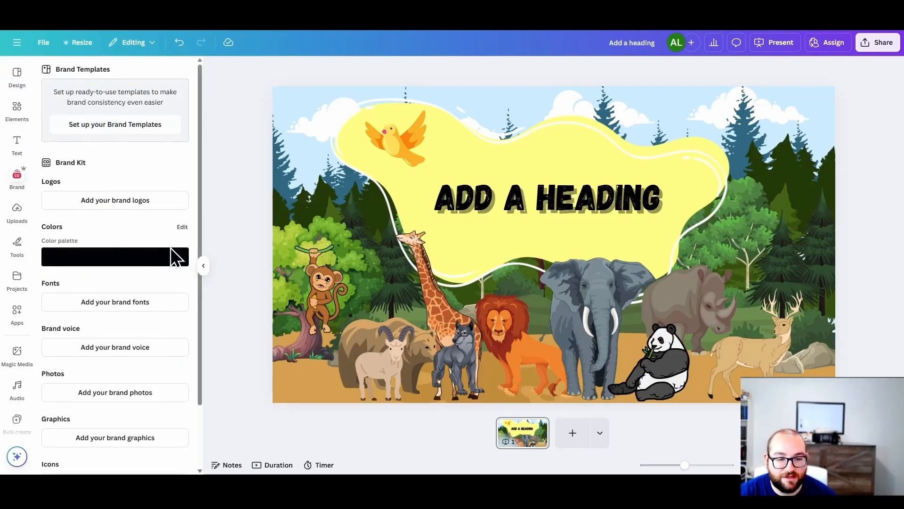
scroll(158, 262, "down", 2)
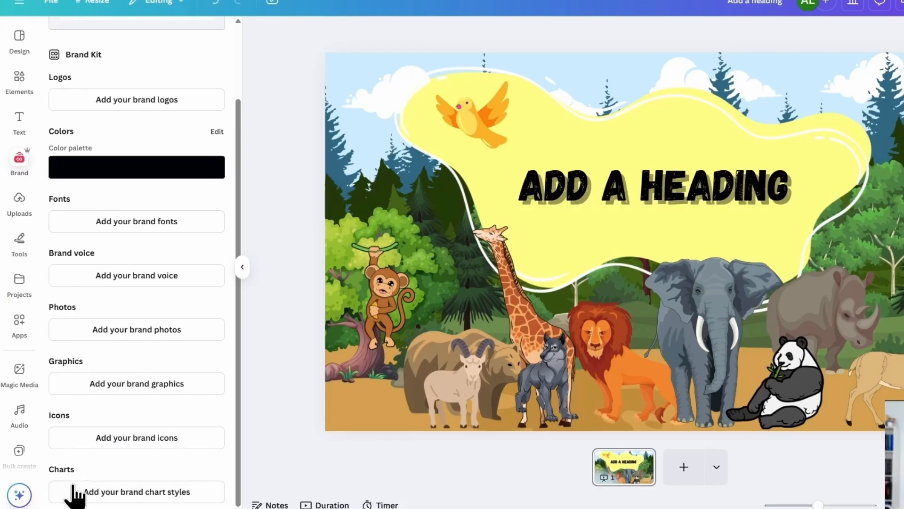
Step: Browse the uploaded images and try bringing the airplane sketch onto the slide over the monkey tree
left_click(32, 201)
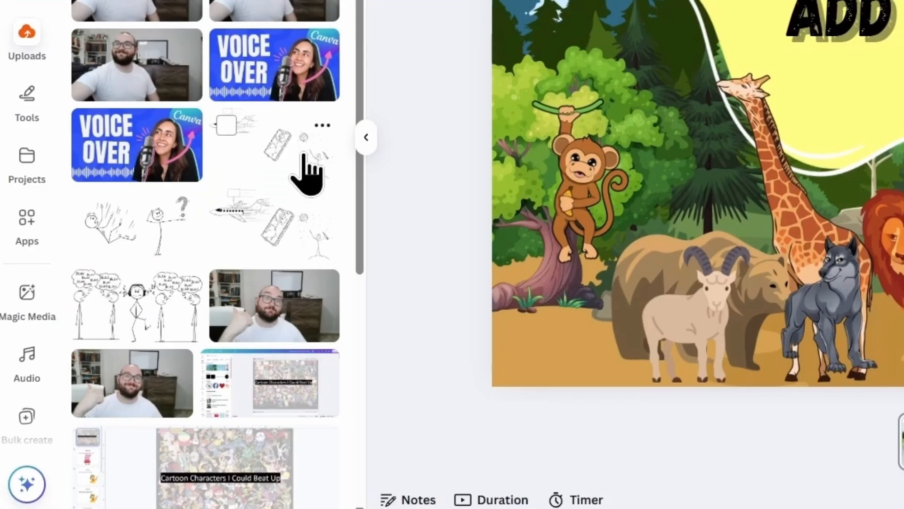
left_click_drag(296, 182, 692, 200)
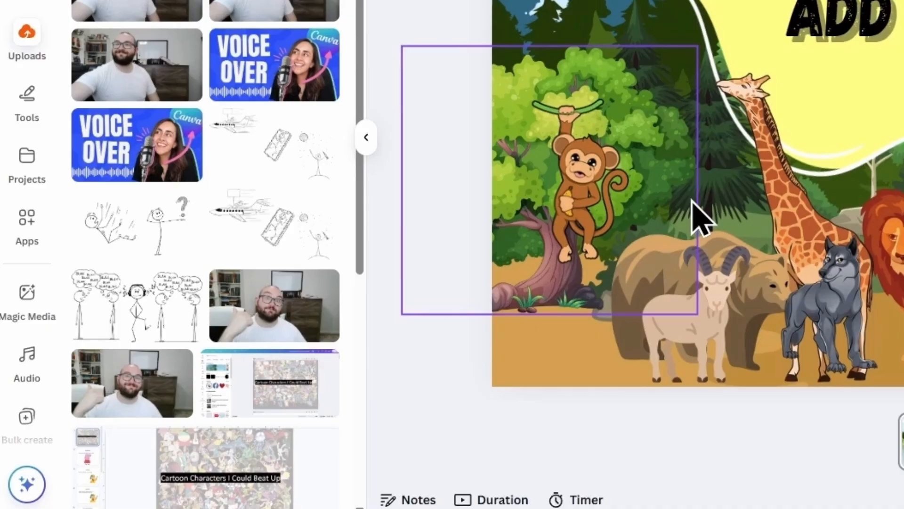
left_click_drag(692, 200, 216, 471)
scroll(252, 465, "down", 2)
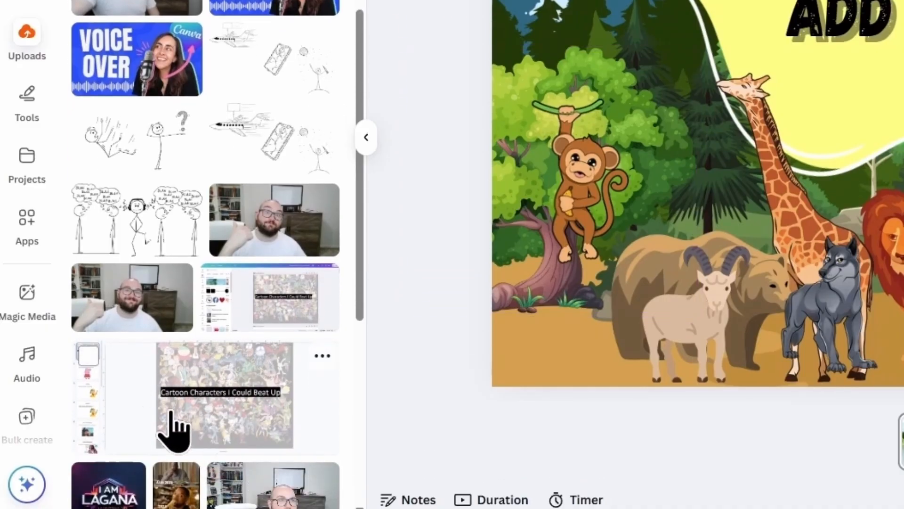
Step: Look through the self-recording options and the uploaded videos, audio and folders
scroll(177, 434, "down", 2)
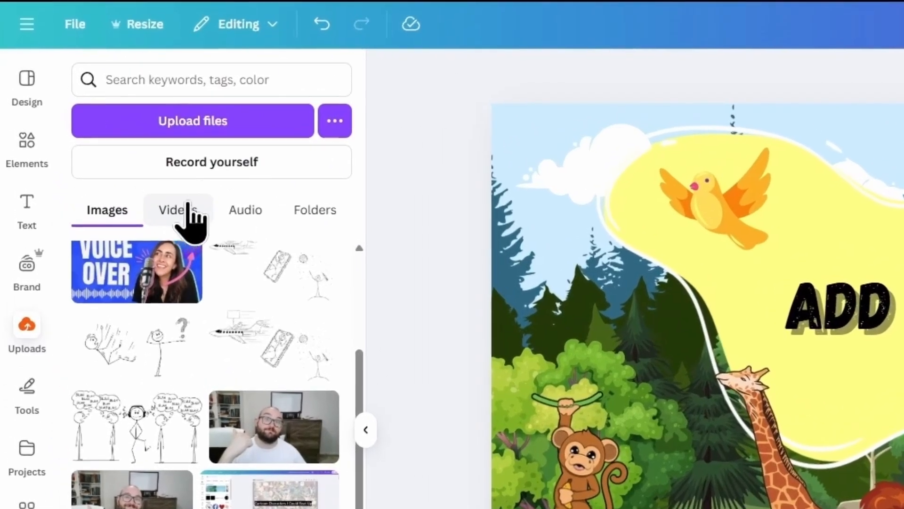
left_click(231, 174)
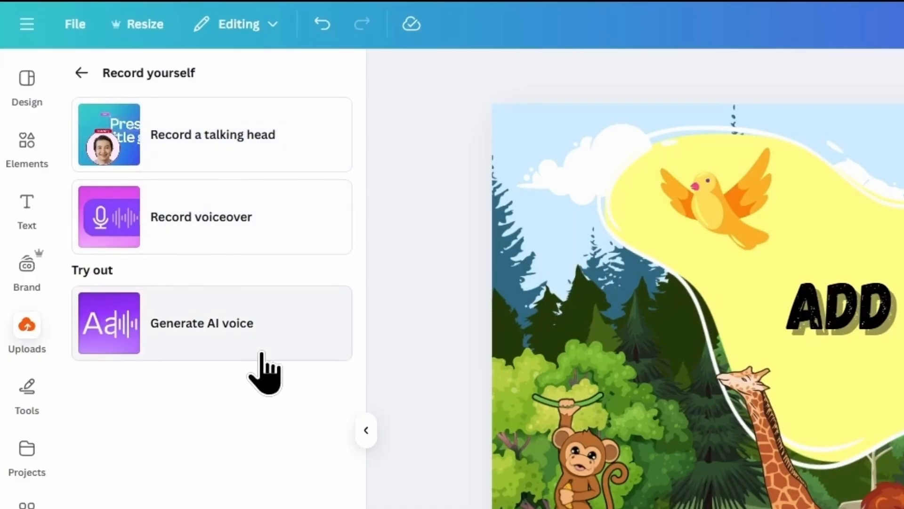
left_click(81, 73)
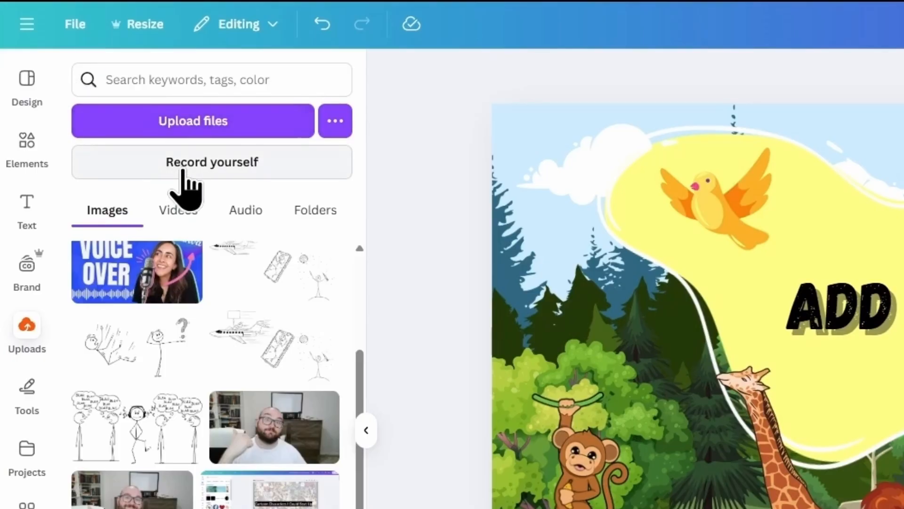
left_click(181, 212)
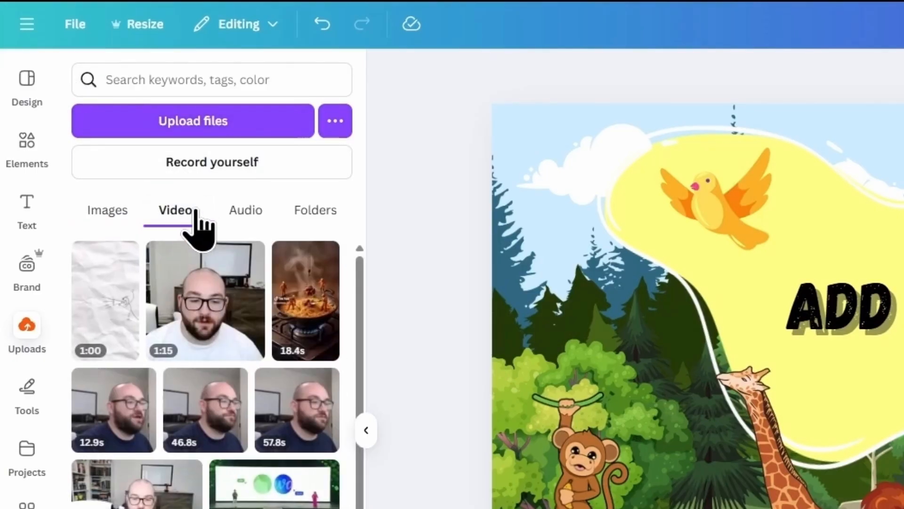
left_click(240, 211)
left_click(295, 214)
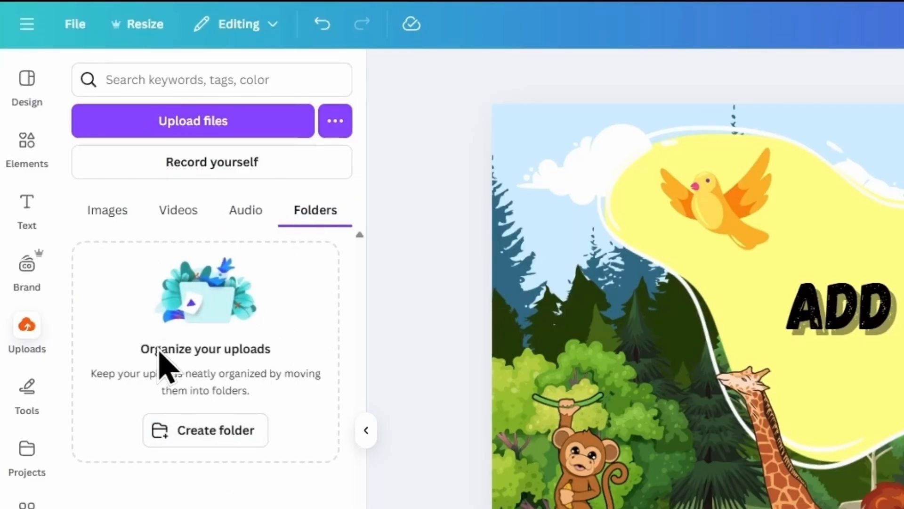
Step: Select the 1:15, 46.8s and 57.8s clips among the uploaded videos
left_click(180, 212)
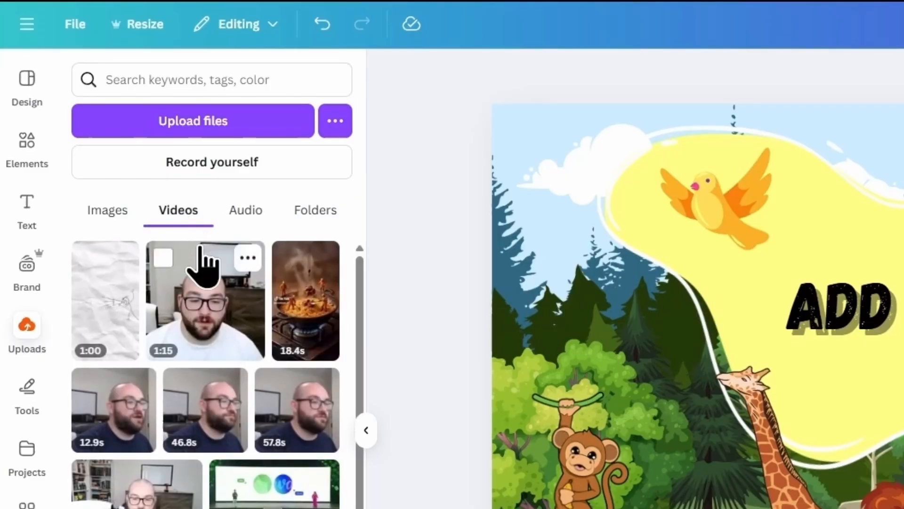
left_click(163, 258)
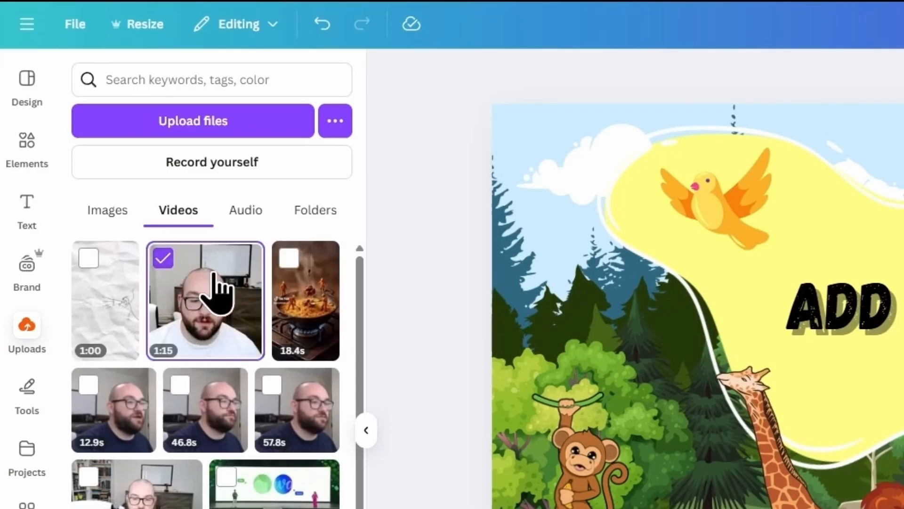
left_click(181, 384)
left_click(273, 386)
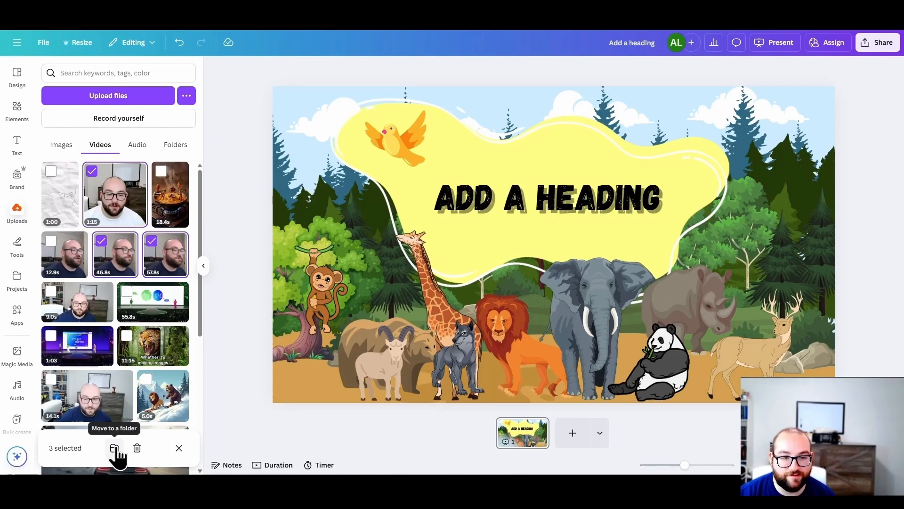
Step: View the additional upload sources, check the Instagram connection page and return to the uploads
left_click(187, 95)
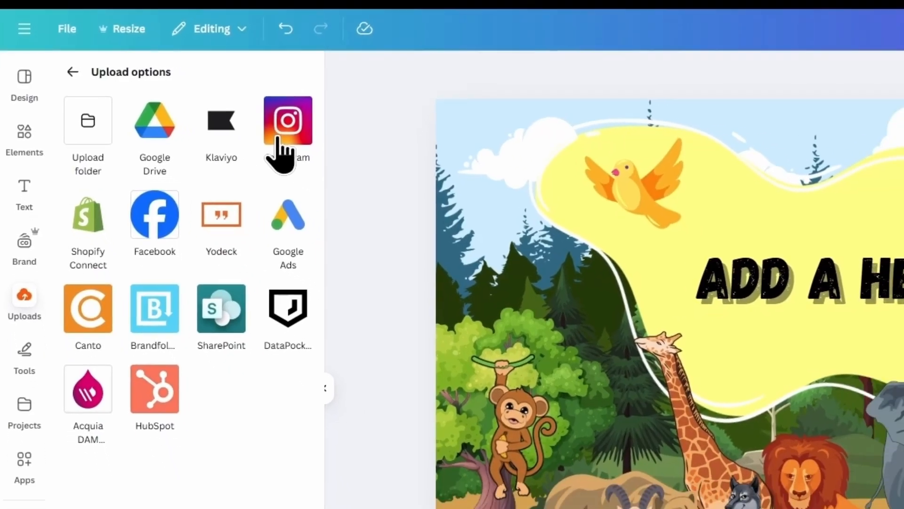
left_click(312, 151)
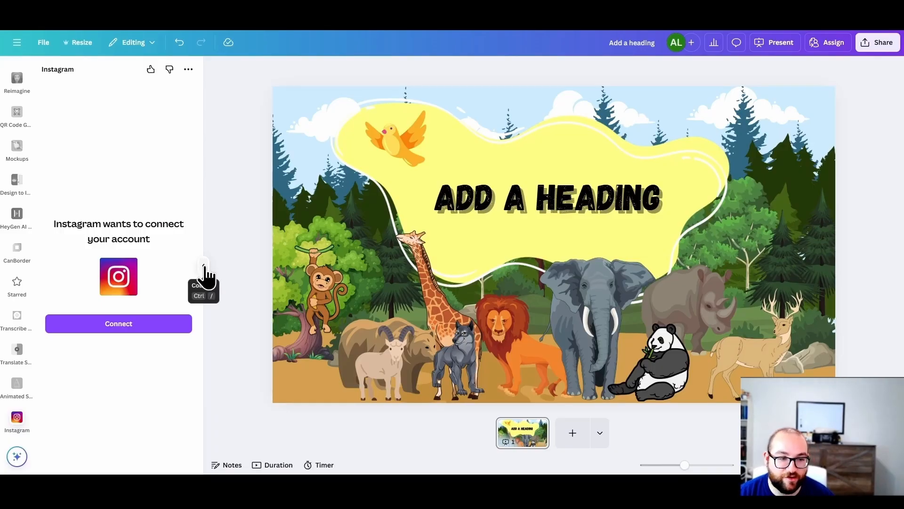
left_click(204, 267)
left_click(18, 215)
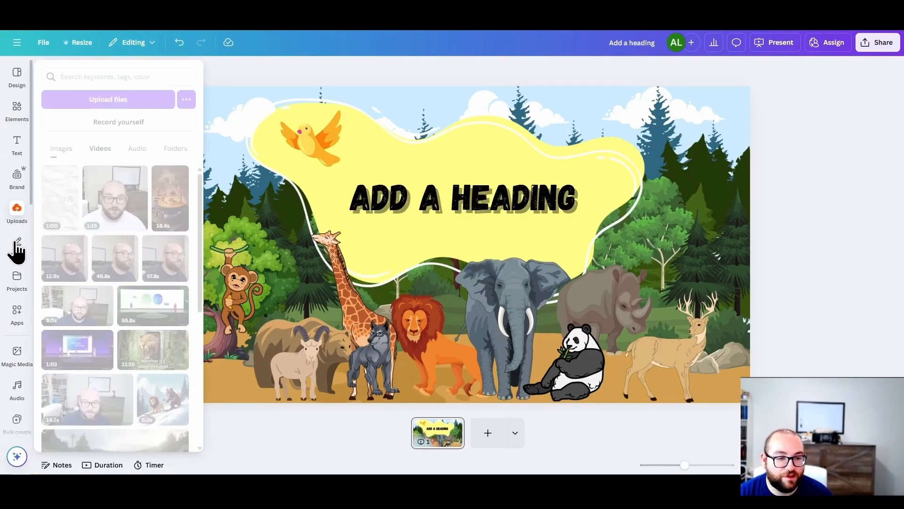
Step: Open the drawing and annotation tools and try selecting the panda on the slide
left_click(14, 252)
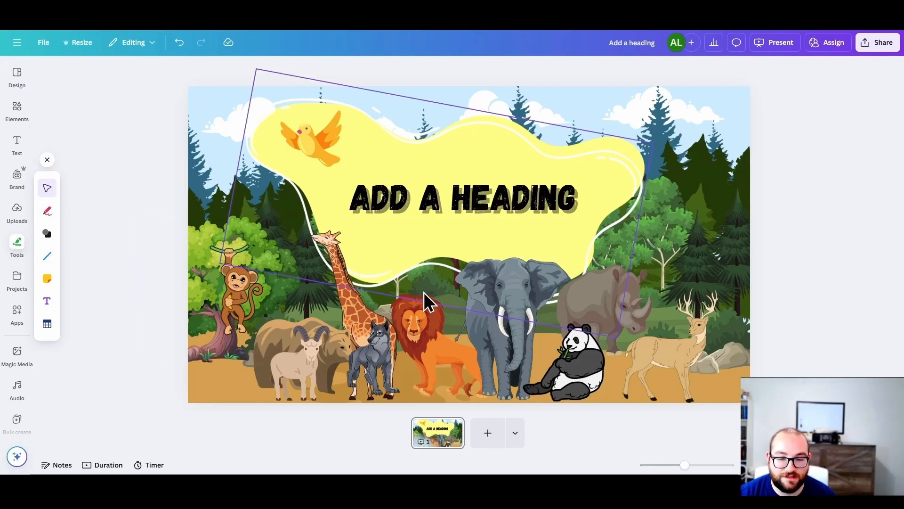
left_click(489, 329)
left_click(558, 325)
left_click(582, 354)
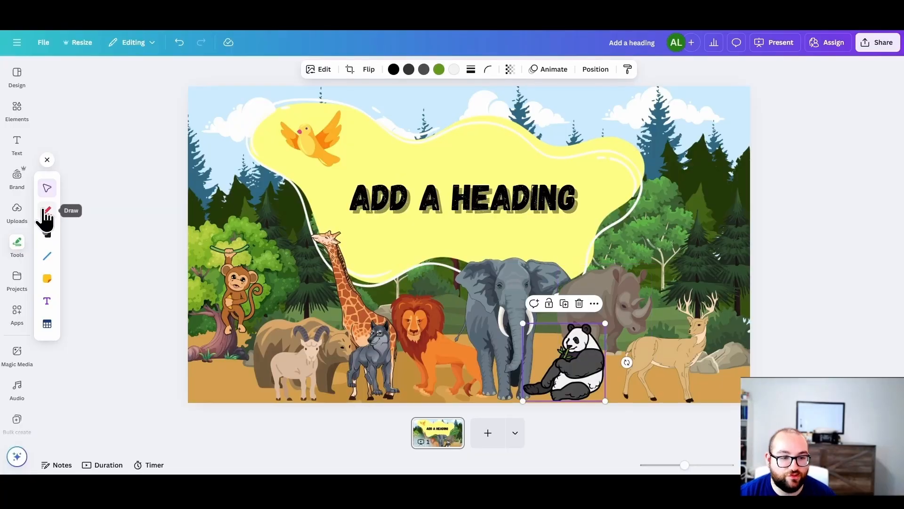
Step: Handwrite "Elephant" in red above the elephant with the Draw tool, and erase the writing
left_click(47, 210)
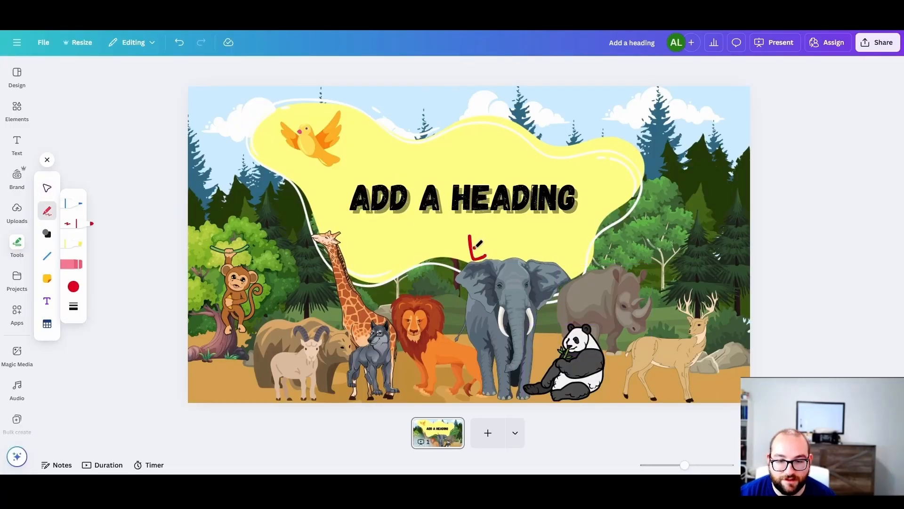
left_click_drag(512, 246, 588, 248)
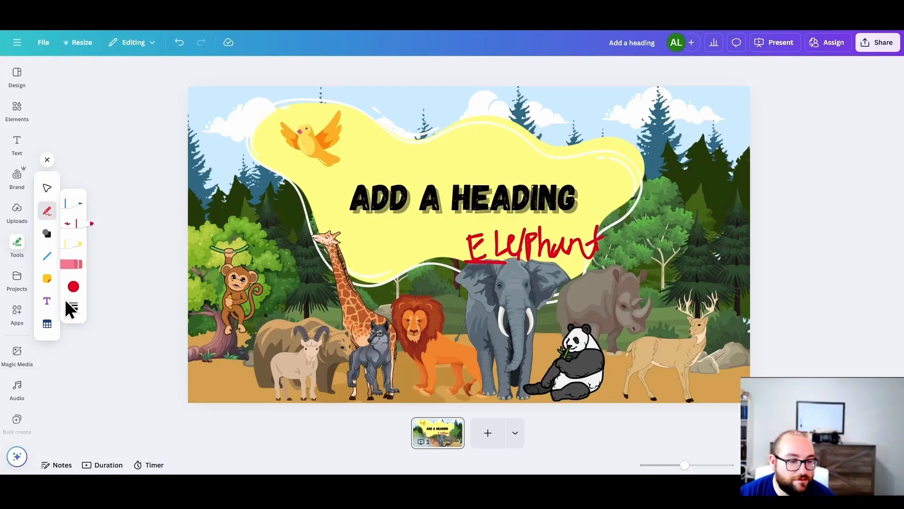
left_click(75, 282)
mouse_move(556, 245)
left_mouse_down()
mouse_move(462, 242)
mouse_move(600, 240)
left_mouse_up()
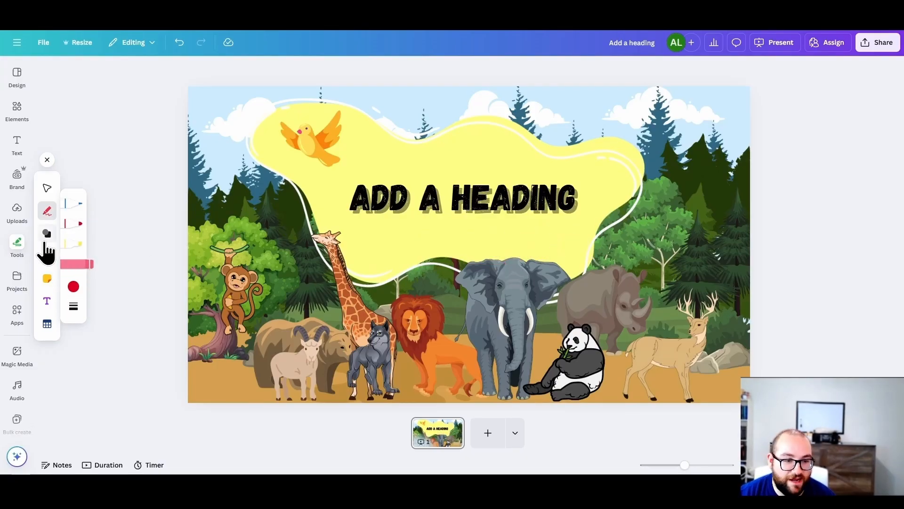
Step: Place a square shape over the middle of the slide, and try out a sticky note on top of it
left_click(47, 234)
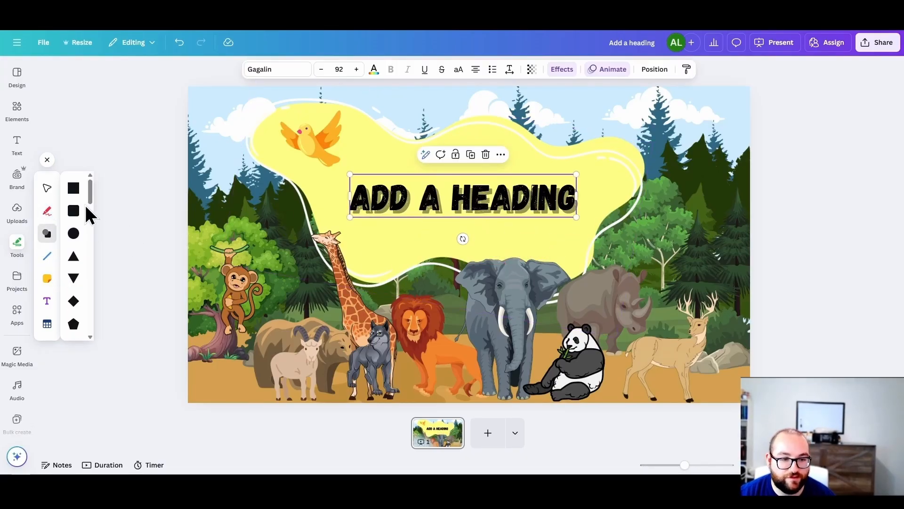
left_click(73, 188)
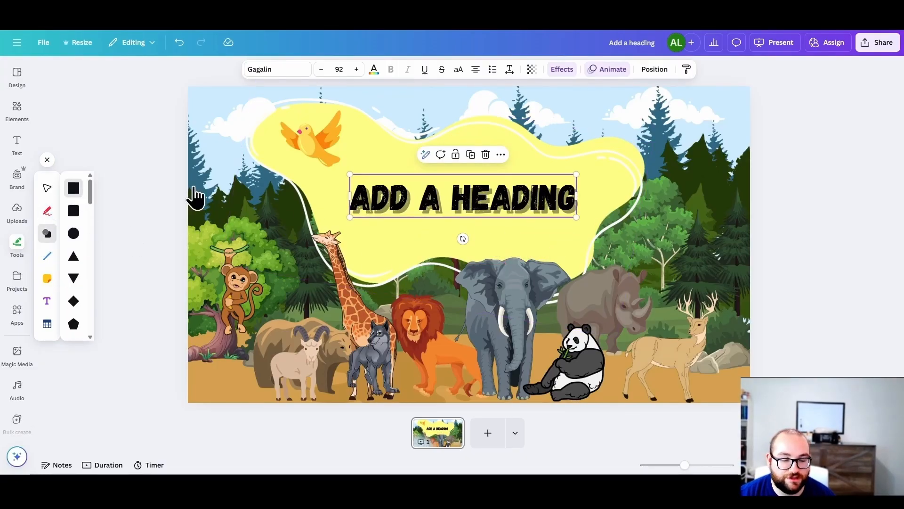
left_click(49, 281)
left_click(72, 202)
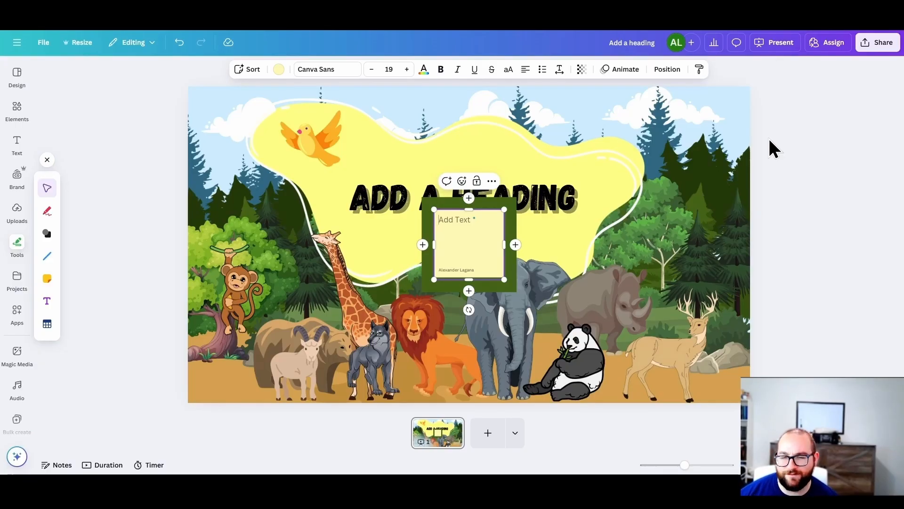
key("Escape")
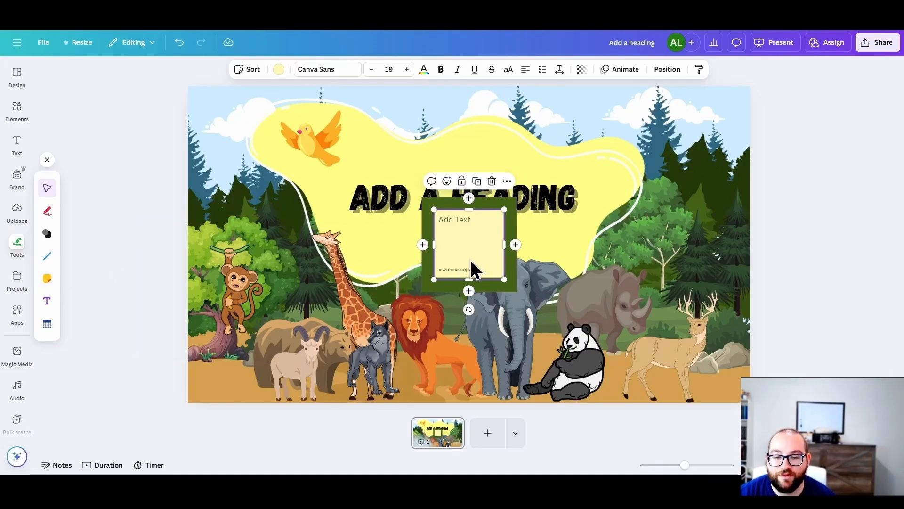
key("Delete")
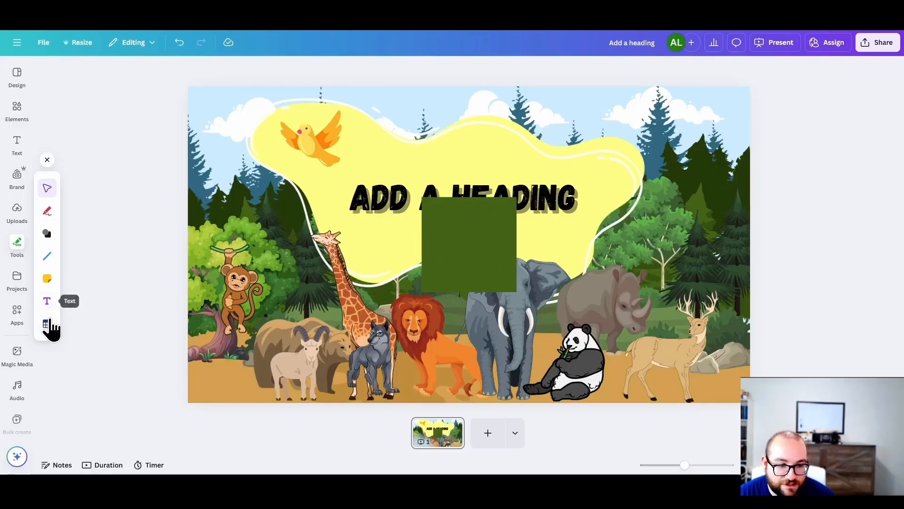
Step: Insert a table on the slide and enter Elephant and 11111 in the first row and Giraffe in the second
left_click(48, 325)
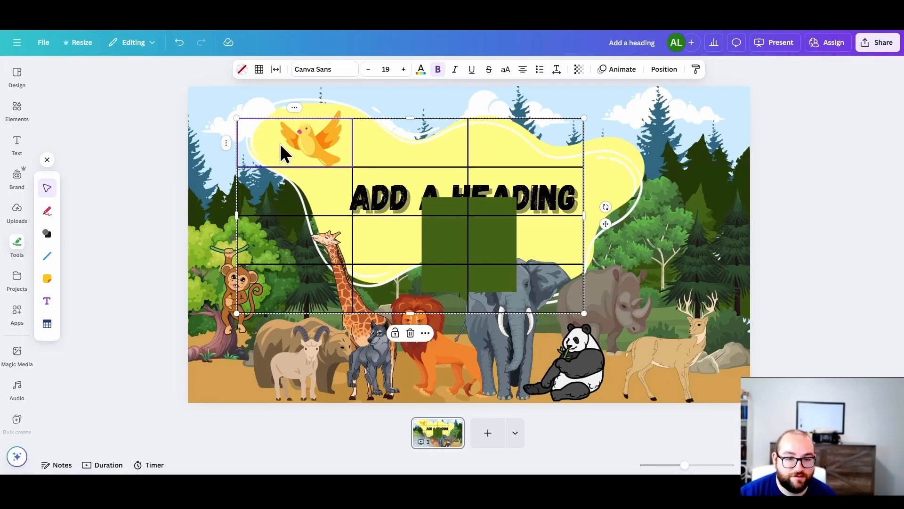
type("Elephant")
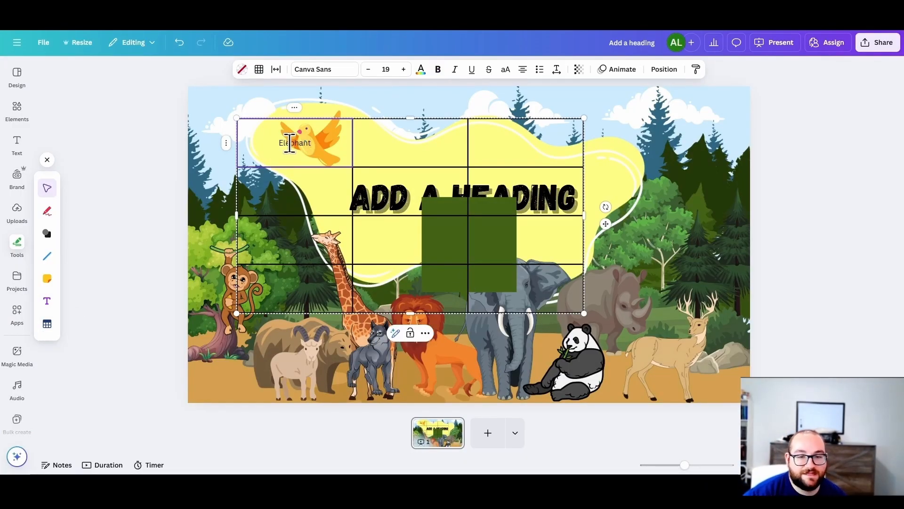
left_click(389, 149)
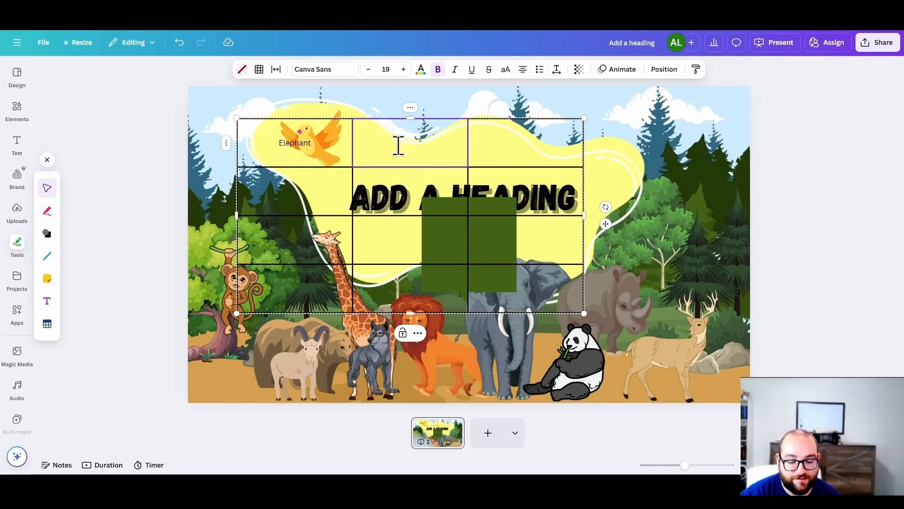
type("11111")
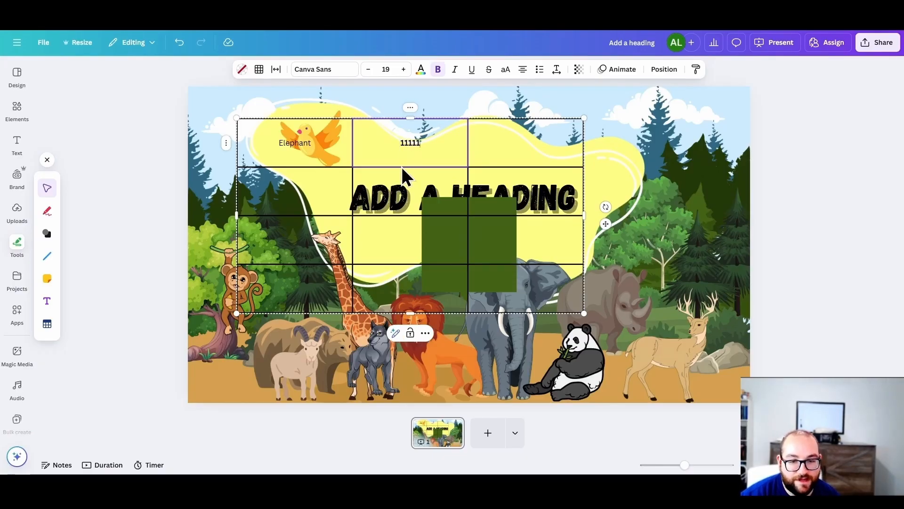
left_click(299, 195)
type("Giraffe")
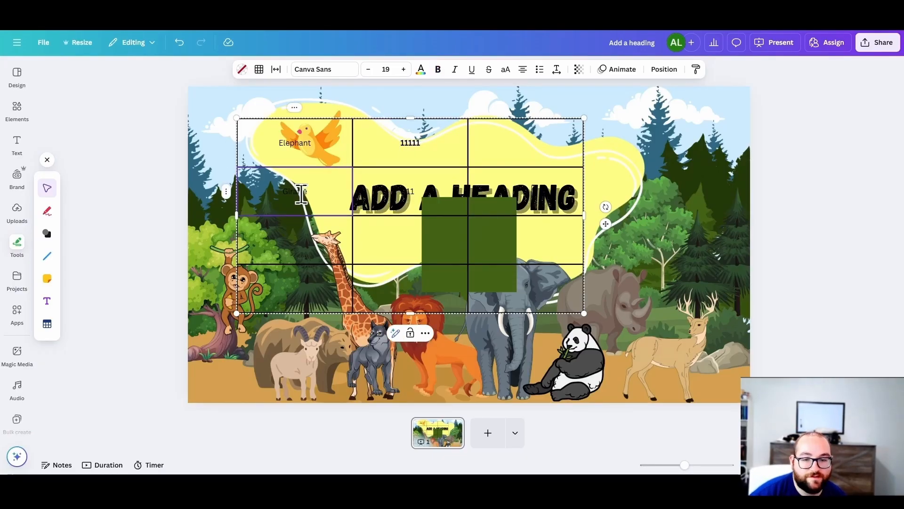
Step: Recolor the table's Giraffe text to the gray-orange document color #d6a24b, and browse the font list
double_click(301, 194)
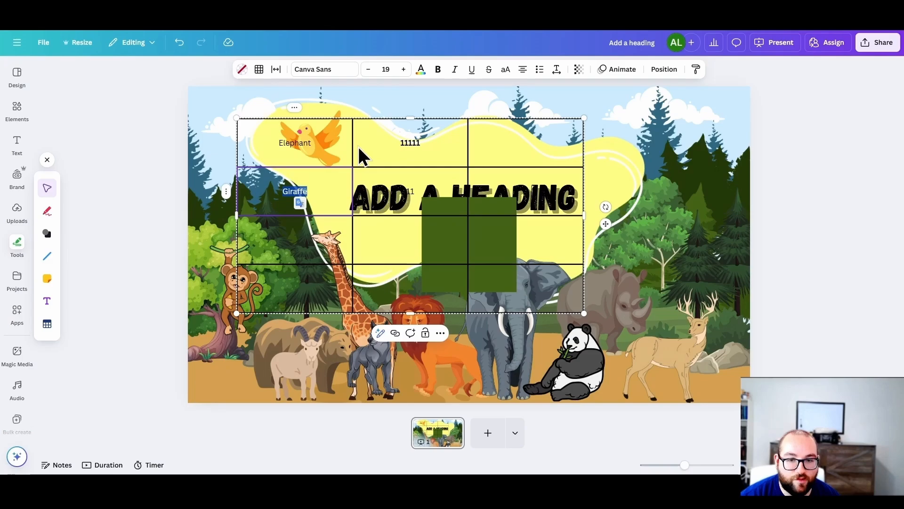
left_click(422, 70)
left_click(179, 160)
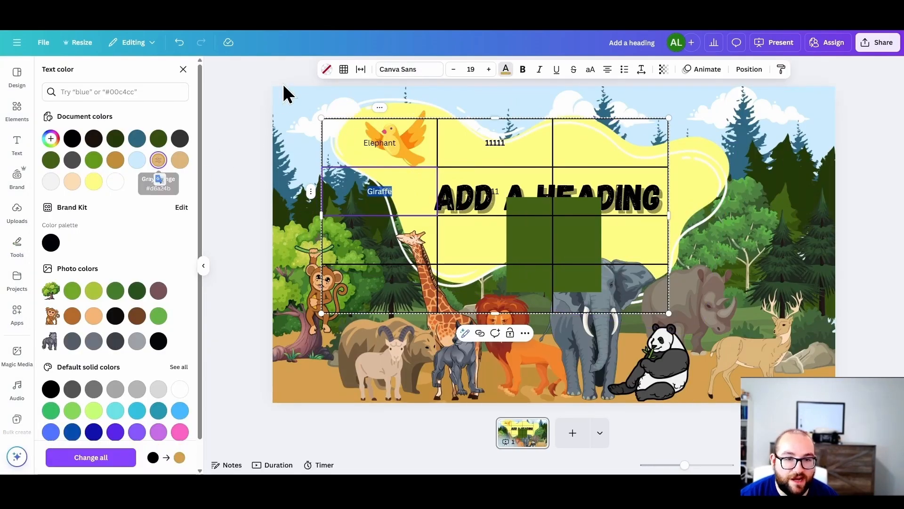
left_click(405, 72)
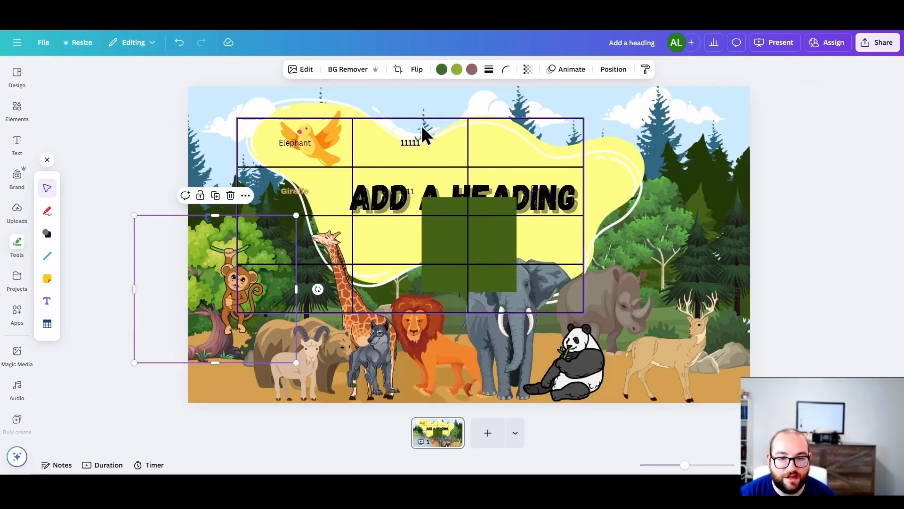
Step: Add a text box with the default paragraph text below the table
left_click(46, 296)
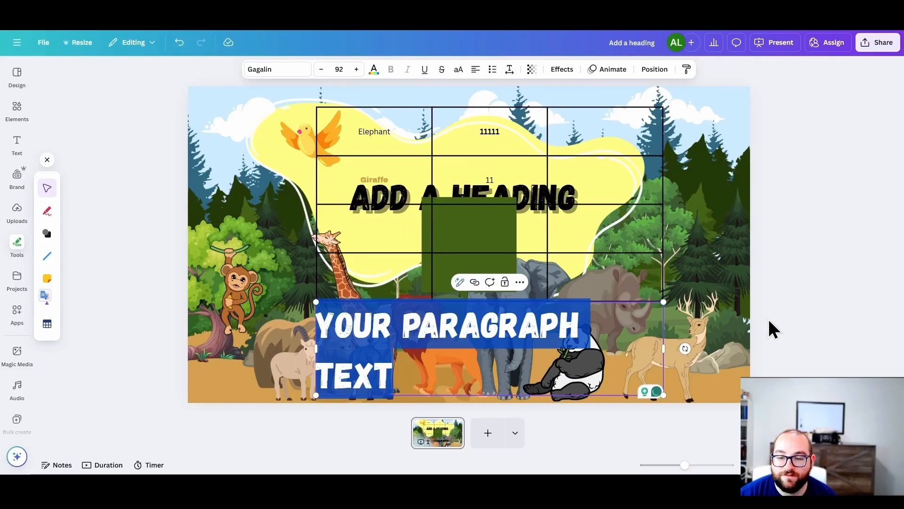
left_click(94, 306)
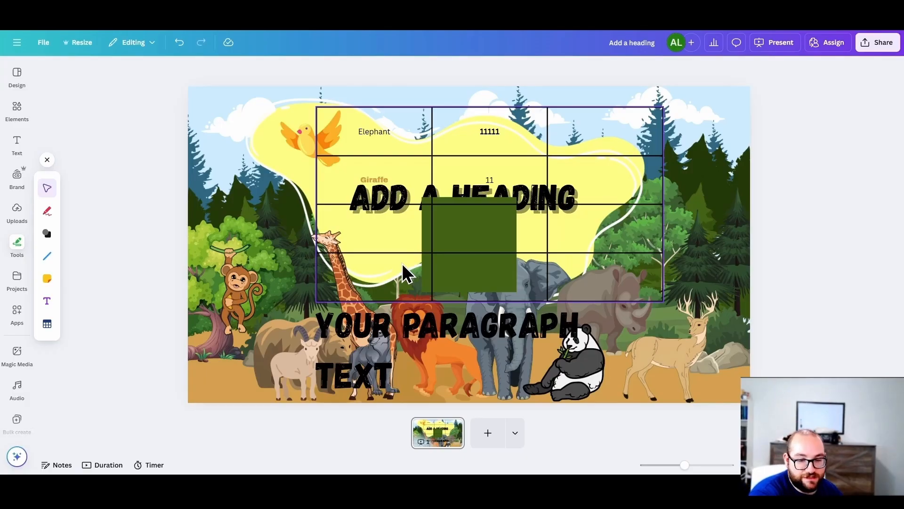
Step: Undo the recent additions to the slide, including the paragraph text, the table and the square
key("ctrl+z")
key("ctrl+z")
key("ctrl+z")
key("ctrl+z")
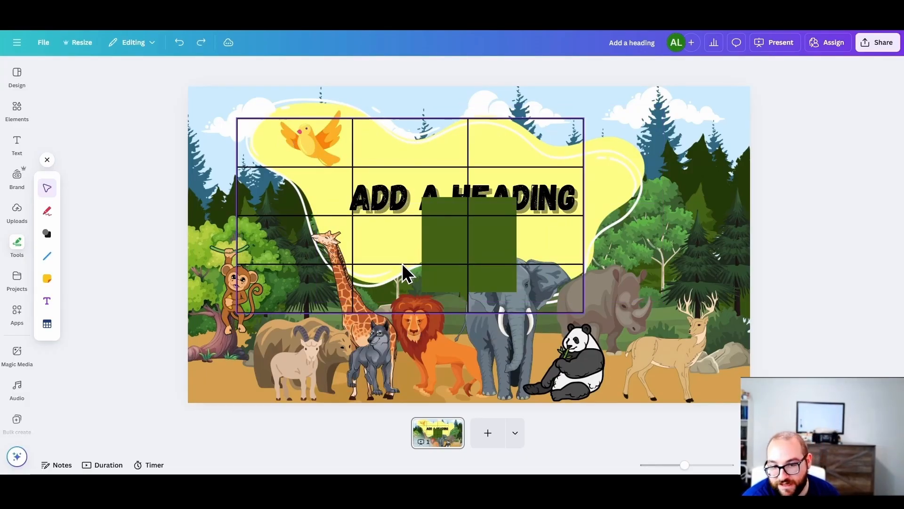
key("ctrl+z")
key("ctrl+z")
Step: Look over the saved projects and view the contents of the Starred folder
left_click(10, 283)
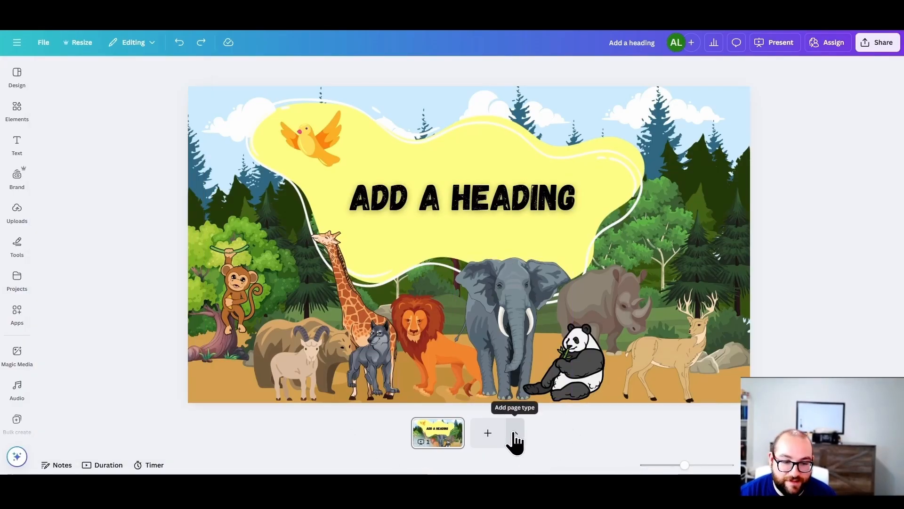
mouse_move(27, 285)
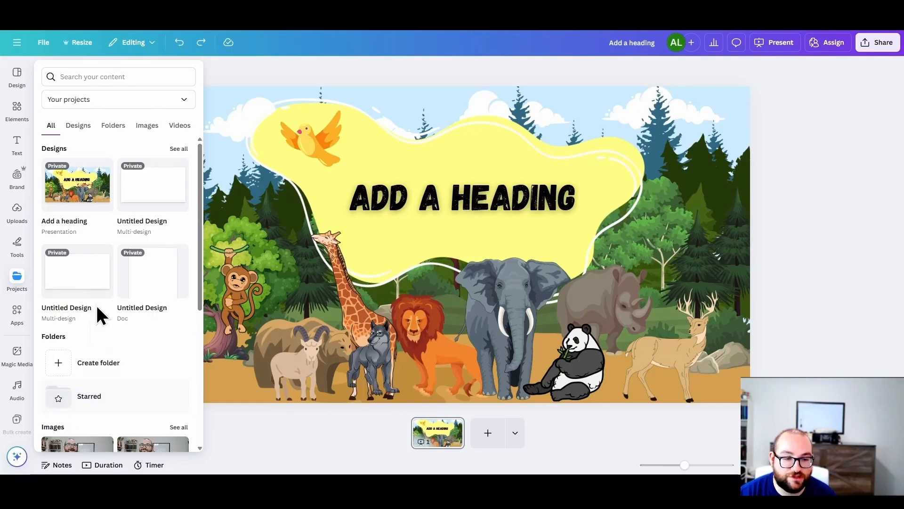
left_click(70, 401)
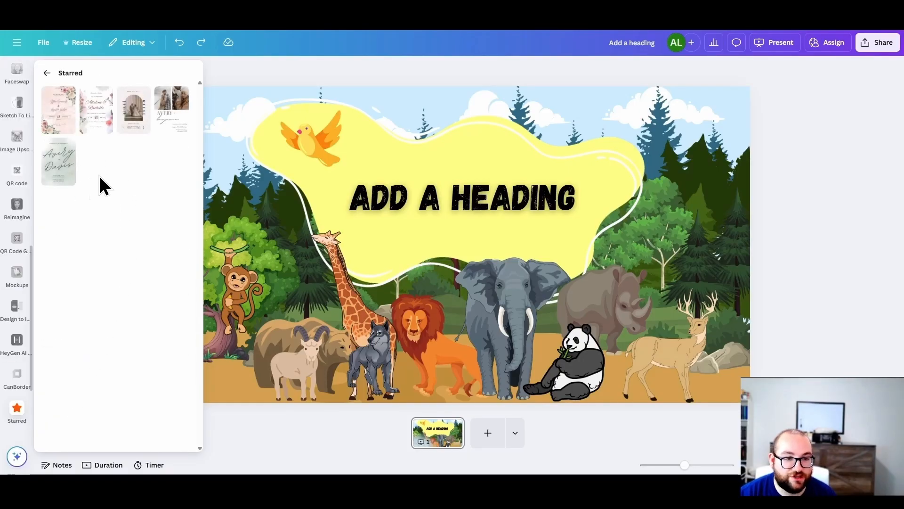
Step: Return from the Starred folder to the projects overview, and look over the featured and trending apps
left_click(47, 73)
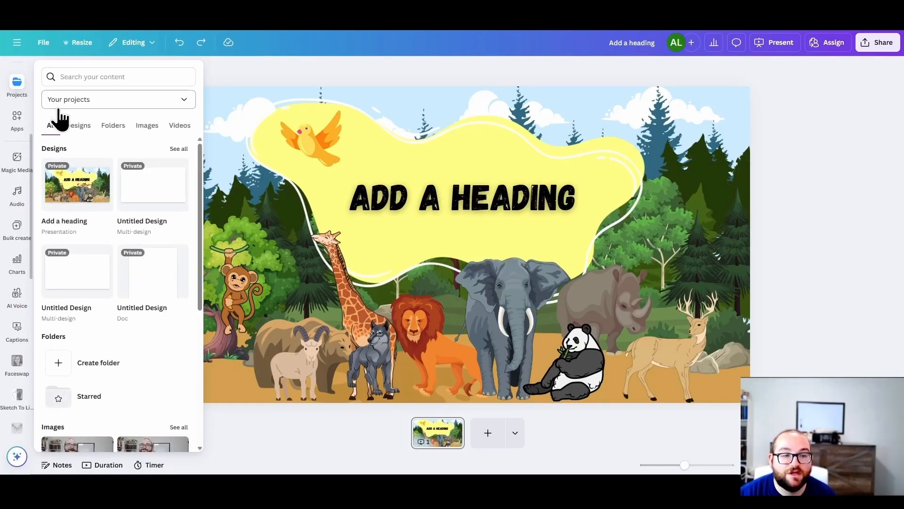
left_click(17, 84)
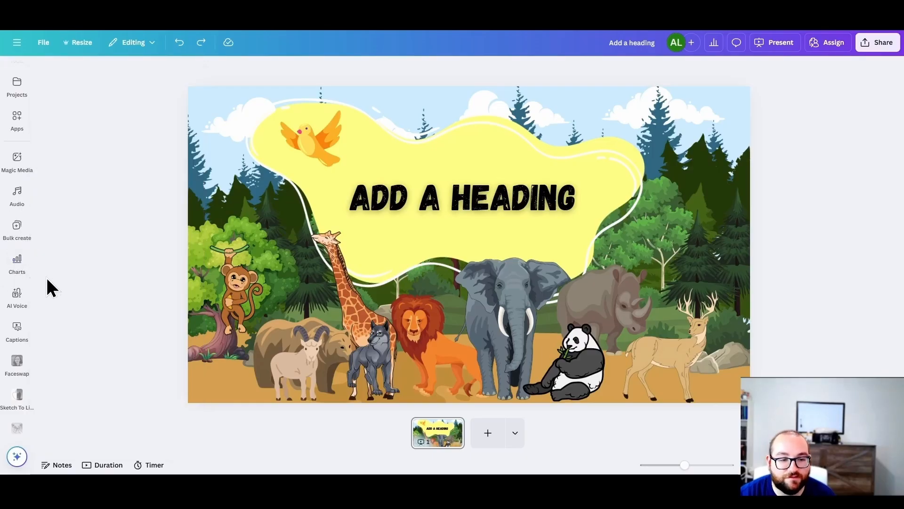
scroll(28, 282, "up", 4)
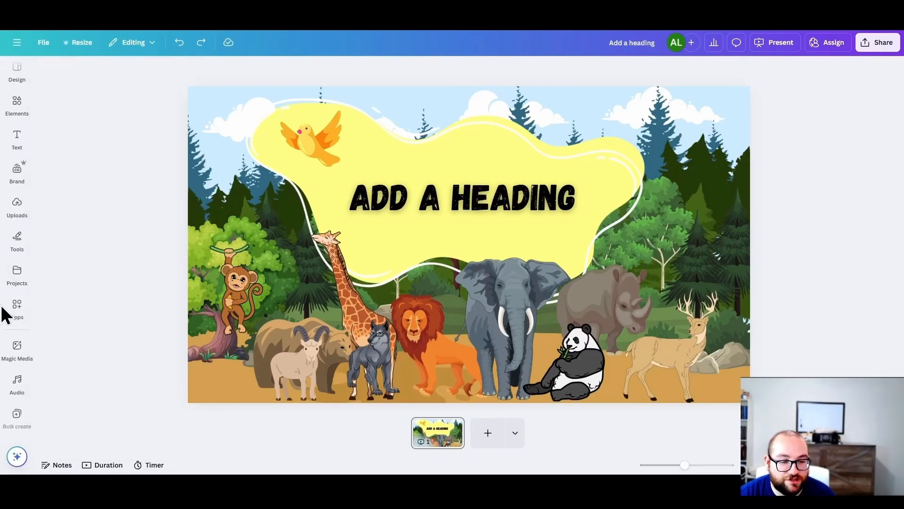
left_click(17, 306)
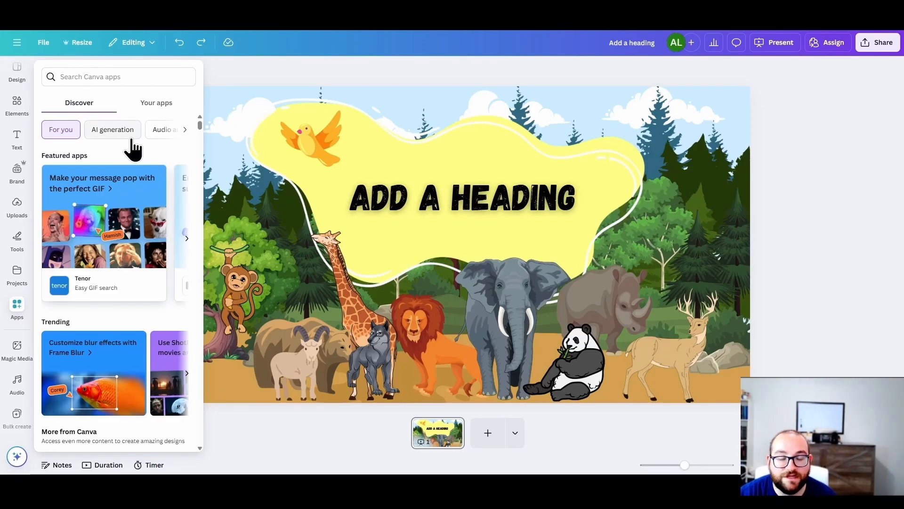
Step: Examine the image, video and graphics generation options in Magic Media
left_click(21, 347)
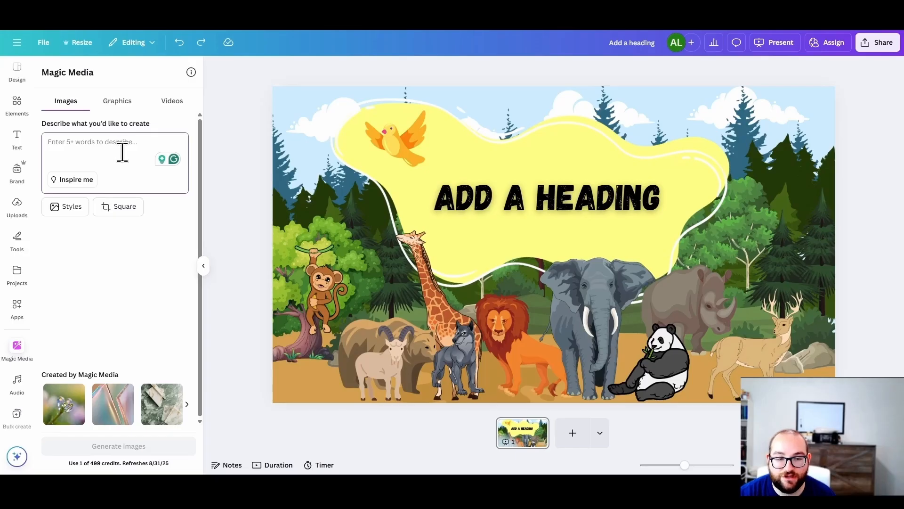
left_click(169, 105)
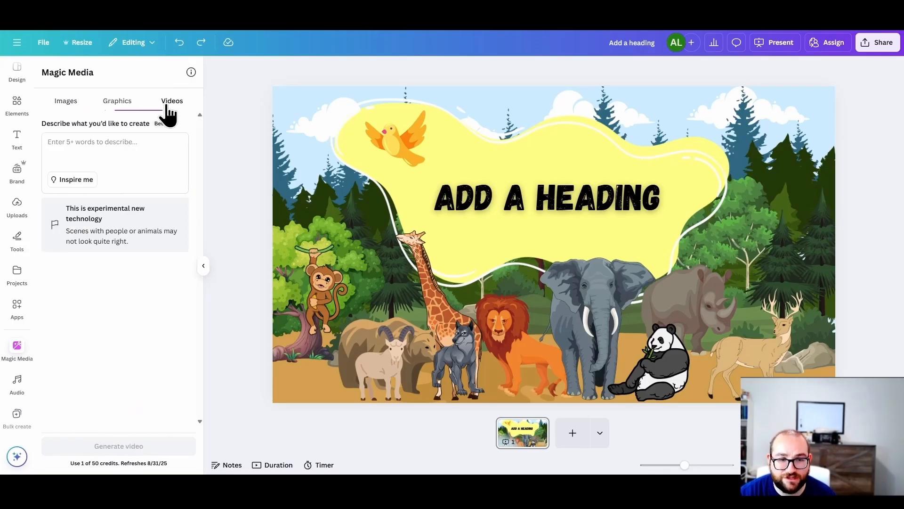
left_click(103, 150)
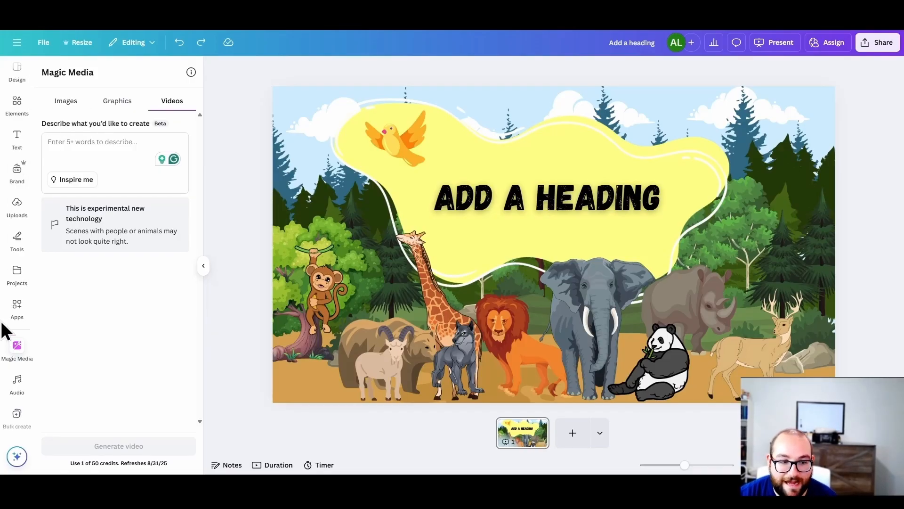
left_click(72, 102)
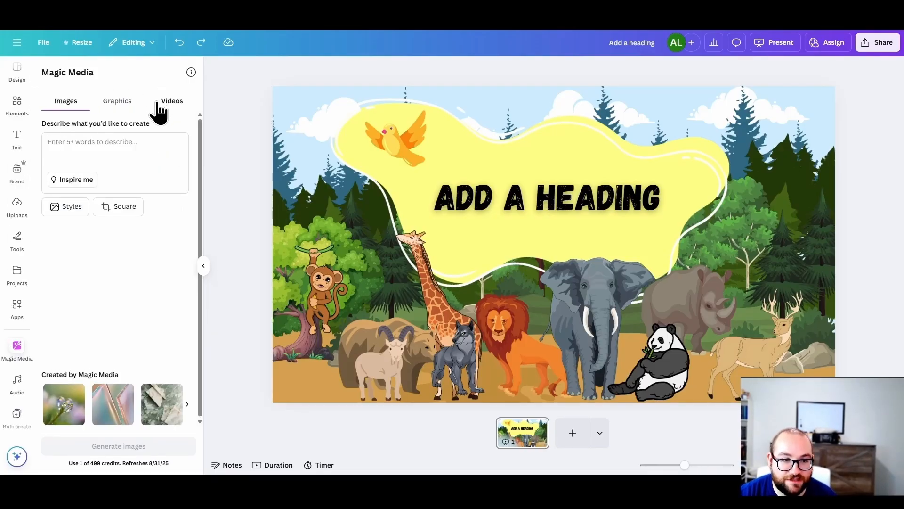
left_click(120, 107)
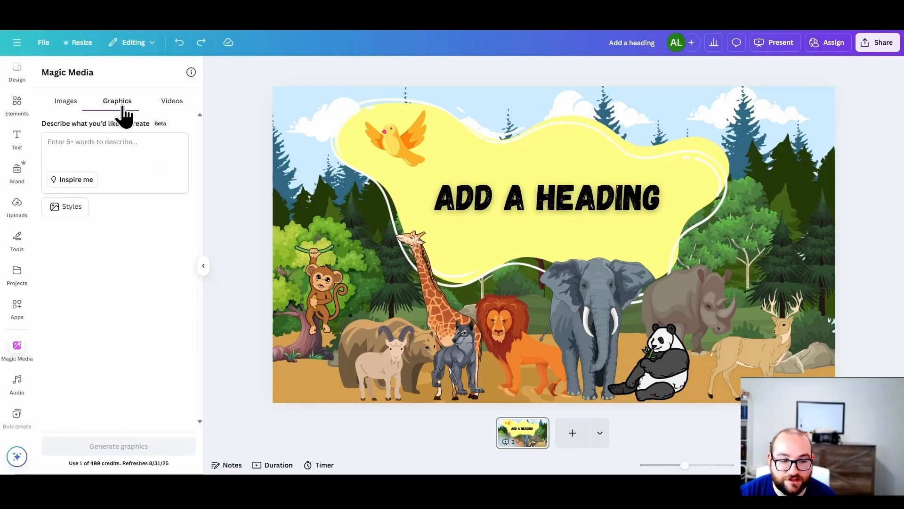
Step: Look through the Elements library's existing results for Arrow, including shapes, graphics, photos, frames, videos and audio
left_click(11, 109)
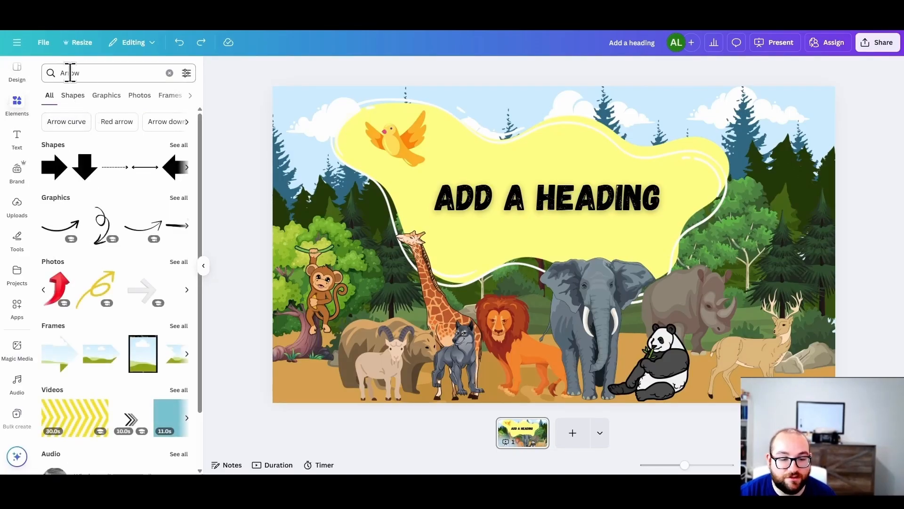
scroll(134, 247, "down", 2)
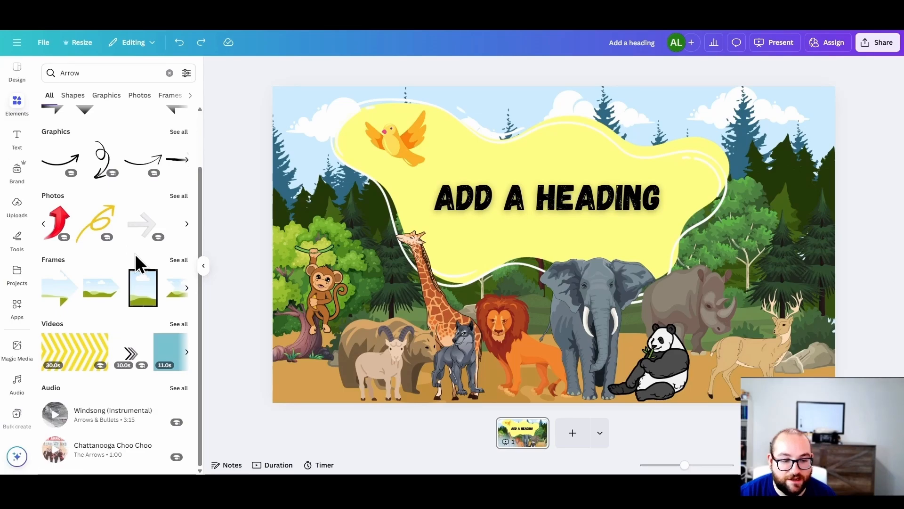
scroll(136, 263, "up", 2)
Step: Generate graphics with Magic Media from the description "red arrow"
left_click(17, 349)
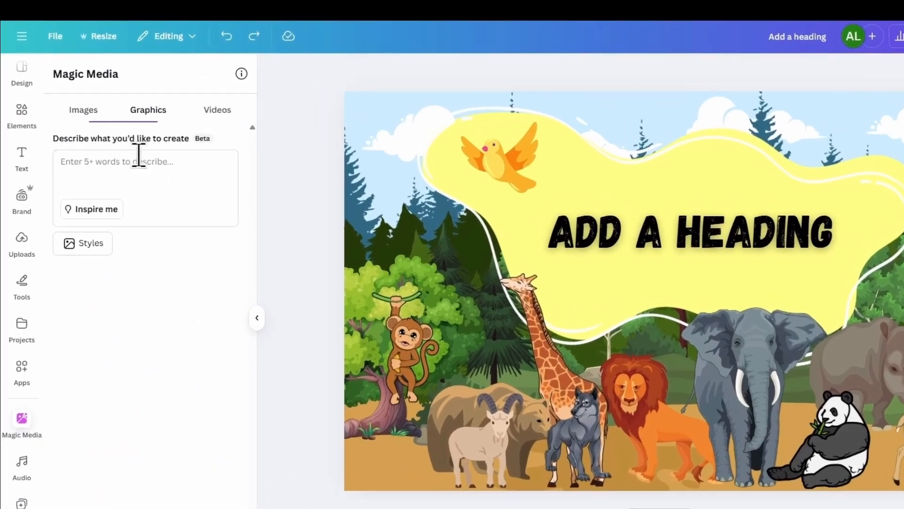
left_click(107, 144)
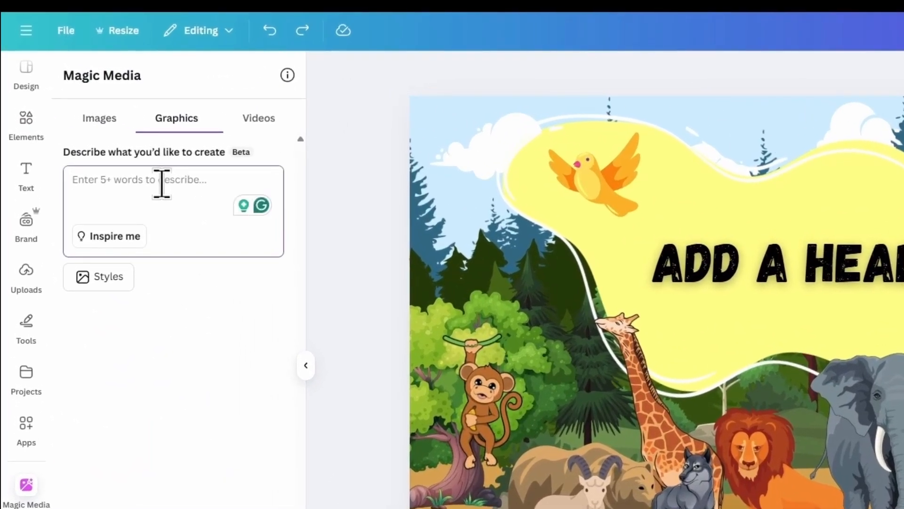
type("red arr")
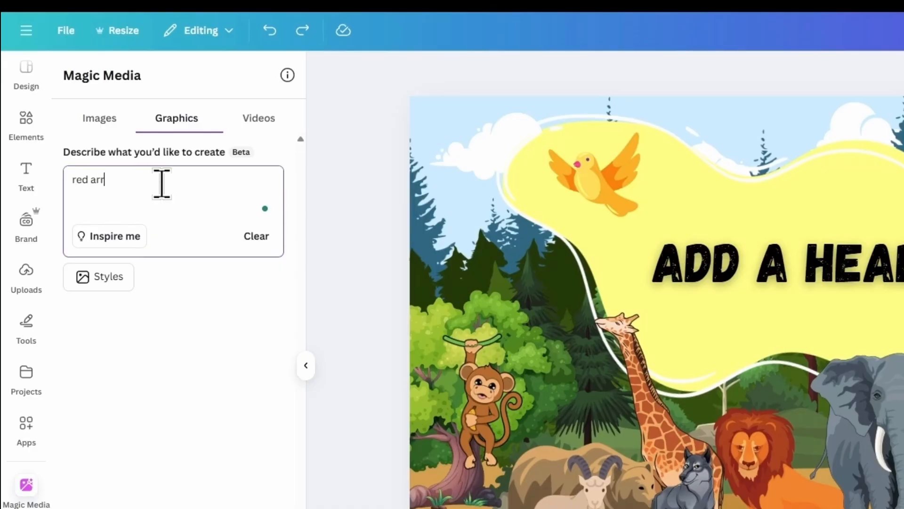
type("ow")
key("Return")
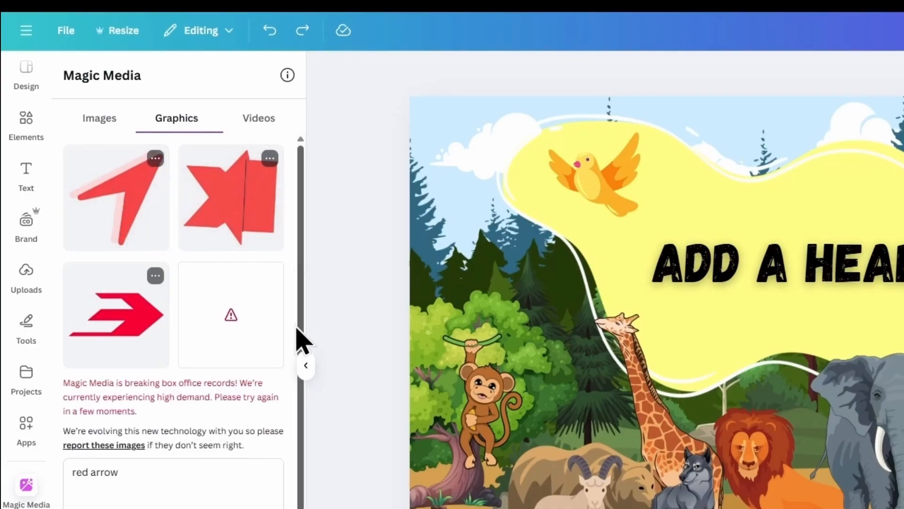
Step: Open the audio library and filter it to the Effects type
scroll(32, 484, "down", 2)
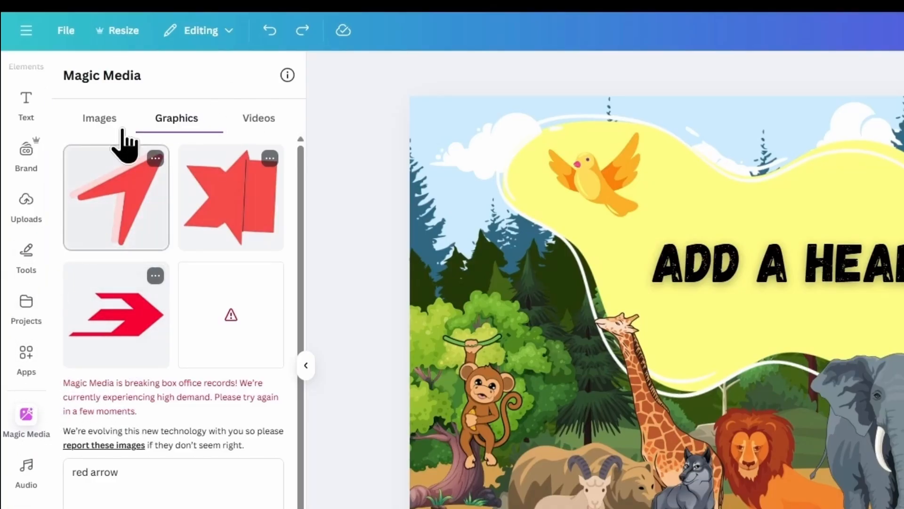
scroll(28, 315, "down", 2)
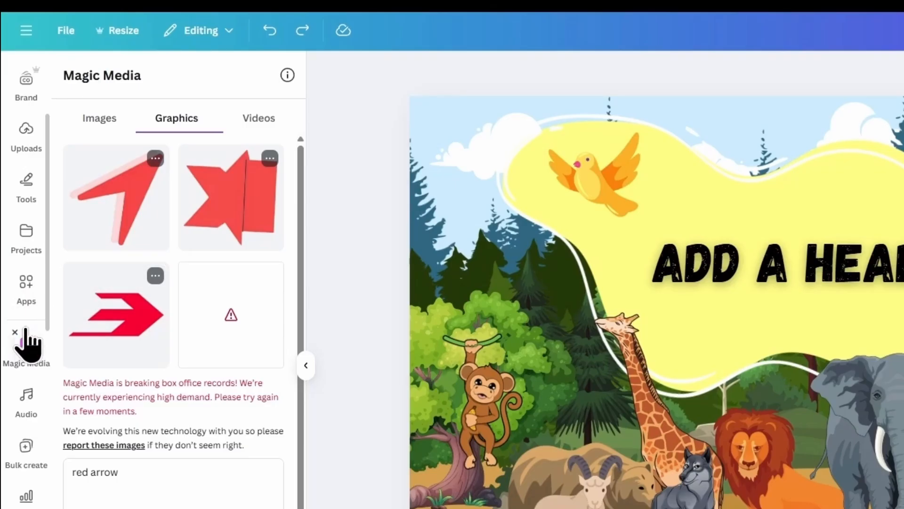
left_click(26, 400)
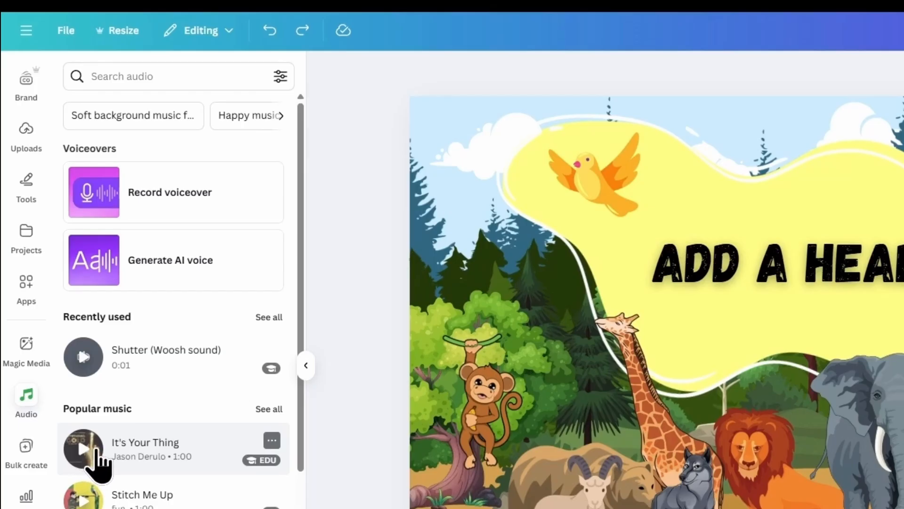
scroll(94, 460, "down", 2)
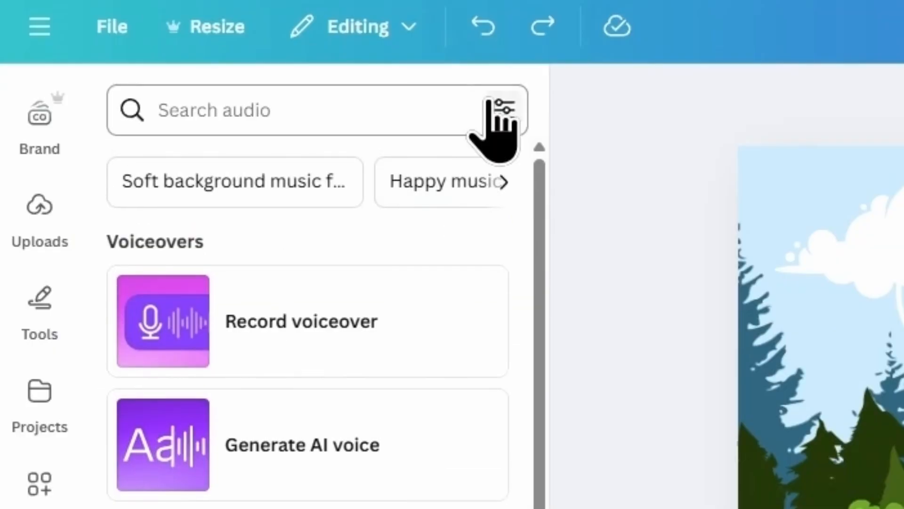
left_click(280, 75)
left_click(188, 311)
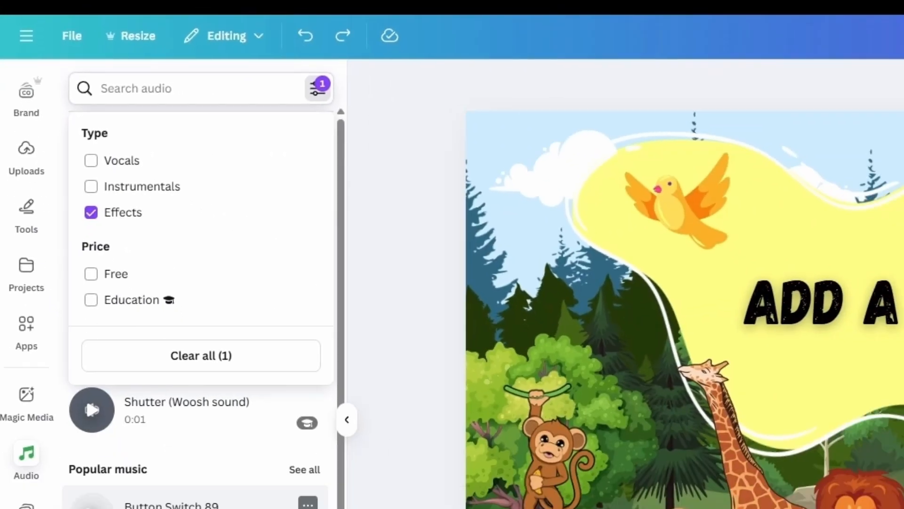
Step: Preview sound effects from the audio library, including Sci Fi Spaceship 1 and Shutter (Woosh sound)
left_click(54, 319)
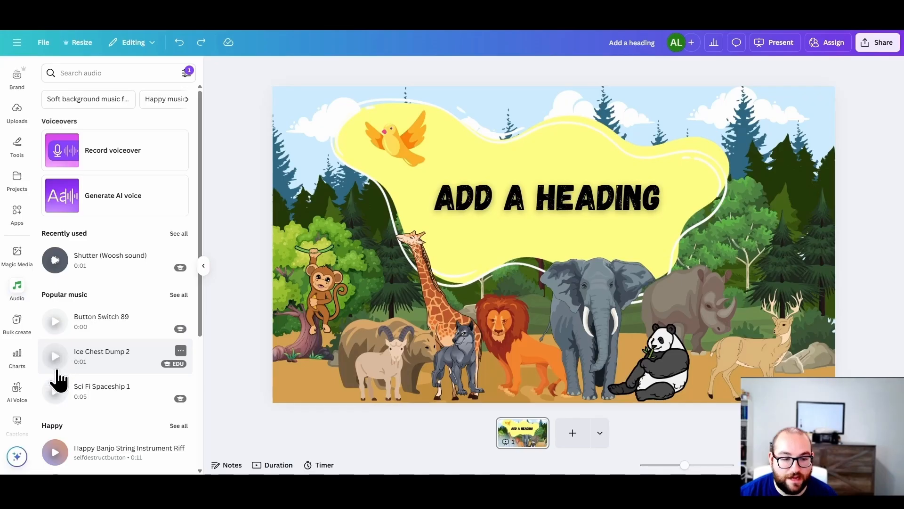
left_click(54, 391)
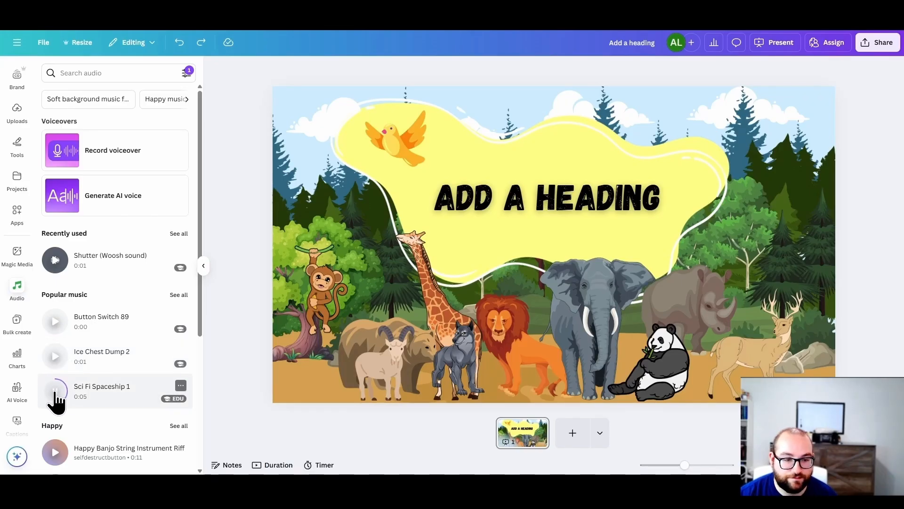
left_click(54, 262)
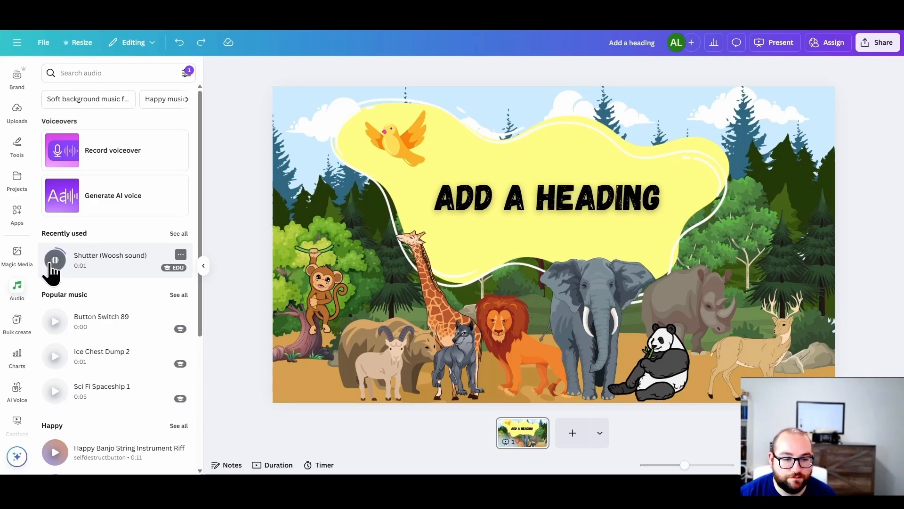
Step: Change the audio filter to Instrumentals only and add the track Push The Pedal (Instrumental) to the slide
left_click(187, 75)
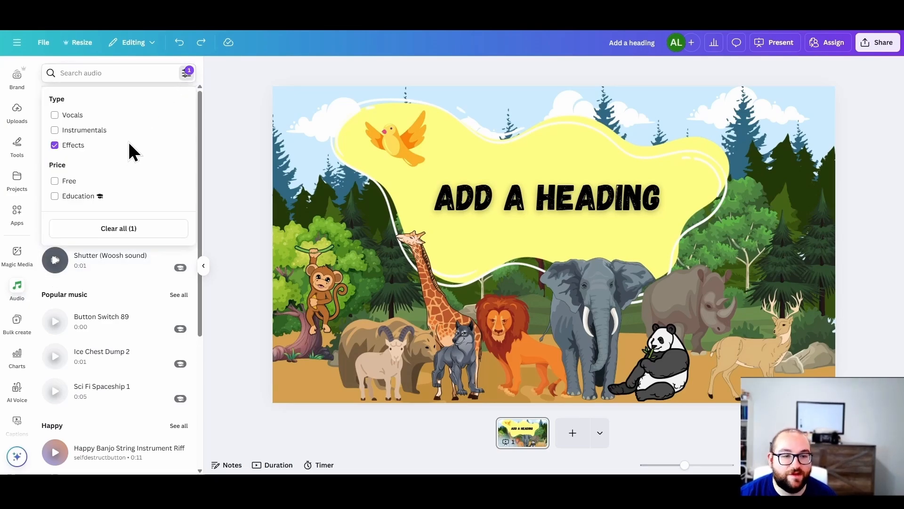
left_click(69, 131)
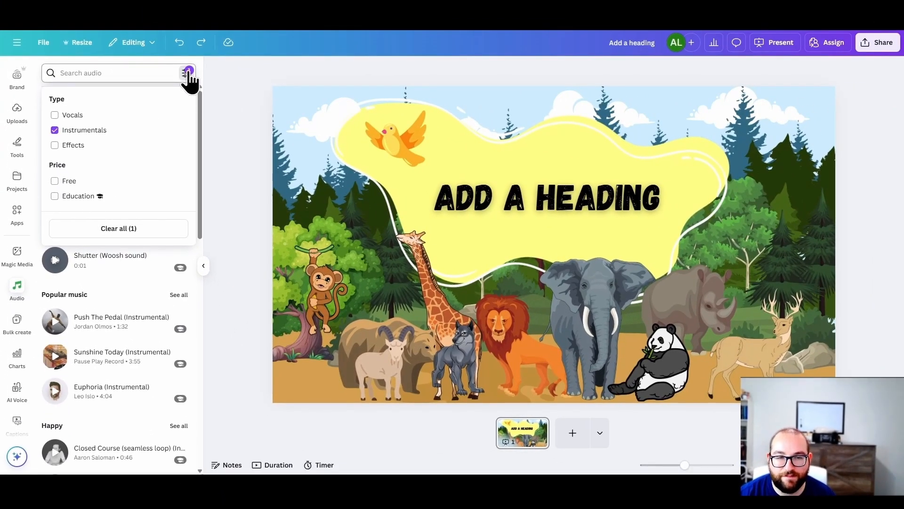
left_click(187, 73)
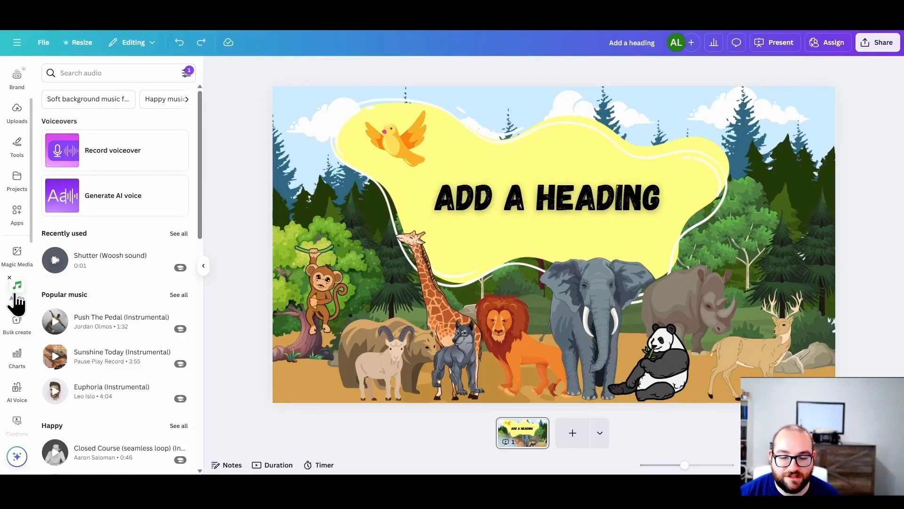
left_click(92, 325)
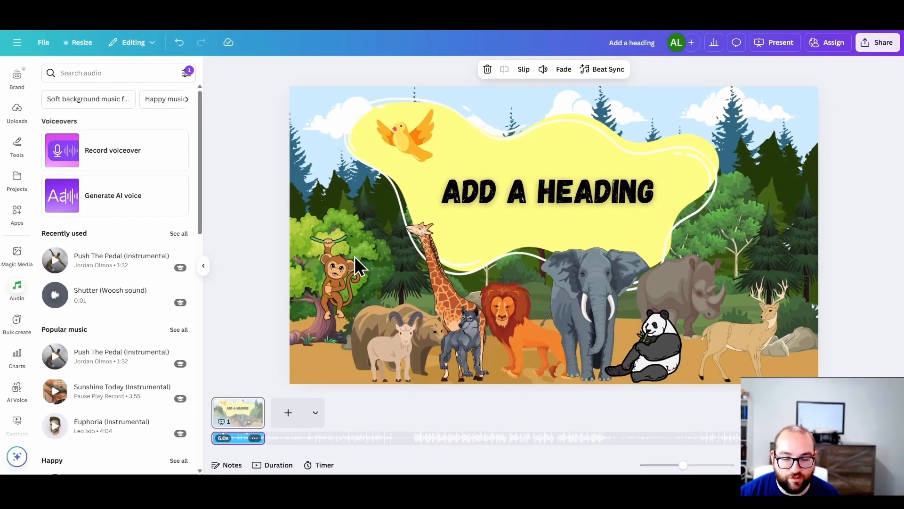
Step: Play the slide with its music in presentation mode, and return to the editor
left_click(787, 46)
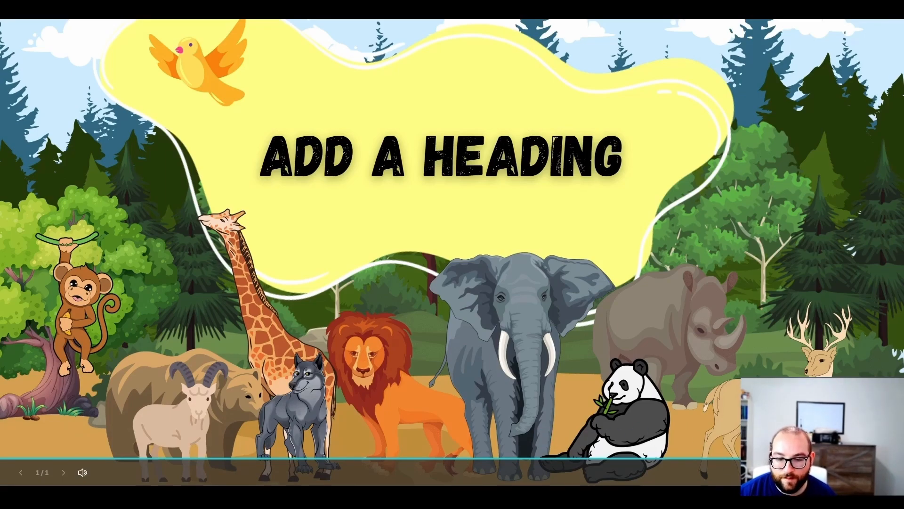
key("Escape")
left_click(523, 438)
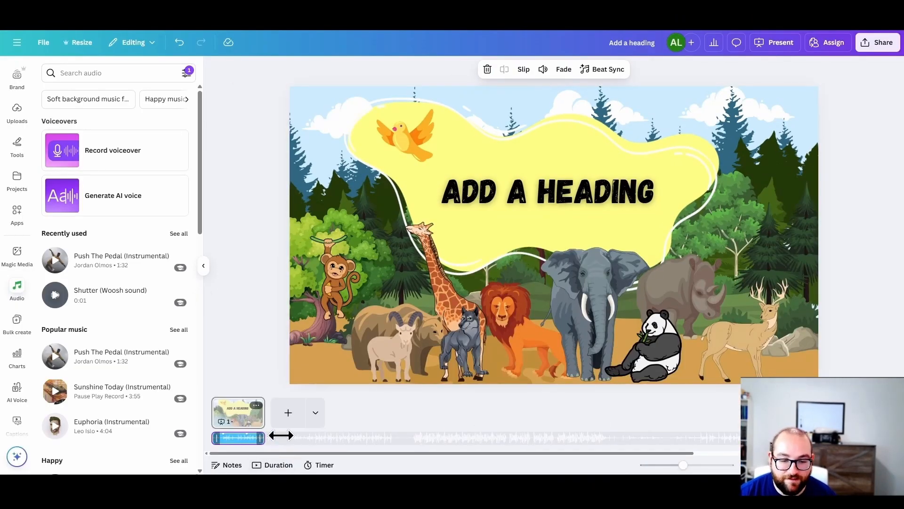
Step: Try to extend the music track in the timeline past the end of page 1
left_click_drag(281, 435, 445, 442)
left_click(454, 443)
left_click(522, 441)
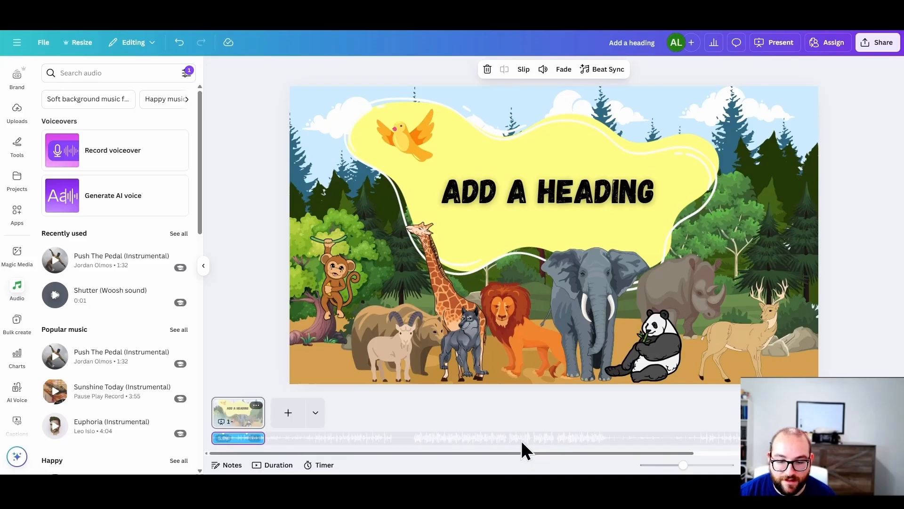
left_click_drag(669, 453, 781, 453)
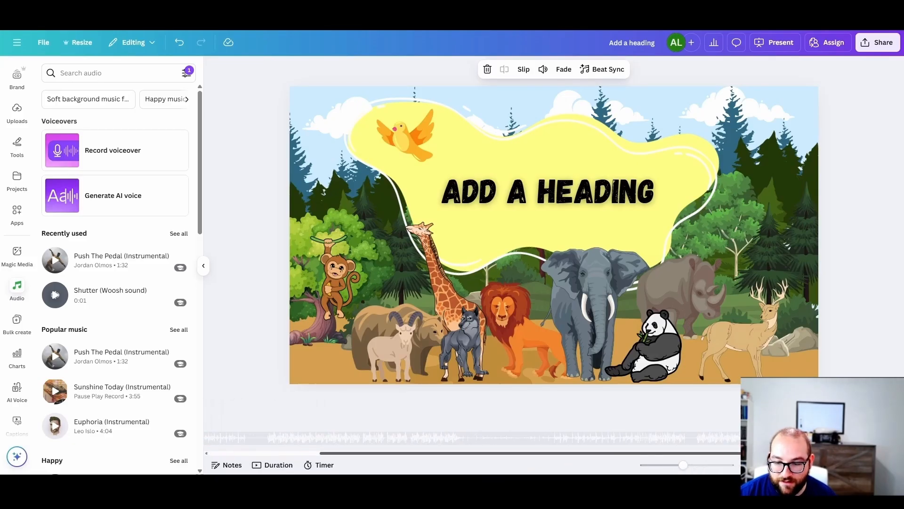
Step: Add a blank second page and set page 1's timing to 13.5 seconds
left_click(283, 419)
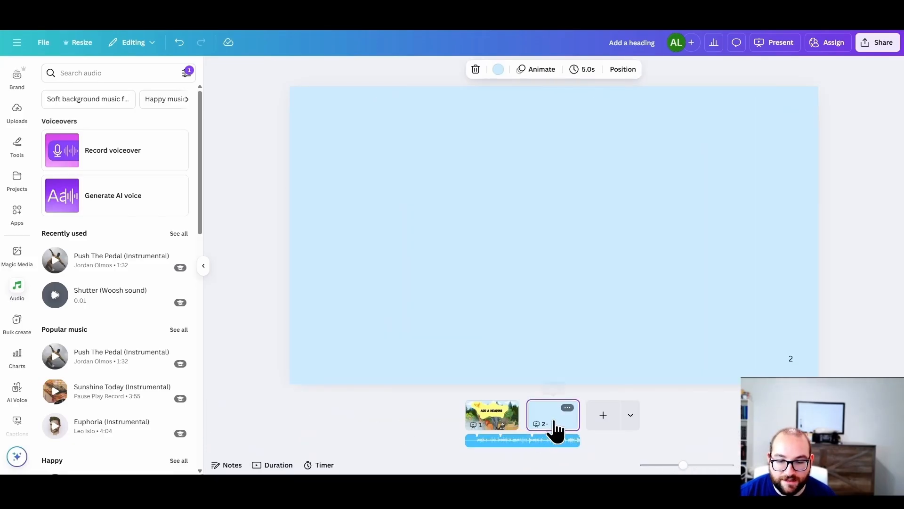
left_click(501, 426)
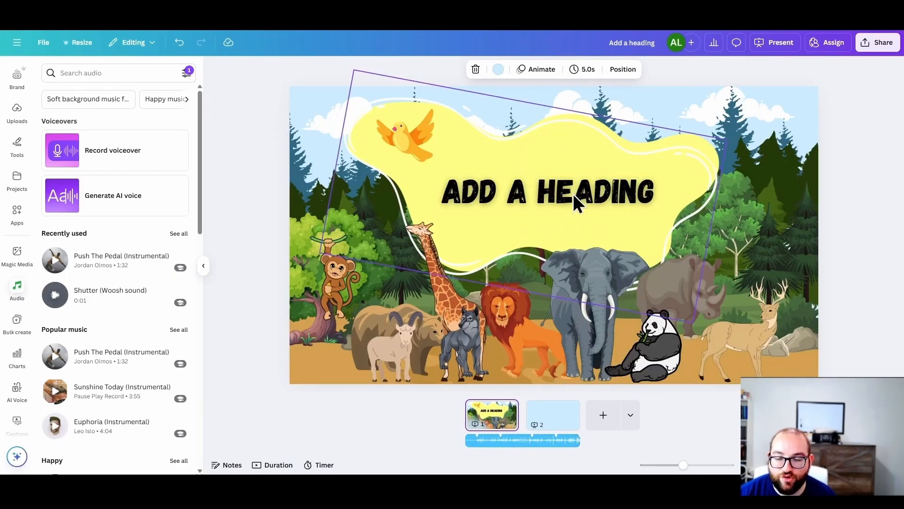
left_click(584, 79)
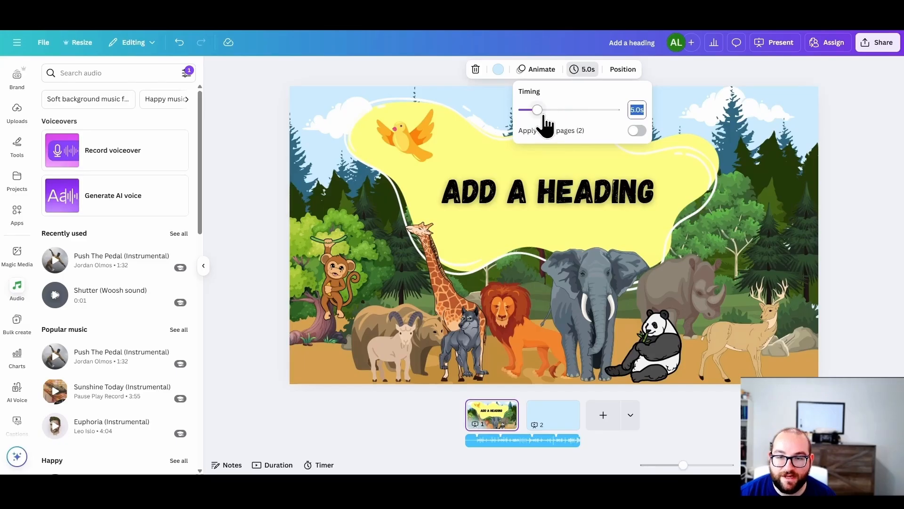
left_click_drag(545, 117, 564, 116)
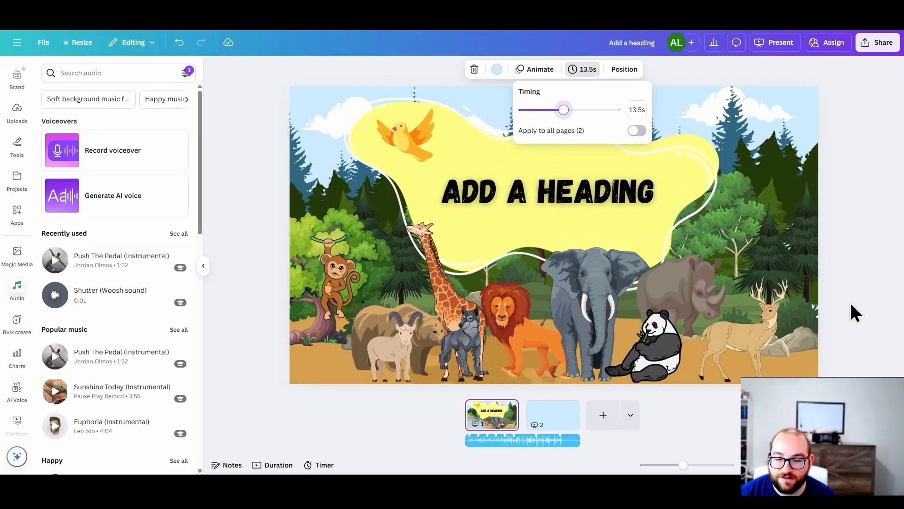
Step: Set the blank second page's timing to 18.5 seconds, and return to page 1 with its music track
left_click(554, 414)
left_click(584, 69)
left_click_drag(568, 118, 579, 119)
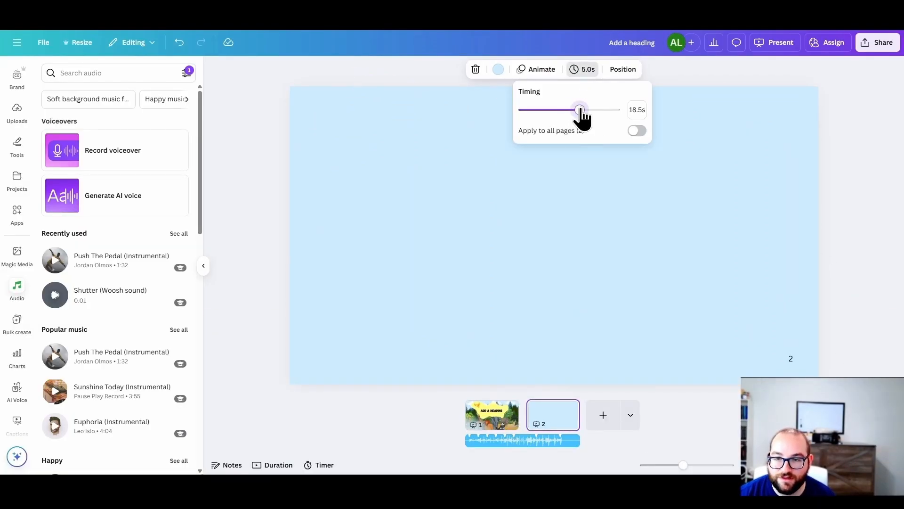
left_click(495, 419)
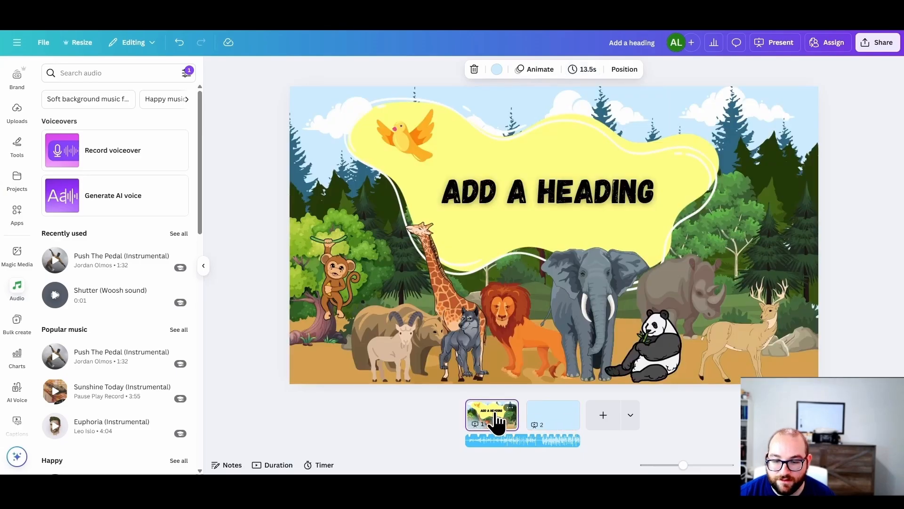
left_click(576, 450)
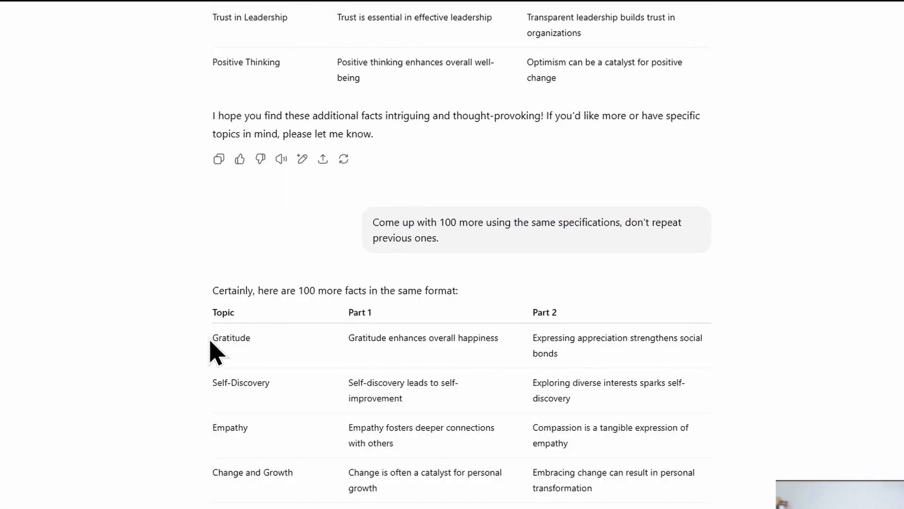
Step: Select and copy the table of 100 more facts, with Topic, Part 1 and Part 2 columns, from the AI chat reply
left_click_drag(212, 312, 573, 448)
scroll(634, 363, "down", 20)
scroll(656, 393, "down", 8)
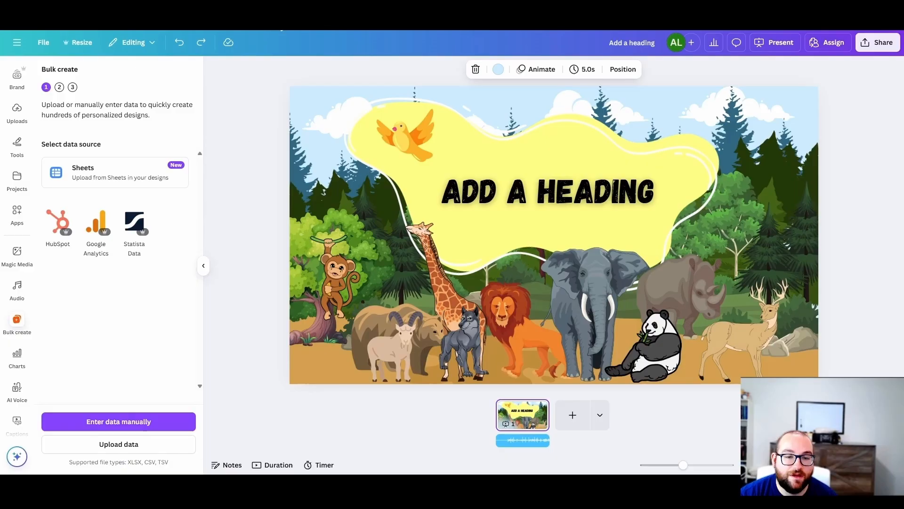
Step: Start manual data entry for Bulk create in the Canva design, and rename the two column headers Topic and Heading 1
left_click(104, 425)
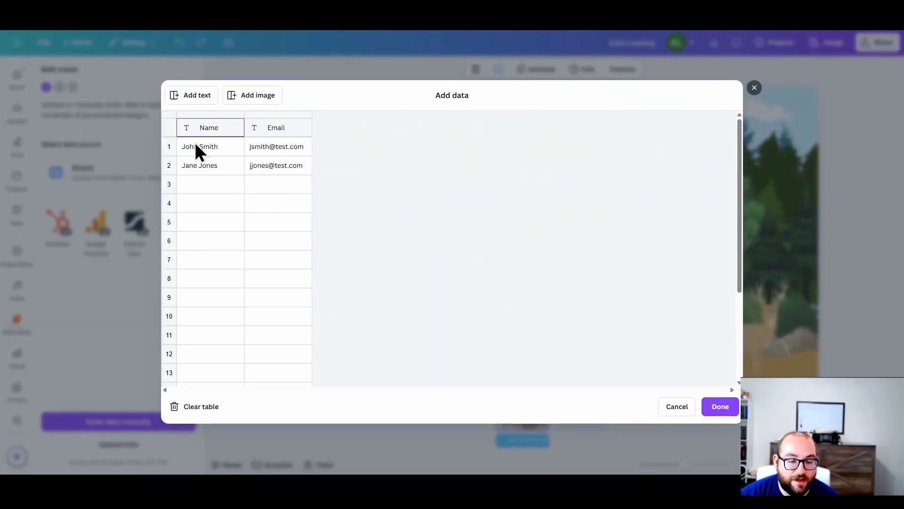
key("BackSpace")
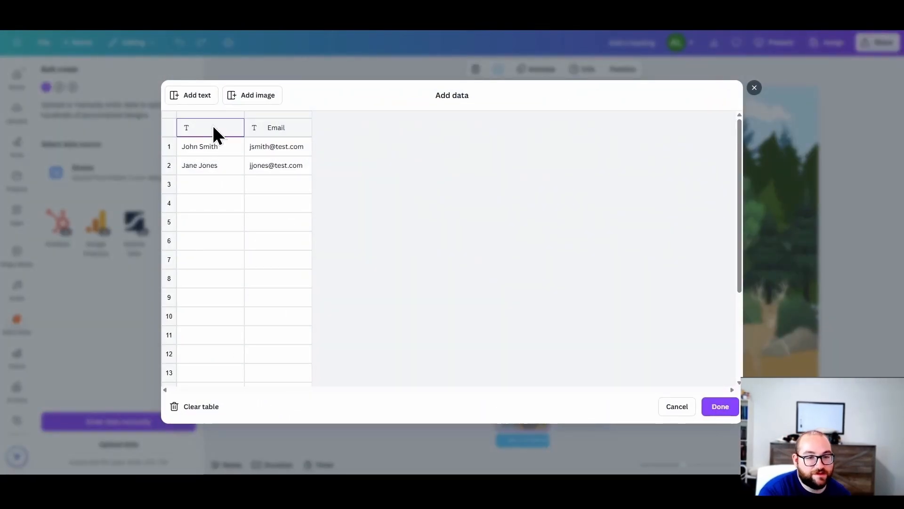
type("Topic")
left_click(278, 126)
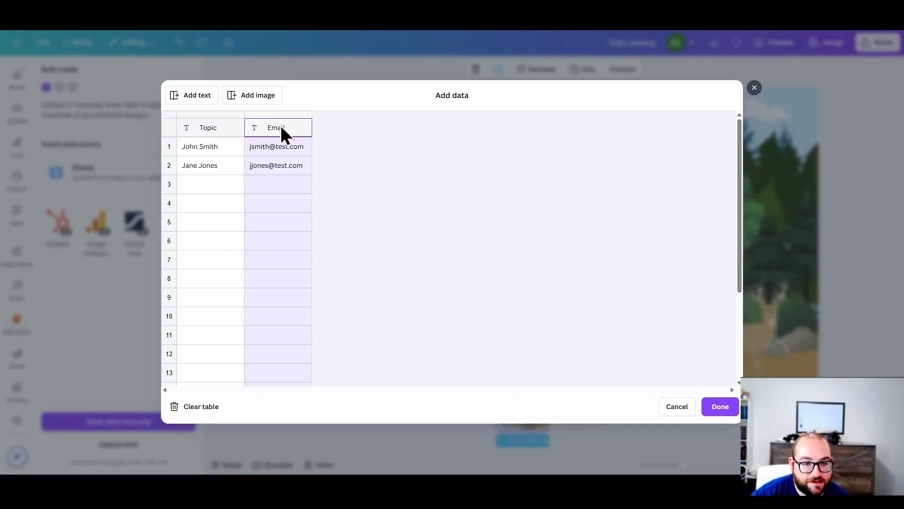
type("Heading 1")
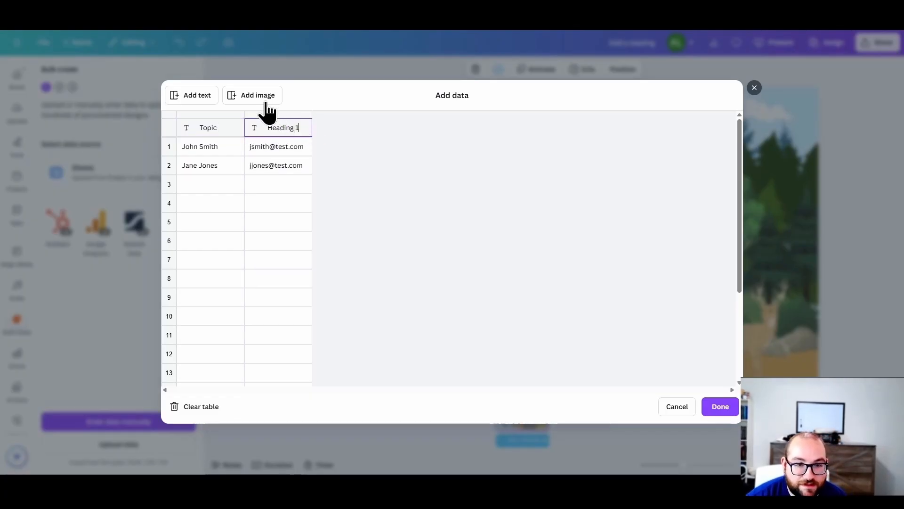
Step: Add a third text column, paste the copied facts table starting at the Topic header, and accept the data
left_click(194, 95)
left_click(208, 130)
key("ctrl+v")
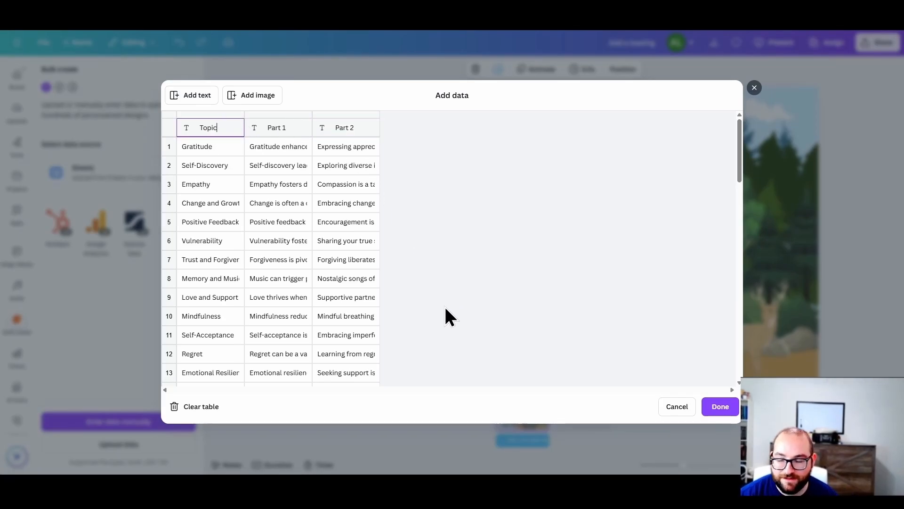
left_click(720, 407)
Step: Add a blank second page and place three text boxes on it reading Topic, 1 and 2
left_click(572, 411)
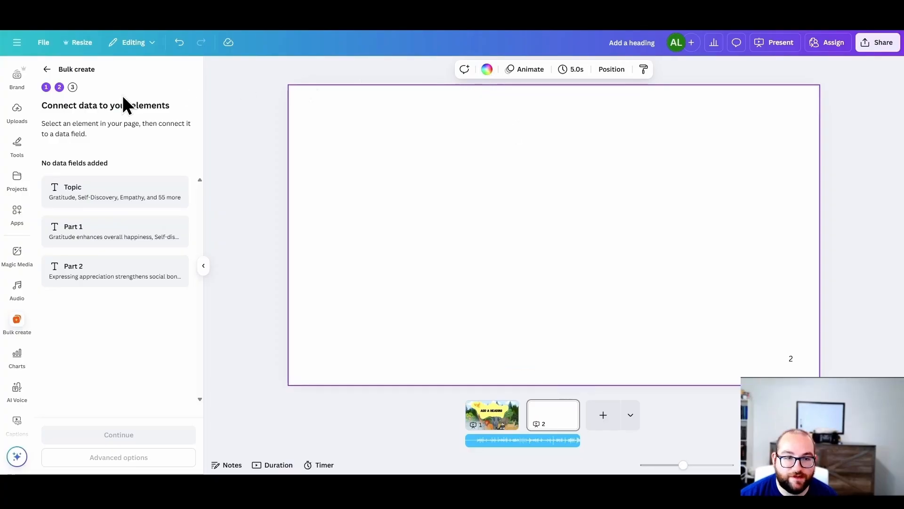
scroll(18, 160, "up", 2)
left_click(17, 155)
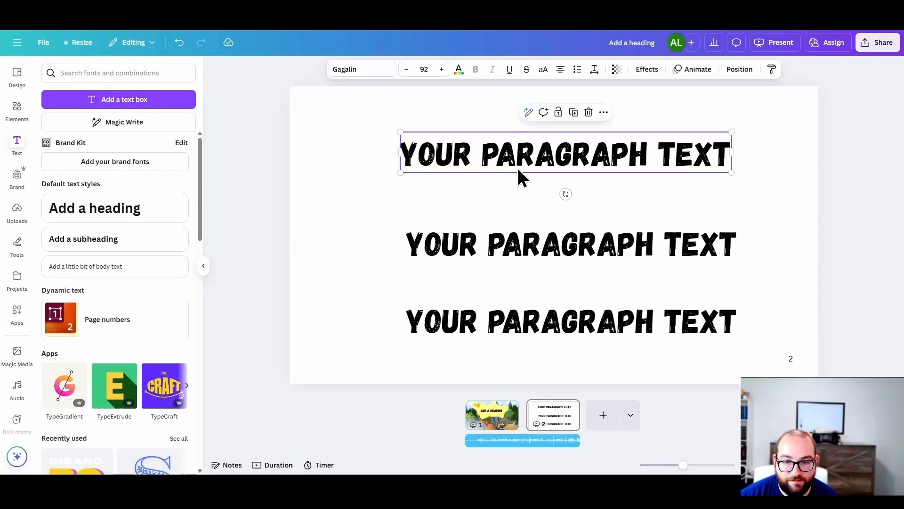
left_click_drag(402, 155, 516, 167)
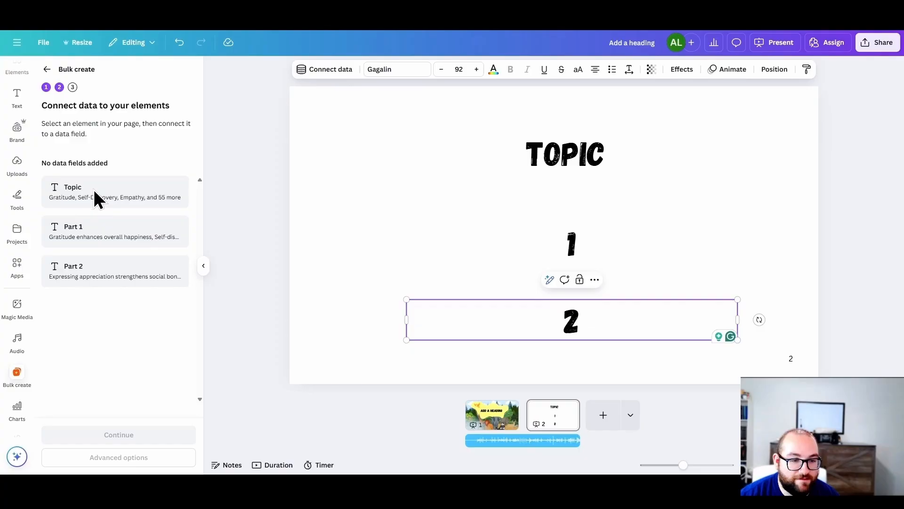
Step: Connect the text boxes Topic, 1 and 2 to the data fields Topic, Part 1 and Part 2 respectively
right_click(585, 154)
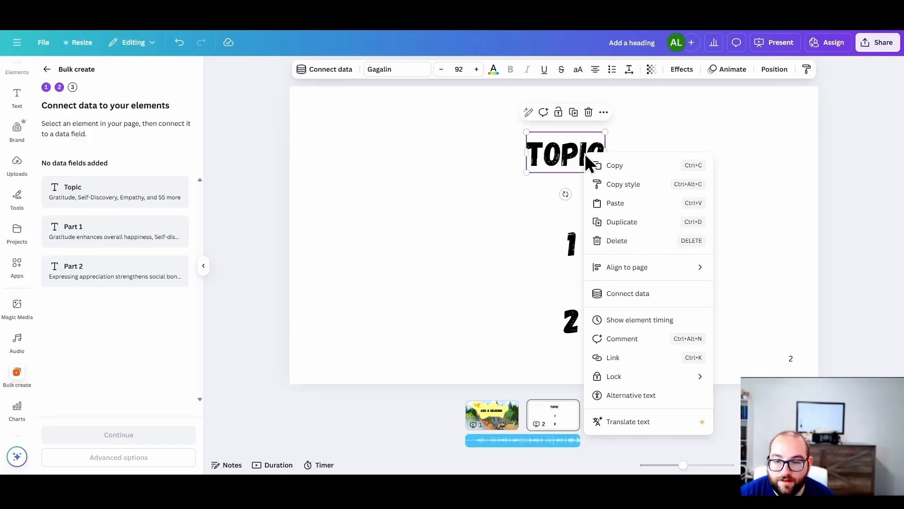
left_click(645, 300)
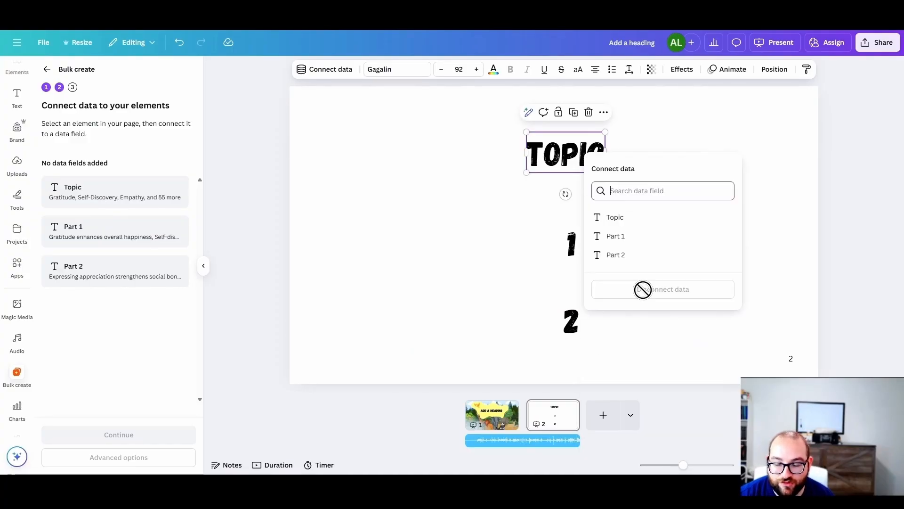
left_click(617, 218)
left_click(567, 247)
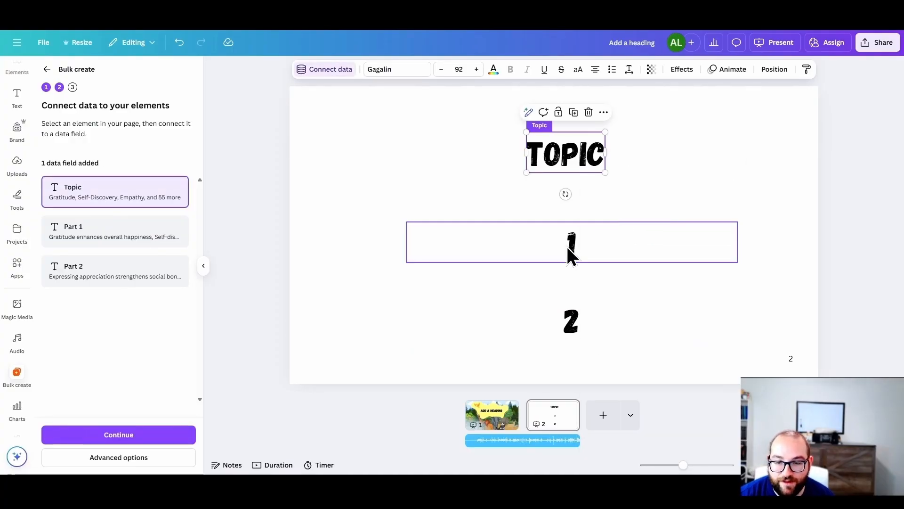
right_click(567, 246)
left_click(623, 330)
left_click(575, 320)
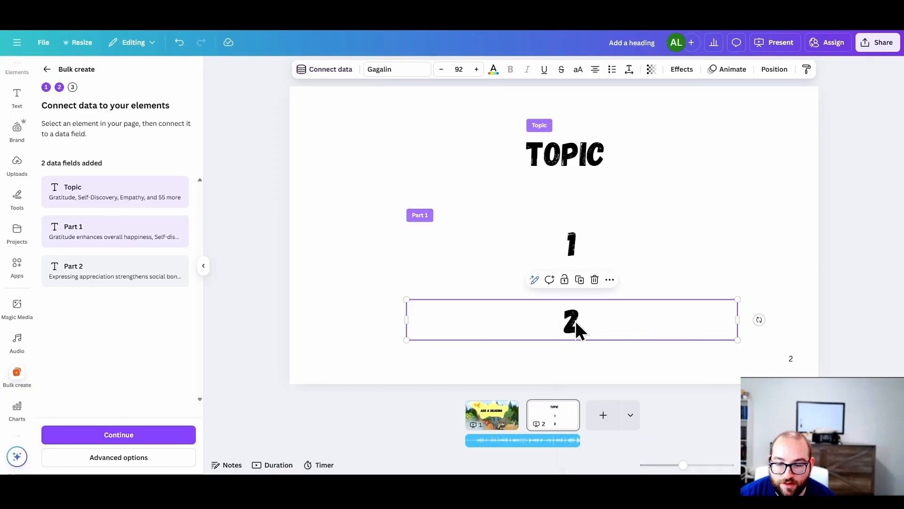
right_click(576, 321)
left_click(619, 329)
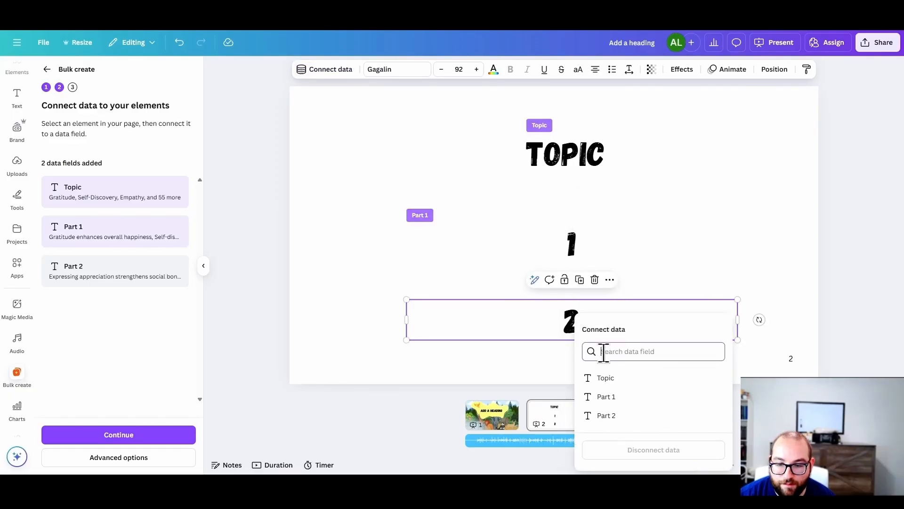
left_click(601, 416)
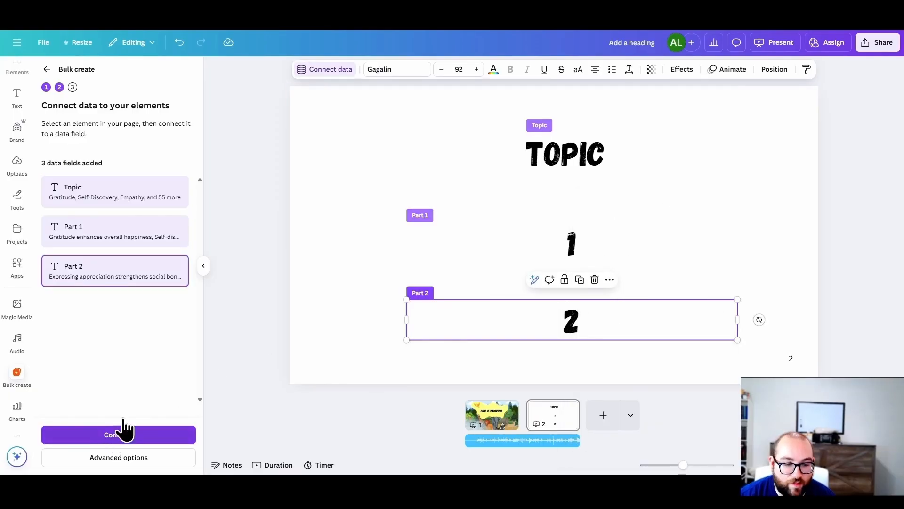
Step: Proceed to applying the data and generate the 58 designs with all rows selected
left_click(133, 443)
scroll(146, 339, "down", 15)
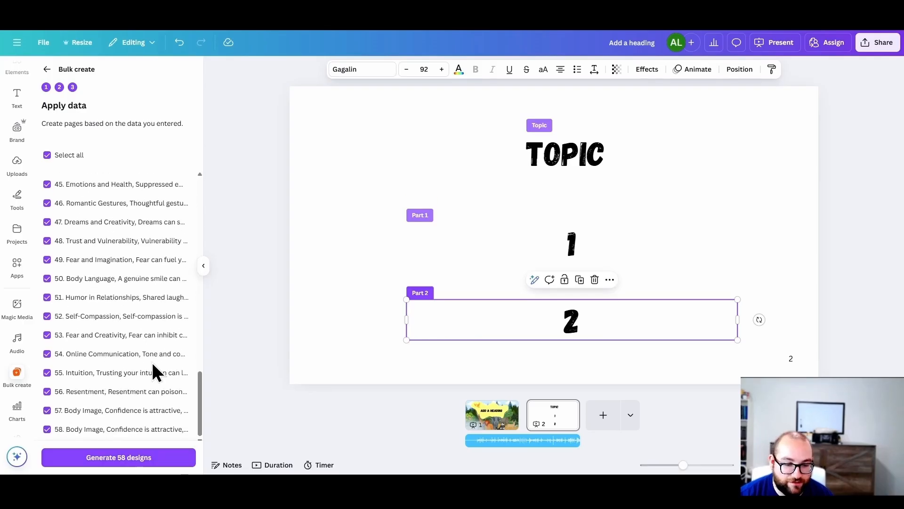
left_click(142, 456)
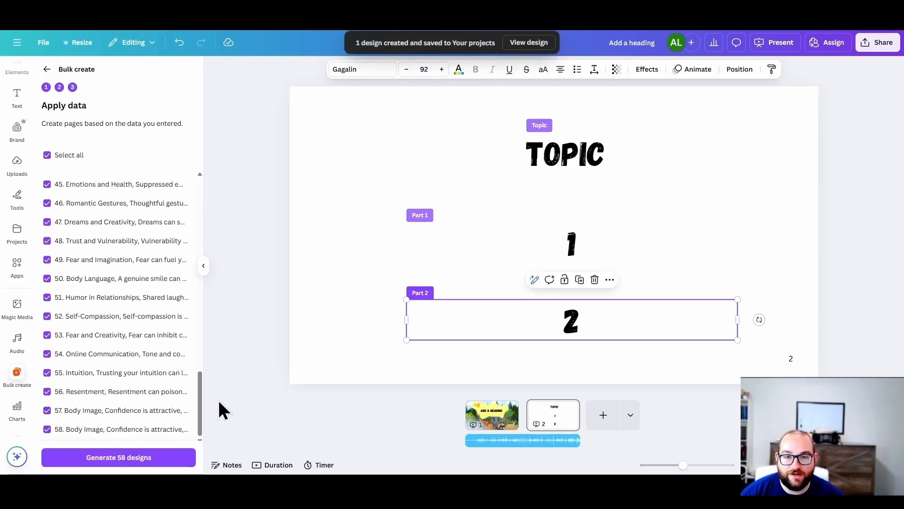
Step: View the generated bulk design's first few pages, and return the original design's Bulk create to the data-connection stage
left_click(527, 43)
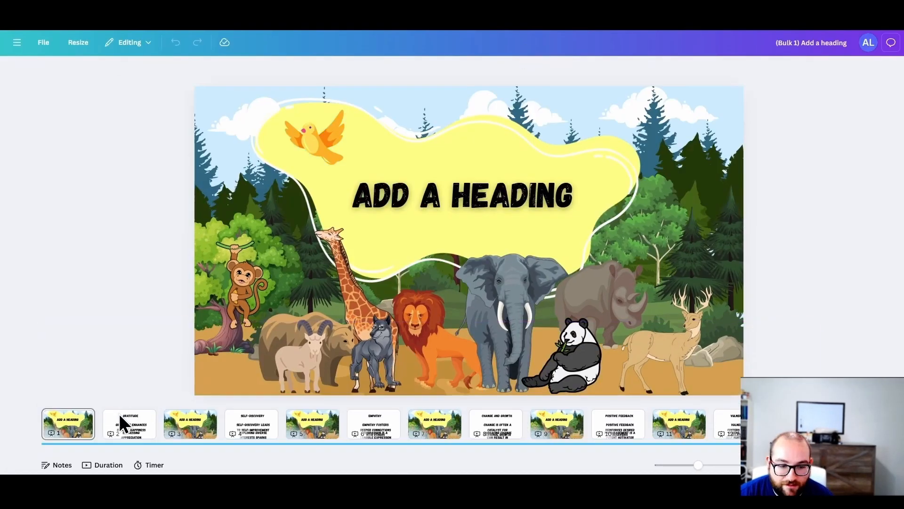
left_click(126, 422)
left_click(203, 426)
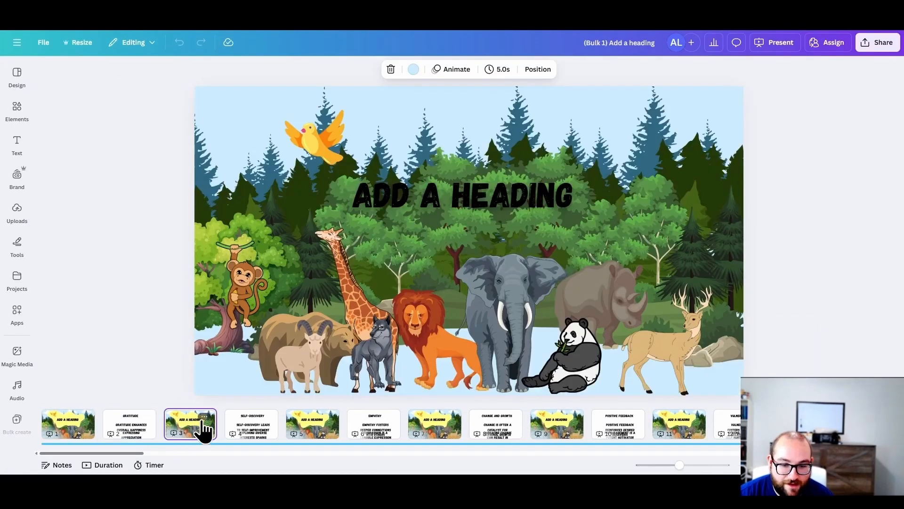
scroll(458, 342, "down", 10)
left_click(240, 426)
left_click(127, 426)
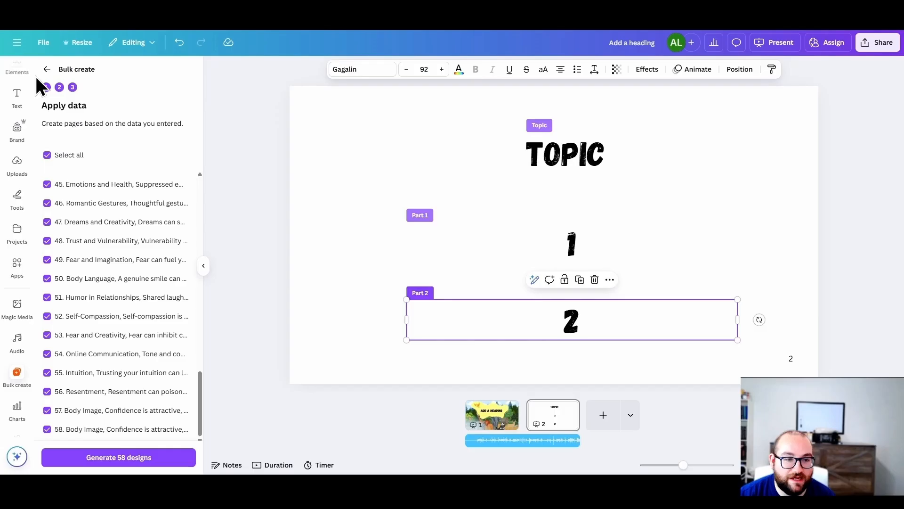
left_click(46, 69)
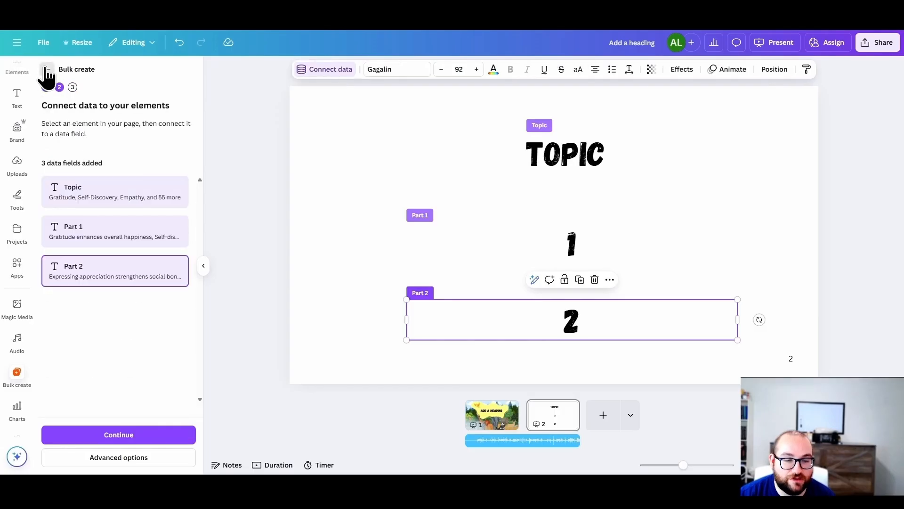
Step: Start manual data entry for Bulk create in the Student Name certificate design, and delete the Email column
scroll(17, 384, "down", 2)
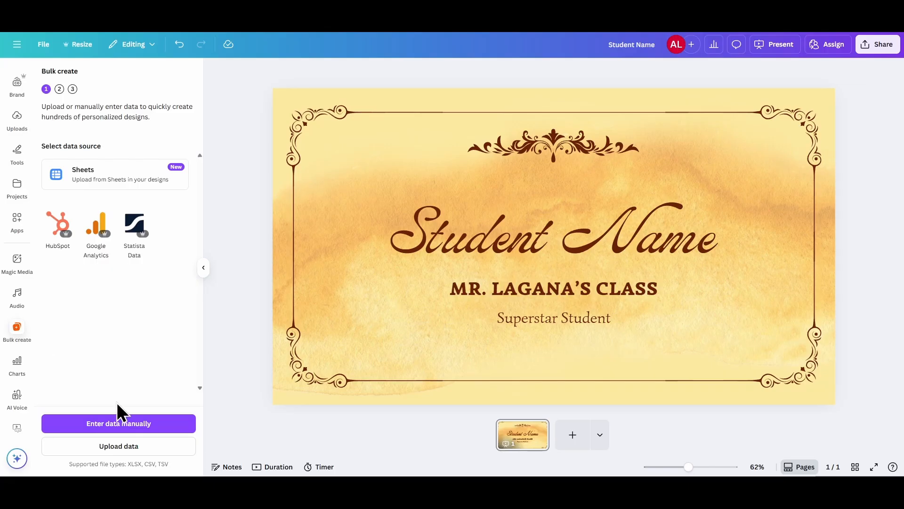
left_click(130, 424)
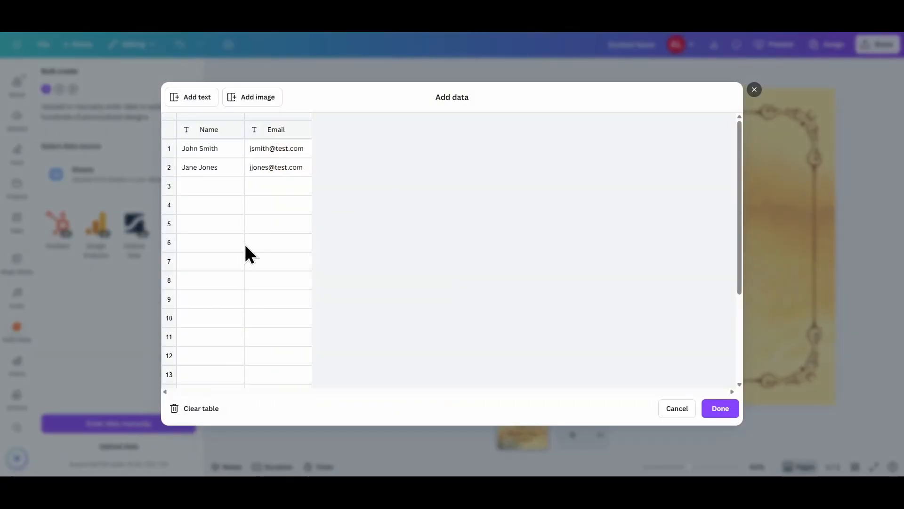
left_click(268, 132)
right_click(268, 132)
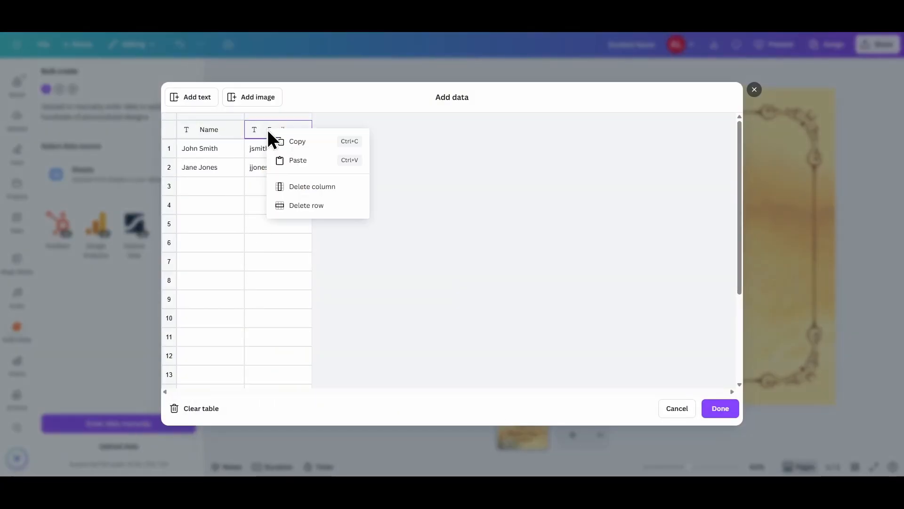
left_click(310, 187)
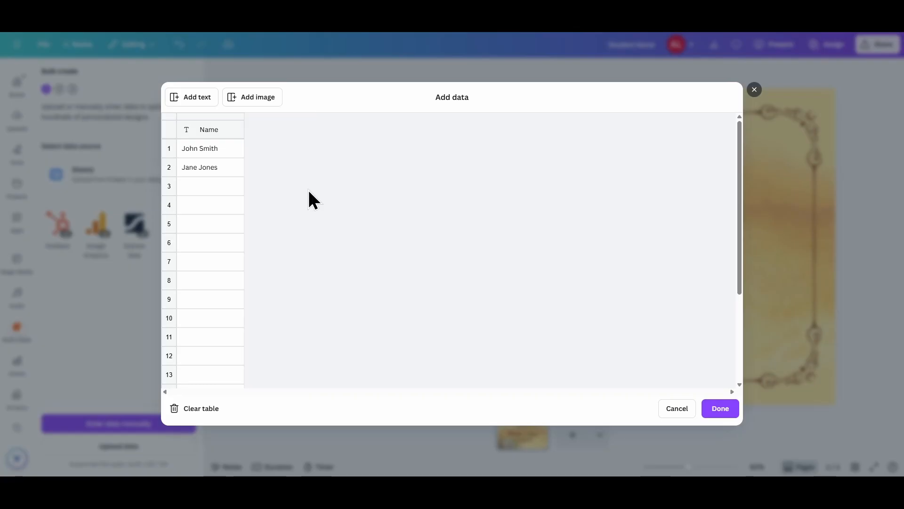
Step: Replace the sample entries in rows 1 and 2 of the Name column with two students' first names
left_click(210, 148)
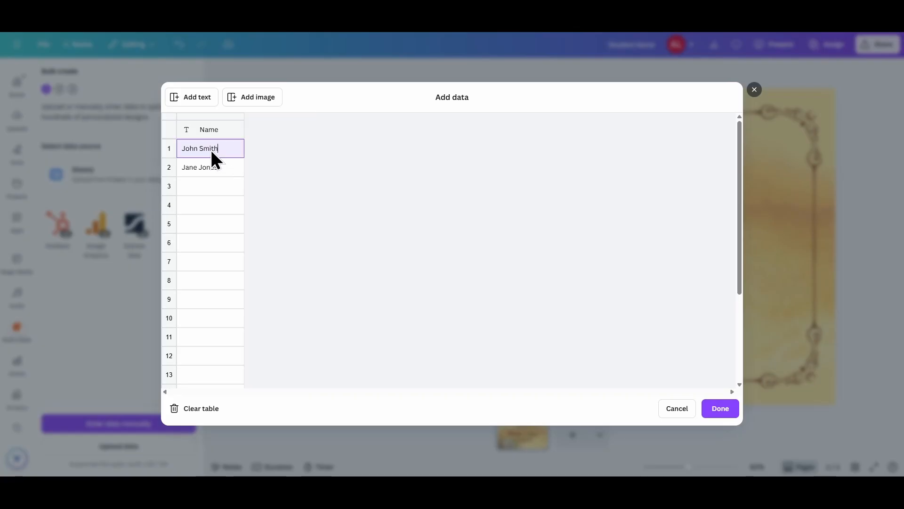
key("ctrl+a")
type("Joey")
left_click(214, 168)
type("Luke")
key("Return")
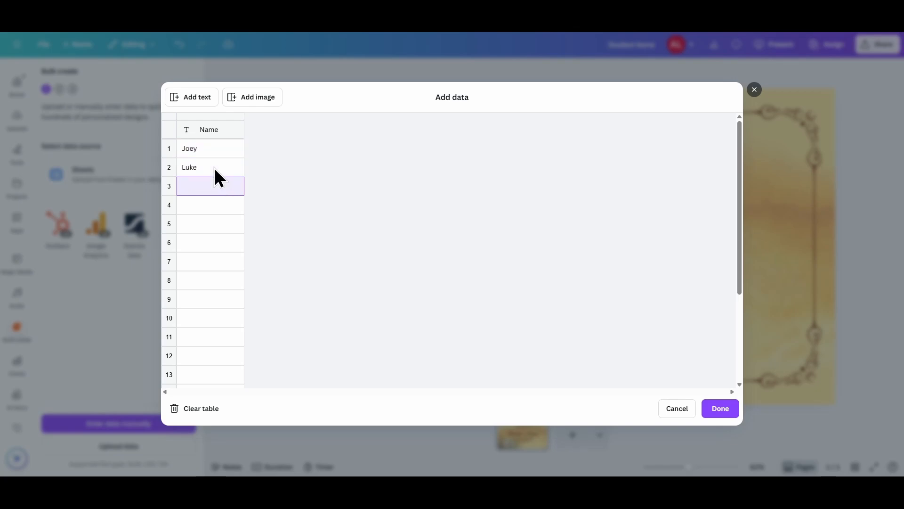
Step: Fill rows 3 to 5 of the Name column with three more students' first names
type("Bail")
key("BackSpace")
key("BackSpace")
key("BackSpace")
key("BackSpace")
type("Andy")
key("Return")
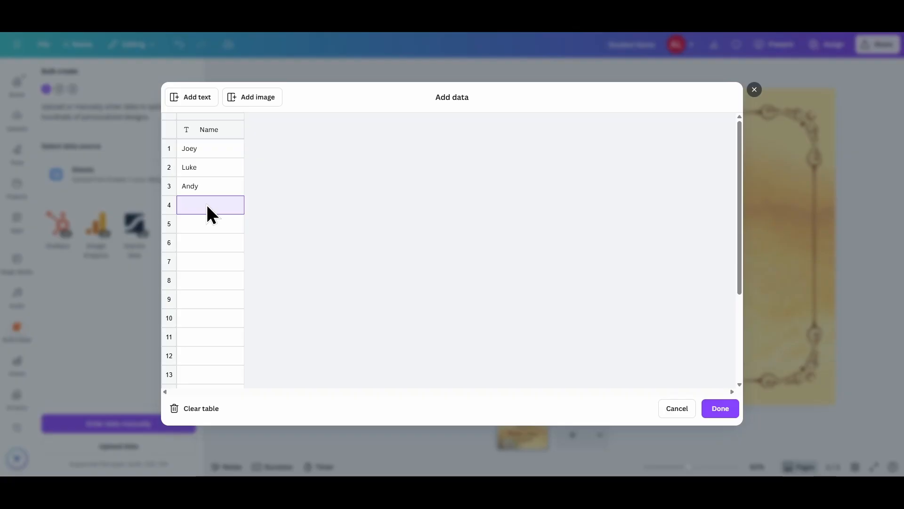
type("Stanley")
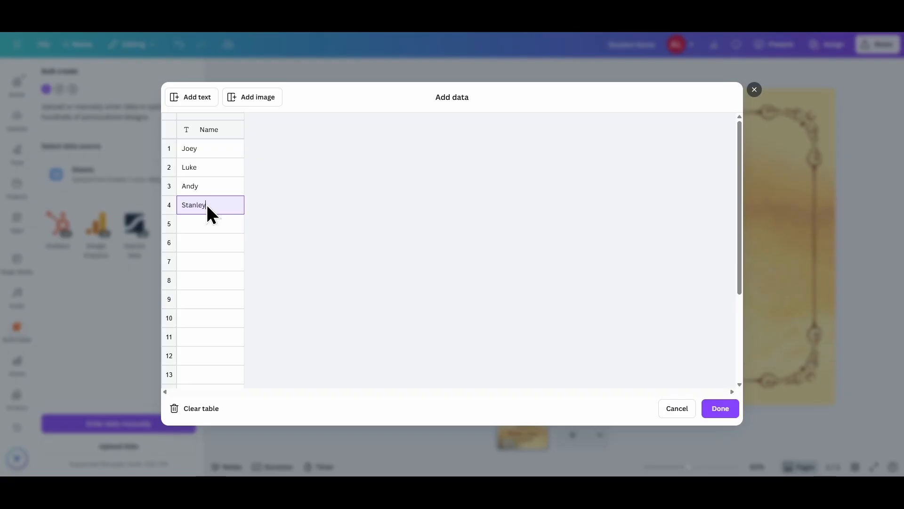
key("Return")
type("Patty")
key("Return")
Step: Fill rows 6 to 8 of the Name column with three more students' first names
type("C")
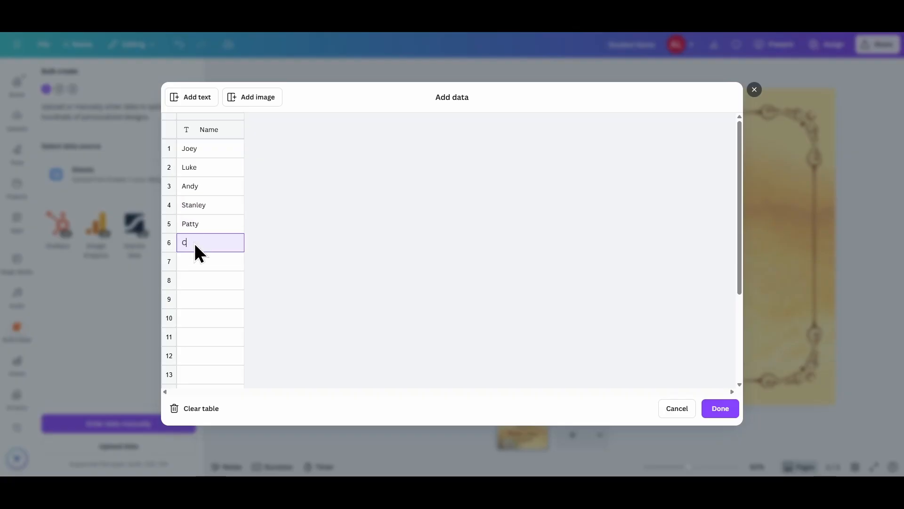
type("arol")
key("Return")
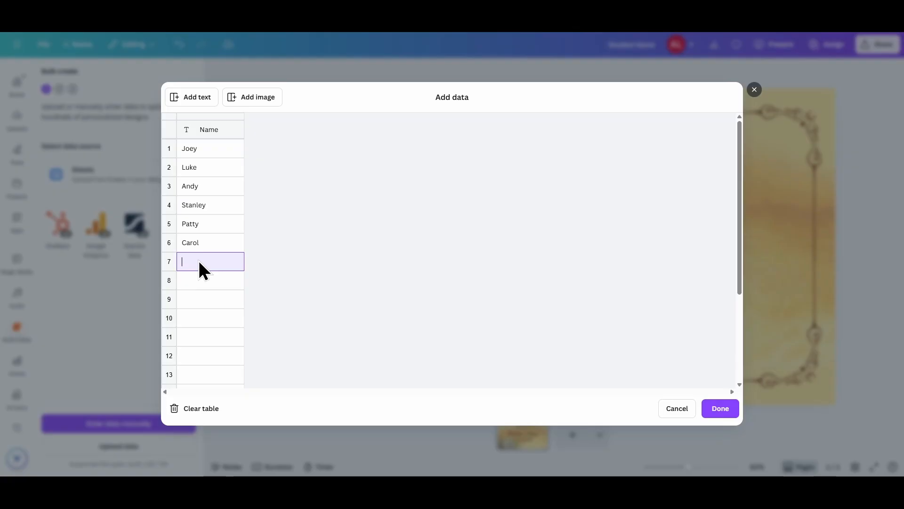
type("James")
left_click(203, 280)
type("Sally")
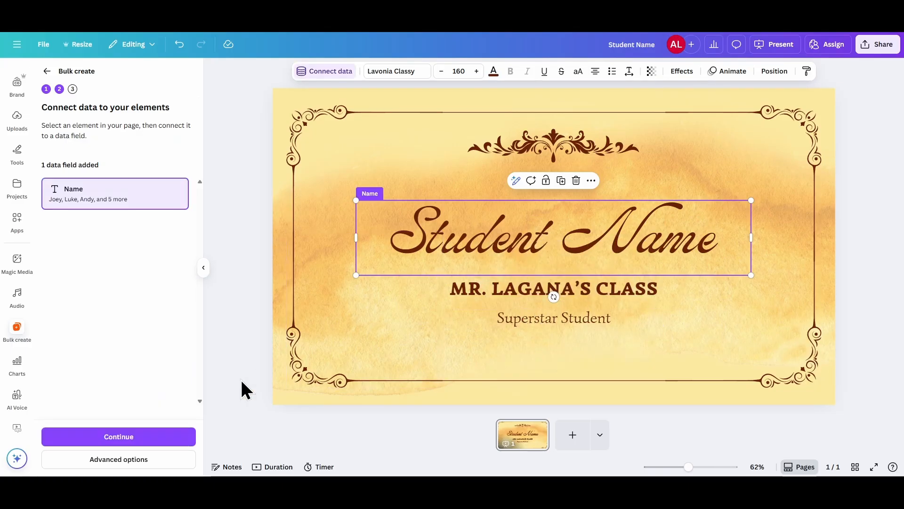
Step: Finish the data entry, generate the 8 certificate designs with all rows selected, and open the resulting design
left_click(176, 431)
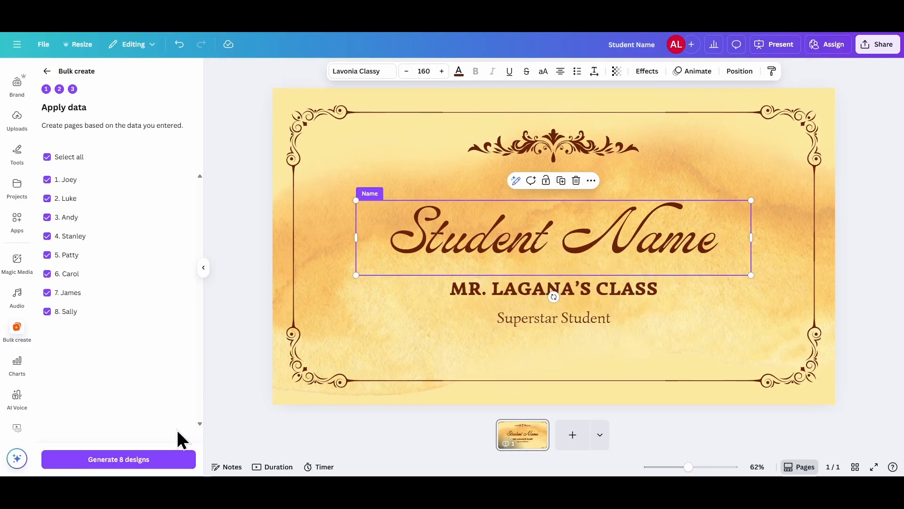
left_click(157, 453)
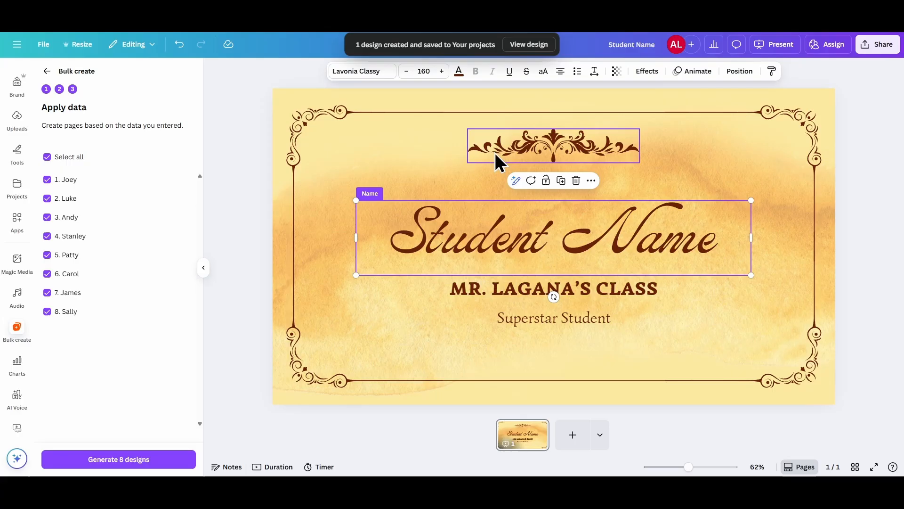
left_click(530, 44)
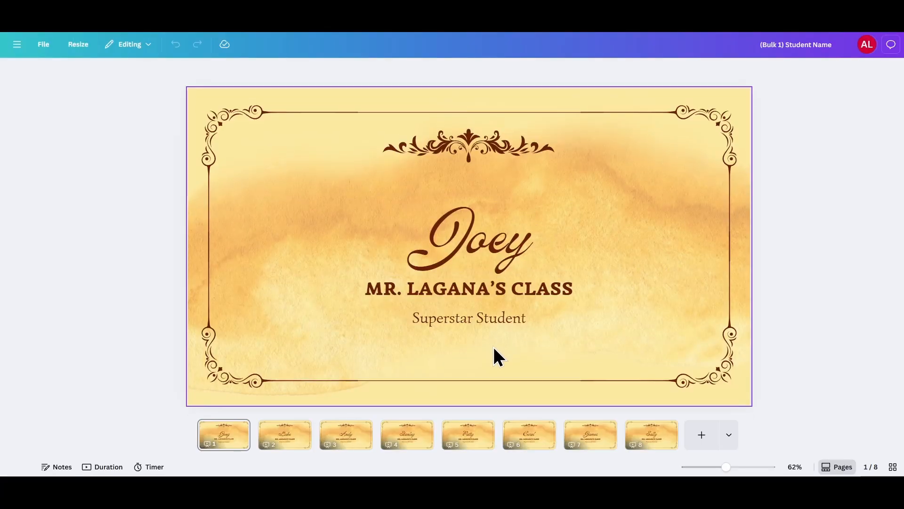
Step: View pages 2 to 8 of the generated certificate design to check each student's name
left_click(303, 435)
left_click(348, 434)
left_click(390, 439)
left_click(460, 438)
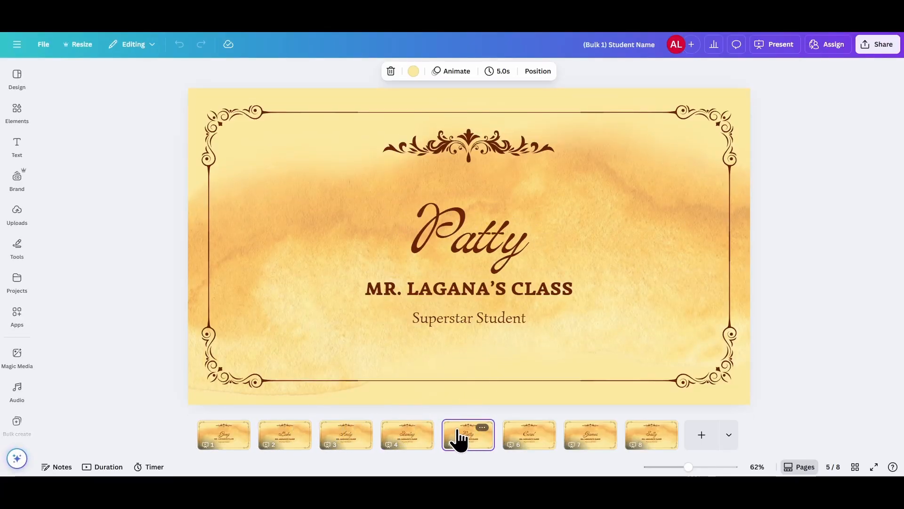
left_click(528, 438)
left_click(587, 438)
left_click(647, 438)
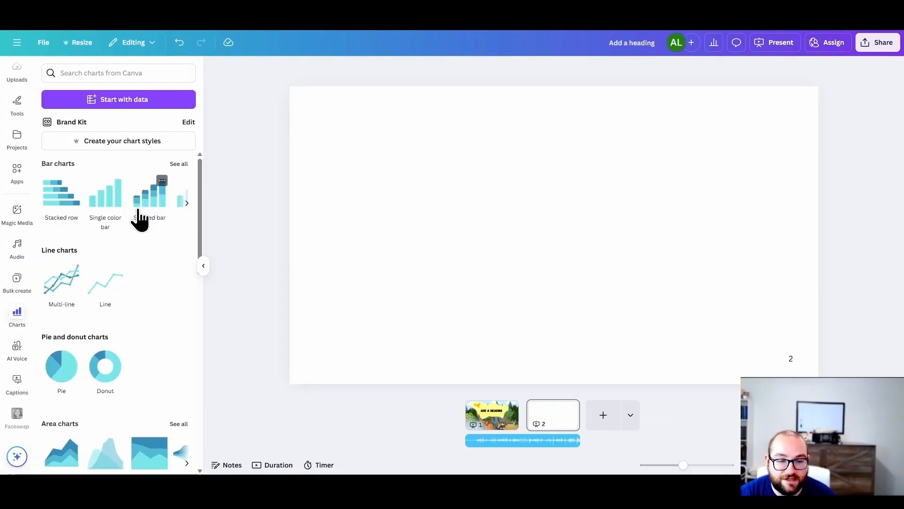
Step: Insert a stacked bar chart and a pie chart on page 2 of the Add a heading design
left_click(140, 219)
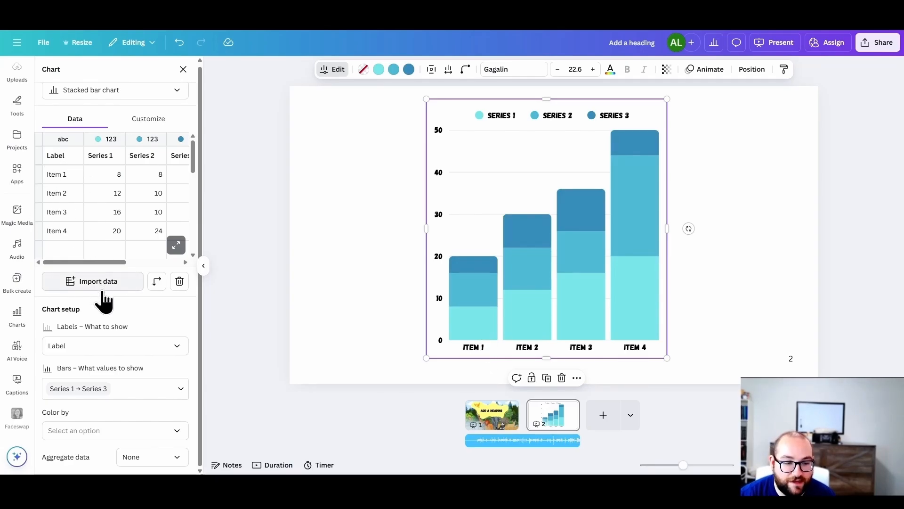
left_click(17, 316)
left_click(61, 365)
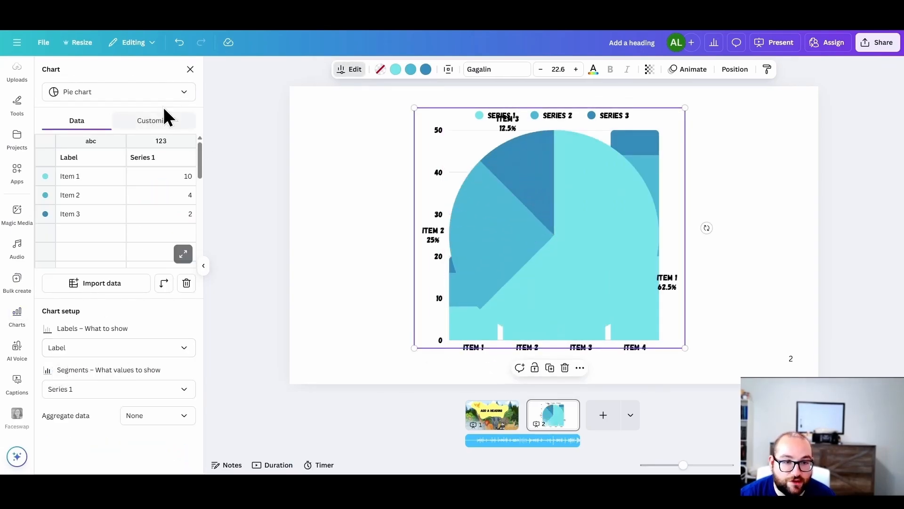
left_click(190, 69)
Step: Add a pictogram from the infographics charts to page 2, try its banknote icon, and return to the chart list
scroll(176, 299, "down", 8)
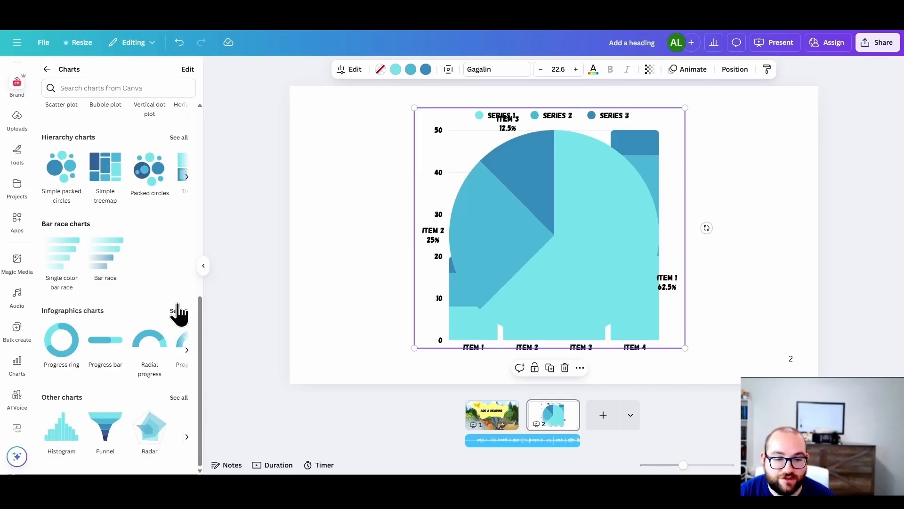
left_click(178, 312)
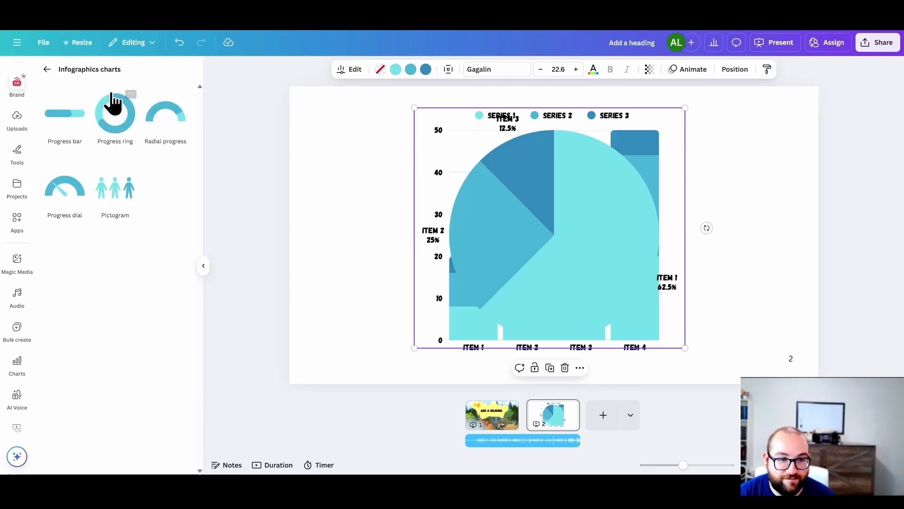
left_click(121, 203)
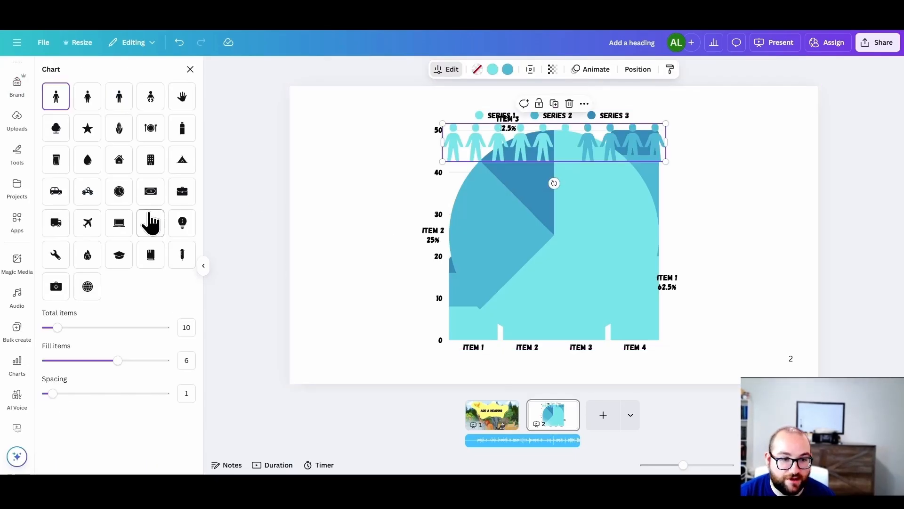
left_click(151, 191)
left_click(47, 69)
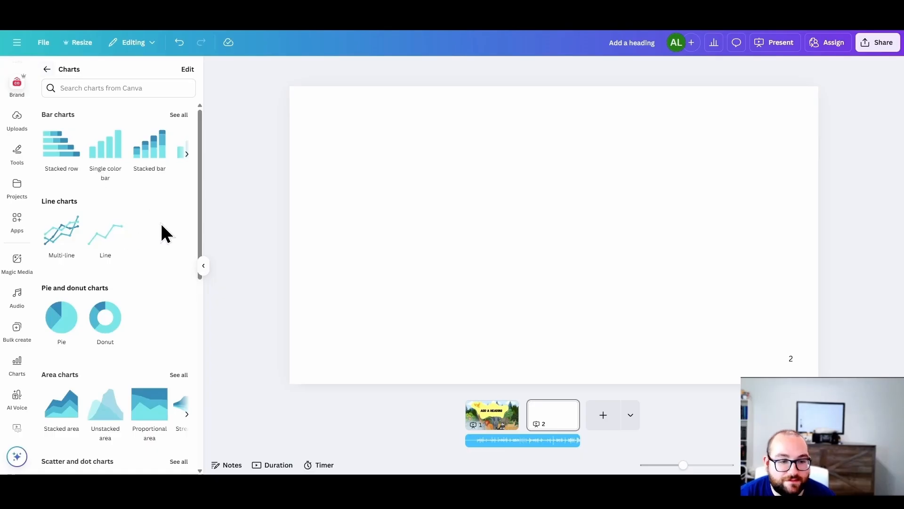
Step: Insert a line chart on page 2 and replace its first item label with 1;00
left_click(105, 234)
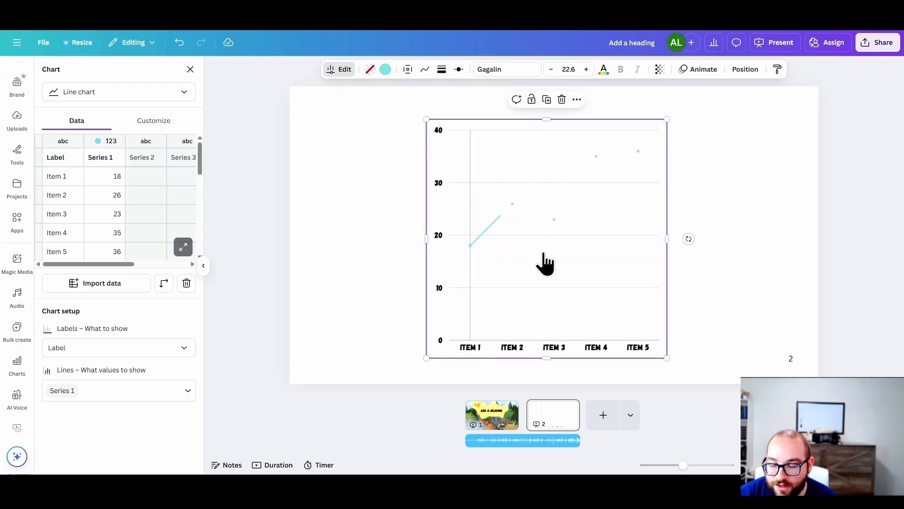
left_click(66, 177)
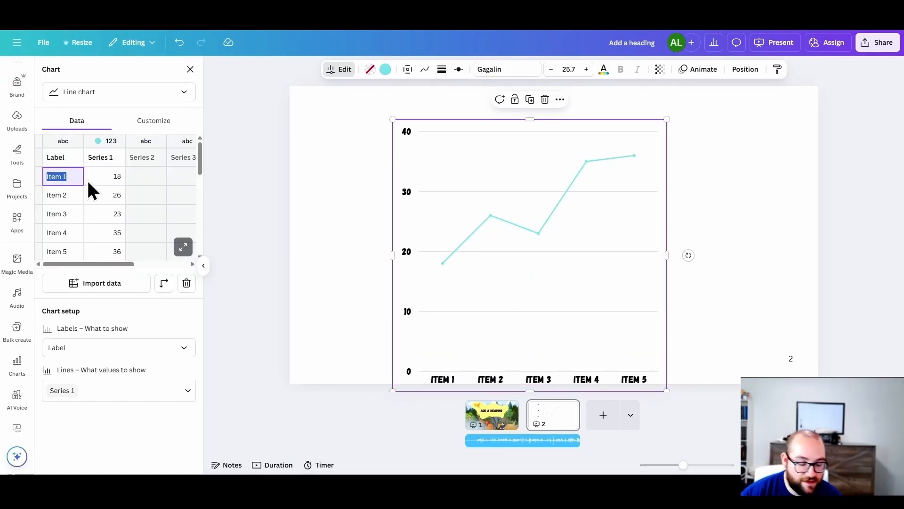
type("1;00")
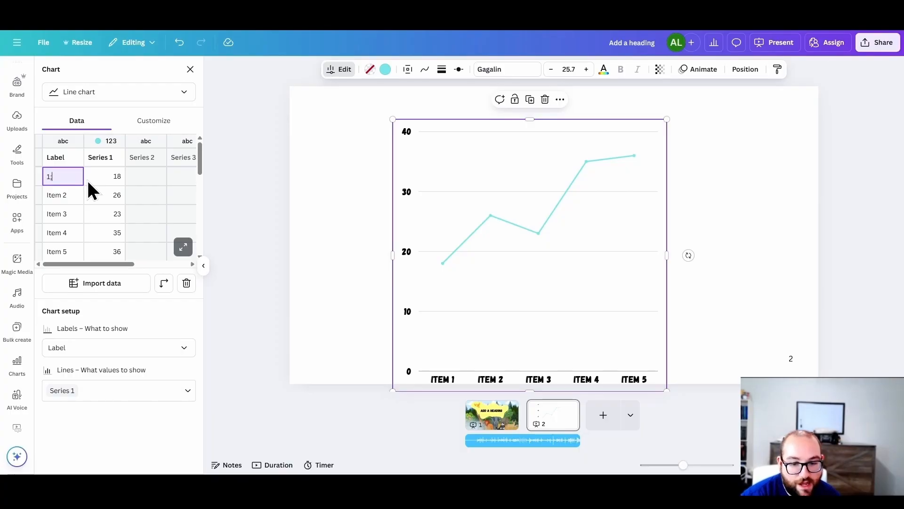
key("Tab")
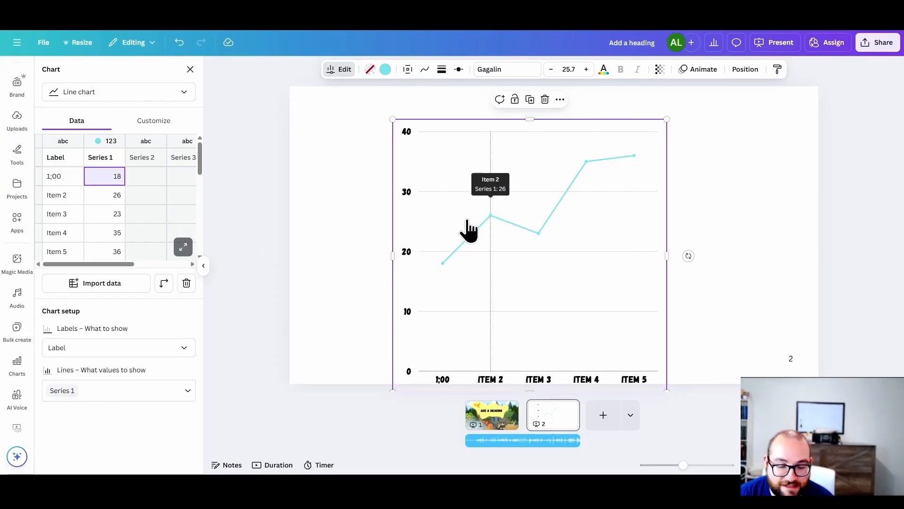
Step: Change the line chart's series colour to black
scroll(26, 304, "down", 1)
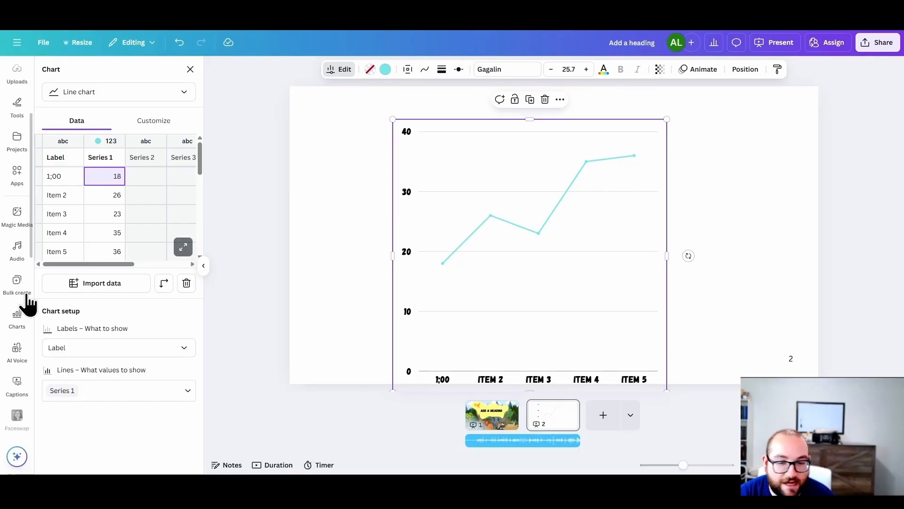
left_click(386, 71)
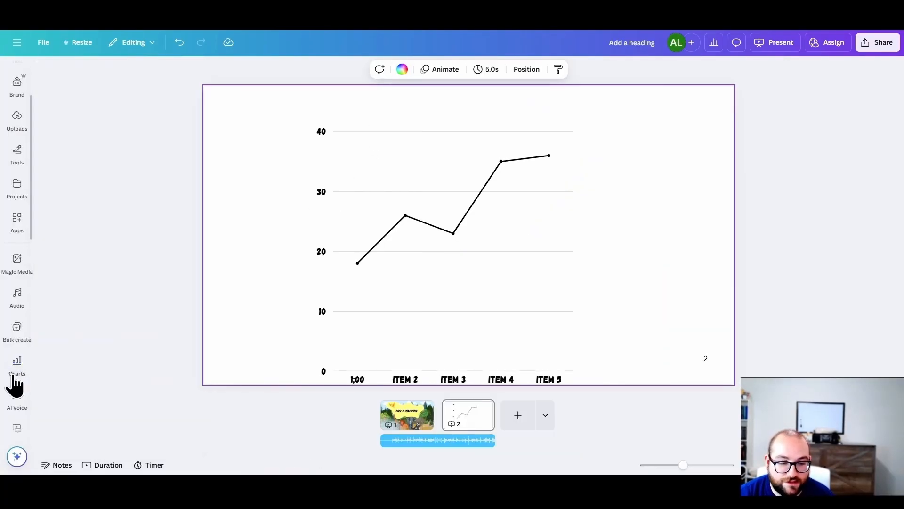
Step: Look through the available editor apps, checking the Captions and Faceswap tools
scroll(16, 377, "down", 2)
scroll(16, 192, "down", 3)
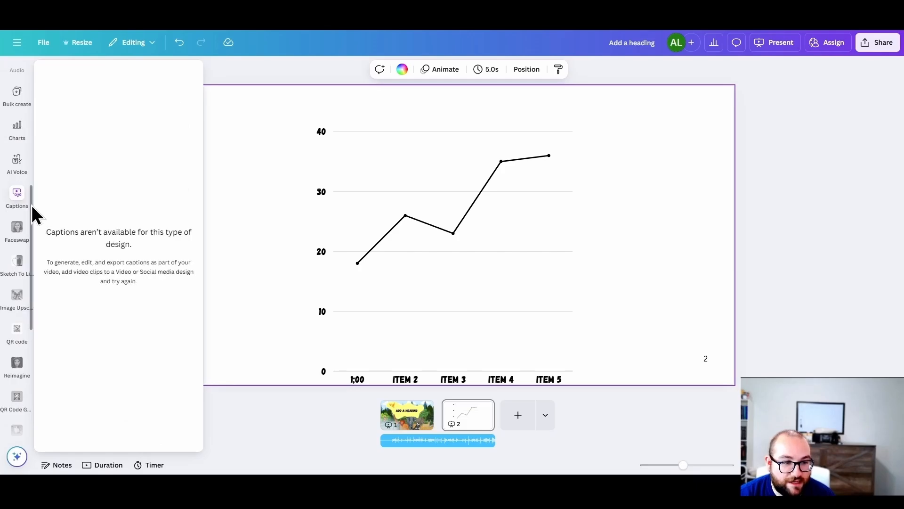
scroll(16, 142, "up", 1)
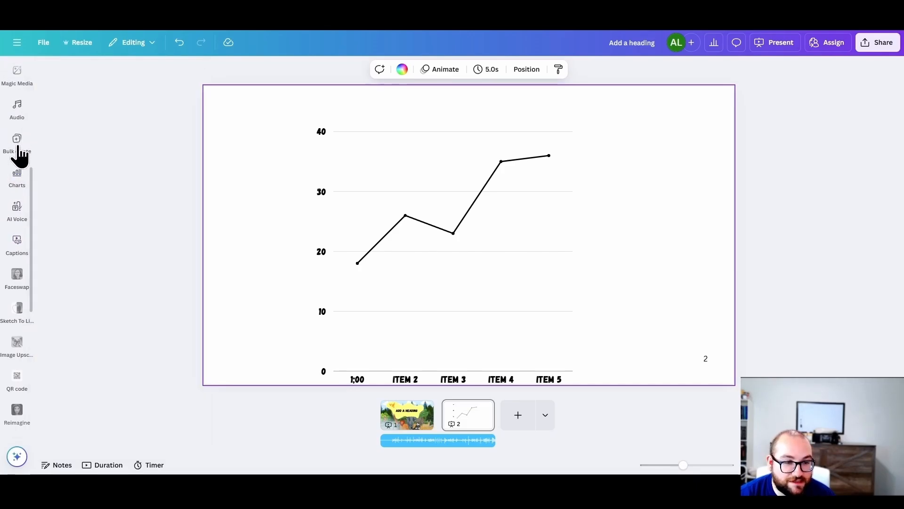
mouse_move(19, 254)
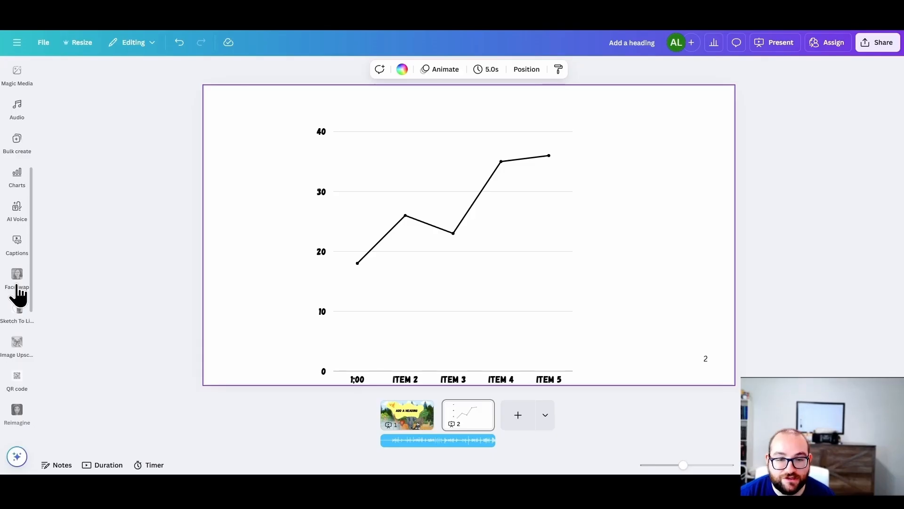
left_click(17, 295)
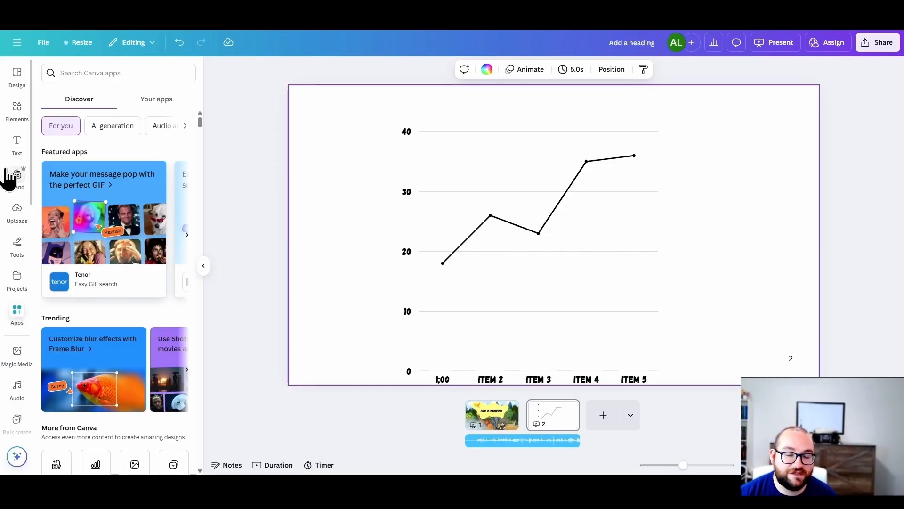
Step: Add a blank page 3, browse the app categories, and open the Music Maker app
left_click(607, 415)
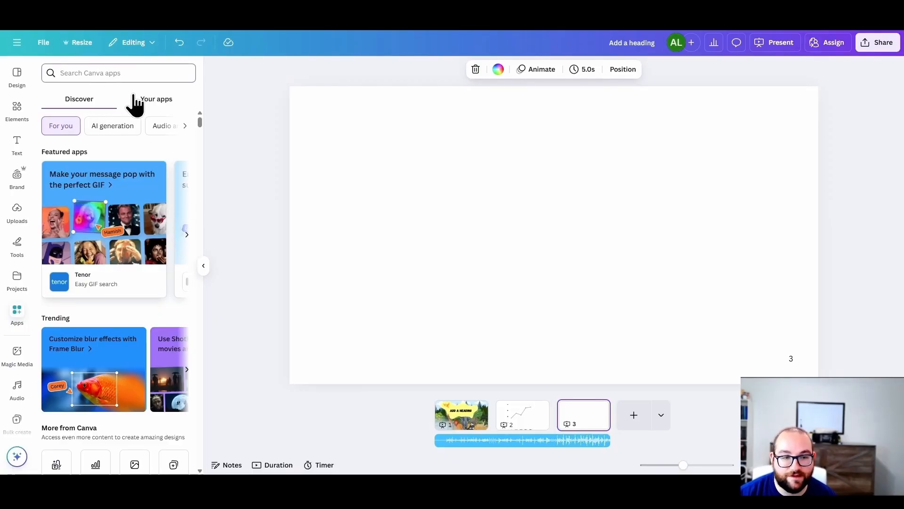
left_click(153, 126)
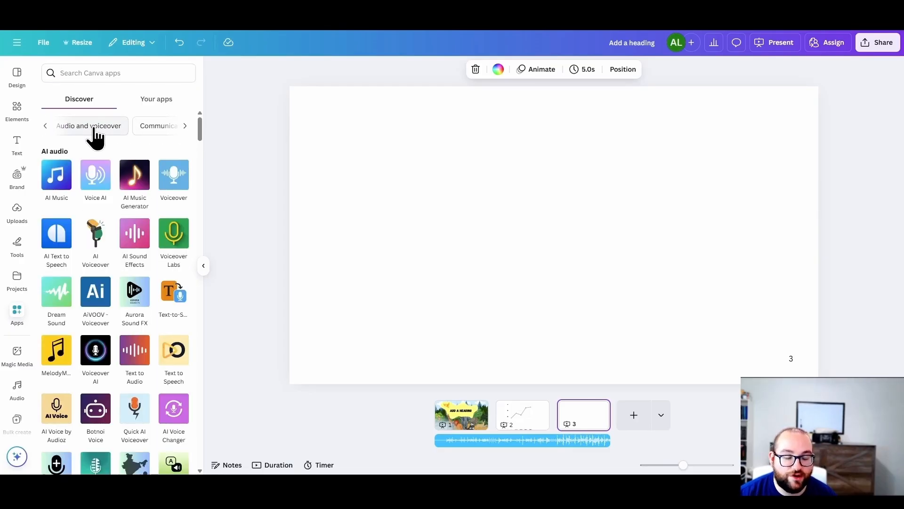
left_click(93, 126)
left_click(184, 126)
left_click(99, 128)
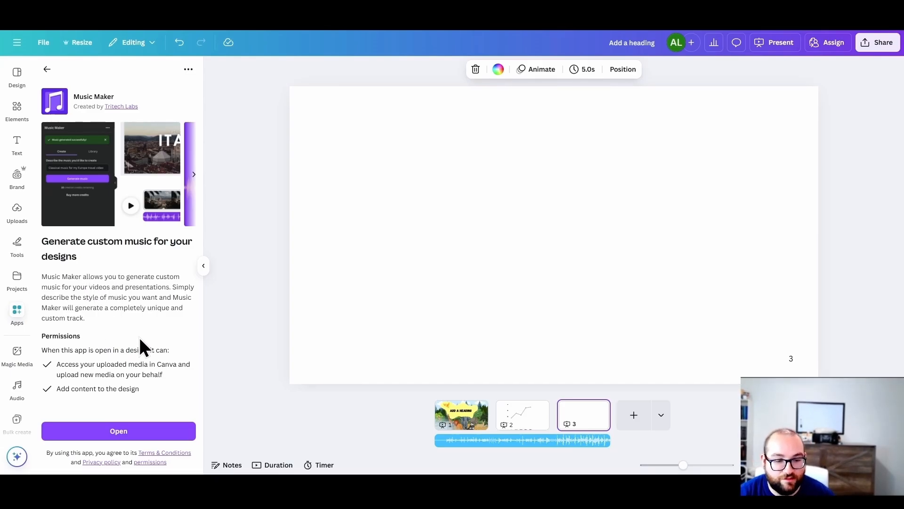
left_click(119, 431)
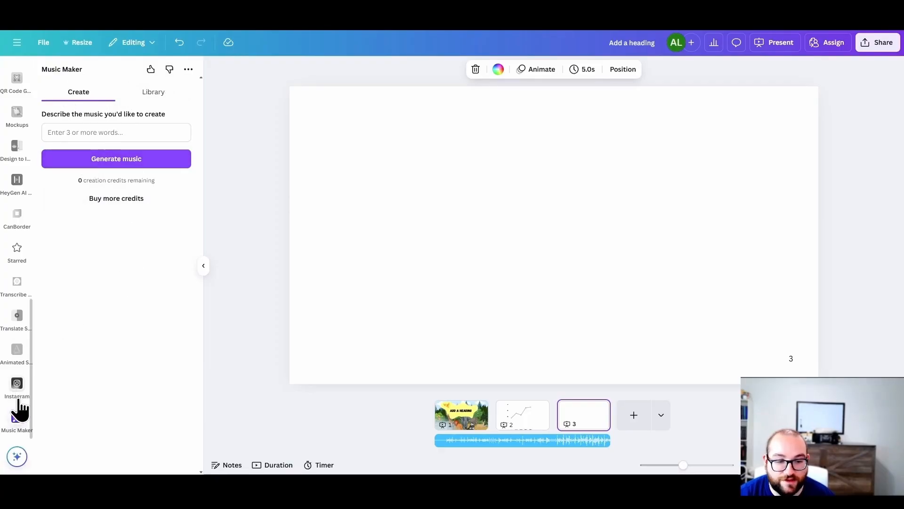
Step: View the Translate Subtitle app and its history, and the Transcribe Audio app
left_click(18, 321)
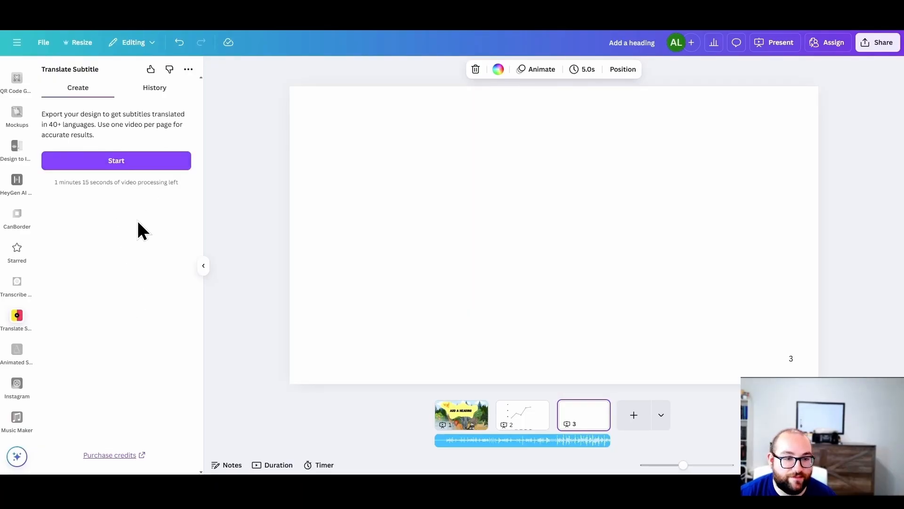
left_click(149, 94)
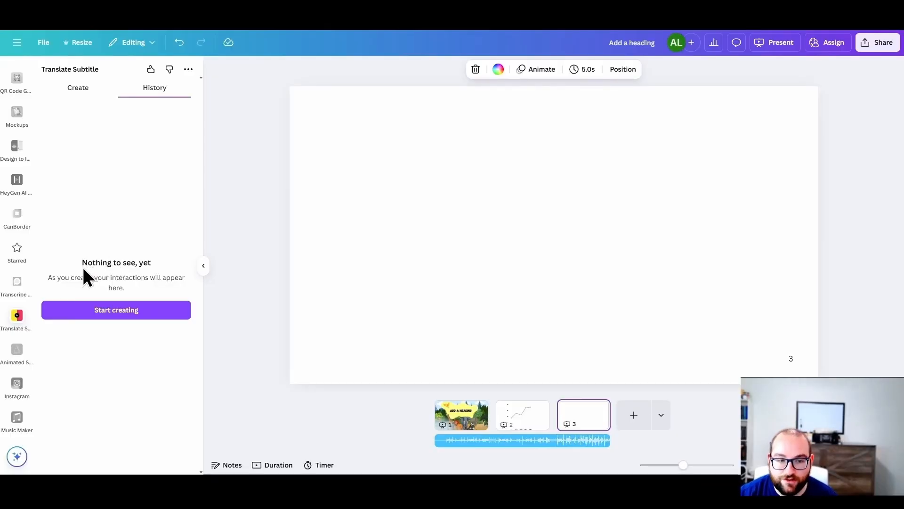
left_click(19, 292)
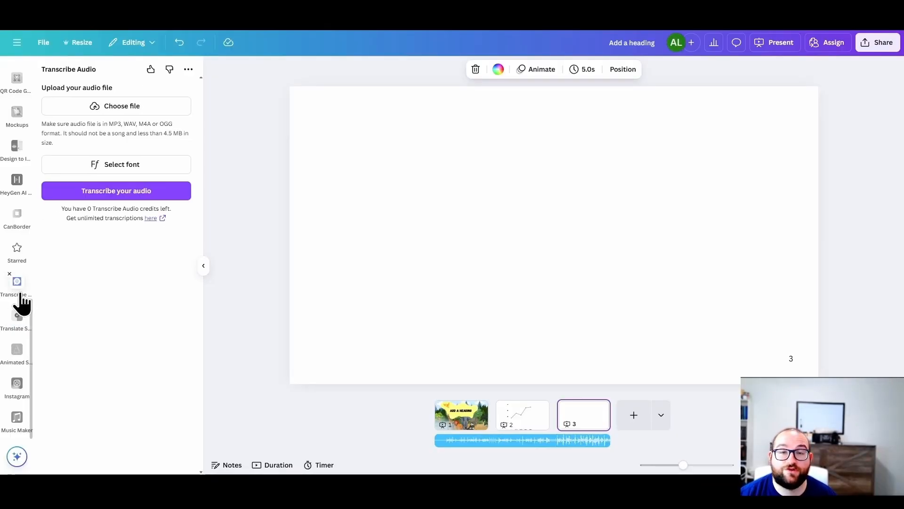
Step: View the HeyGen AI Avatars app and the QR code generator app
scroll(20, 297, "up", 2)
left_click(18, 277)
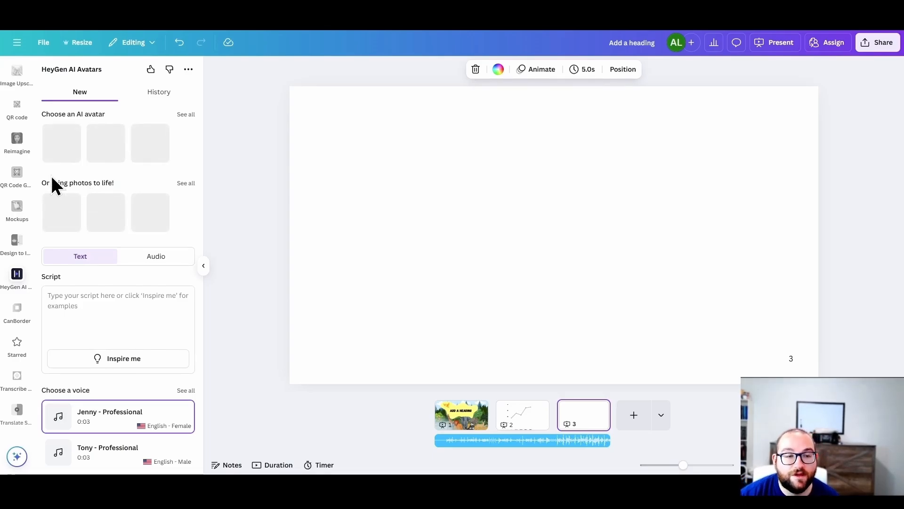
left_click(16, 175)
scroll(17, 176, "up", 3)
scroll(18, 182, "up", 5)
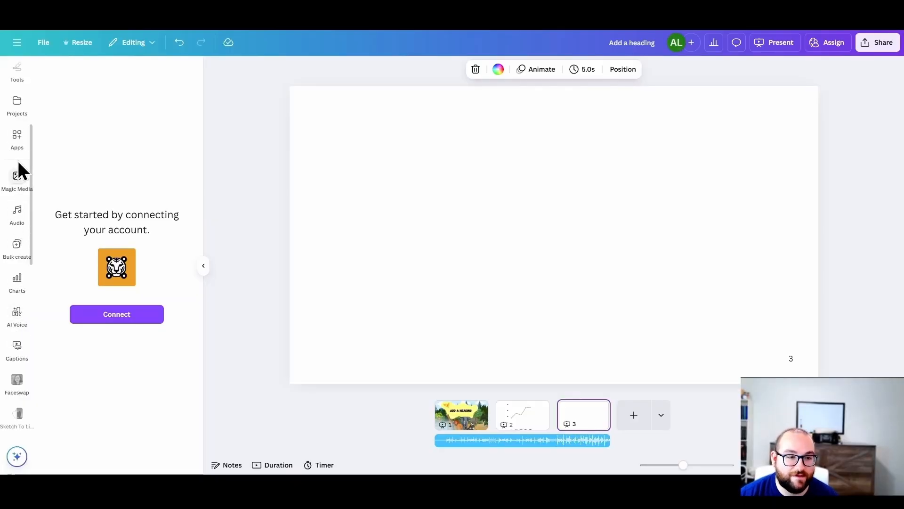
Step: Browse the Audio and voiceover app category, check the collection of already used apps, and return to the discoverable apps
left_click(18, 139)
scroll(143, 273, "down", 10)
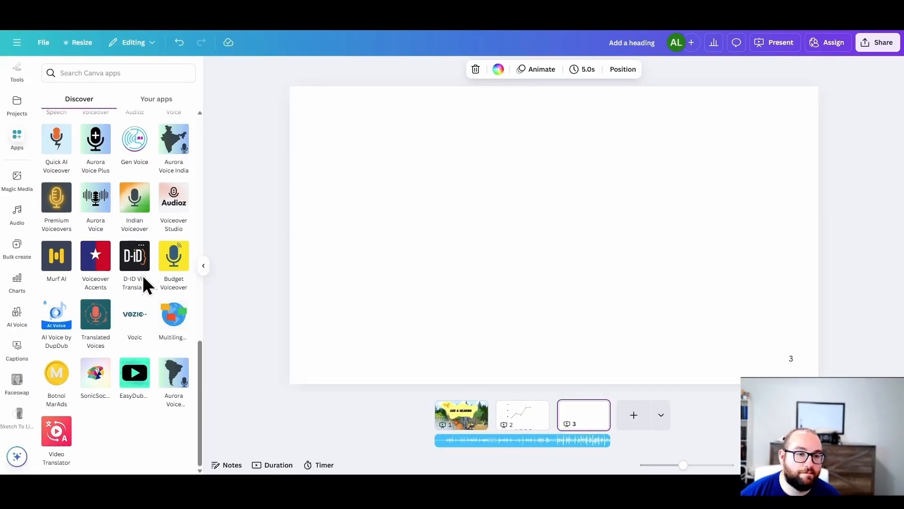
scroll(142, 273, "up", 5)
scroll(134, 264, "up", 8)
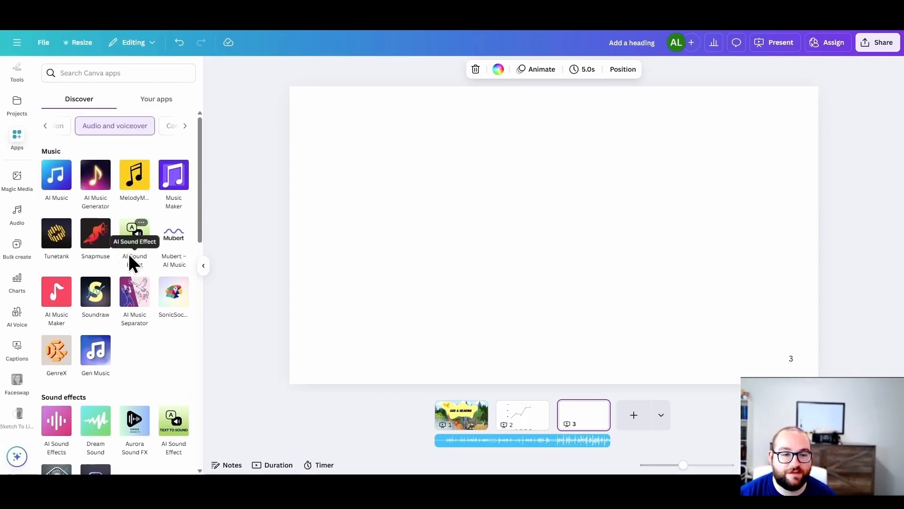
left_click(131, 102)
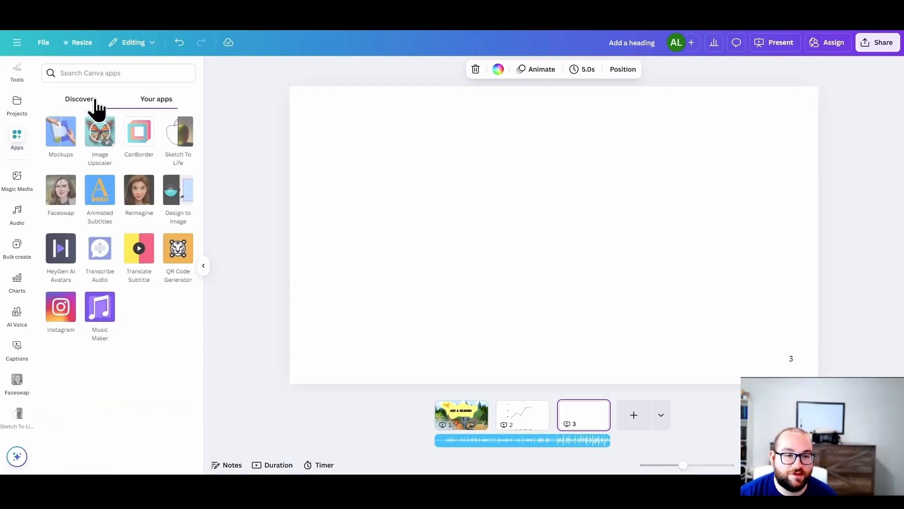
left_click(95, 103)
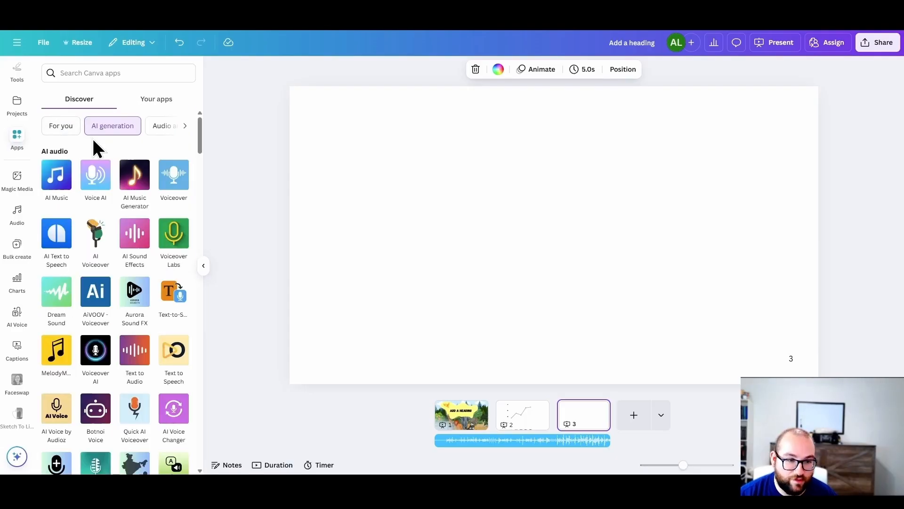
Step: View the QR Code Generator from the already used apps, return to the discoverable AI generation apps, and select blank page 3
left_click(143, 107)
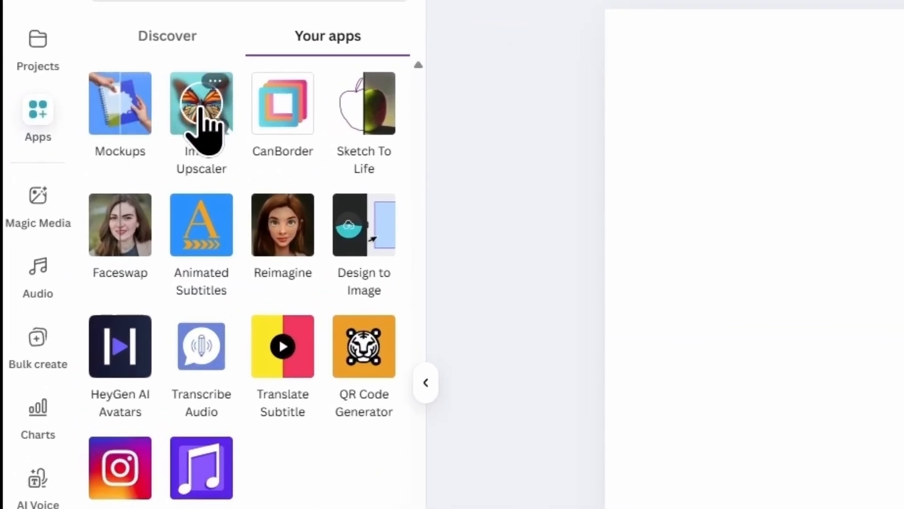
left_click(367, 377)
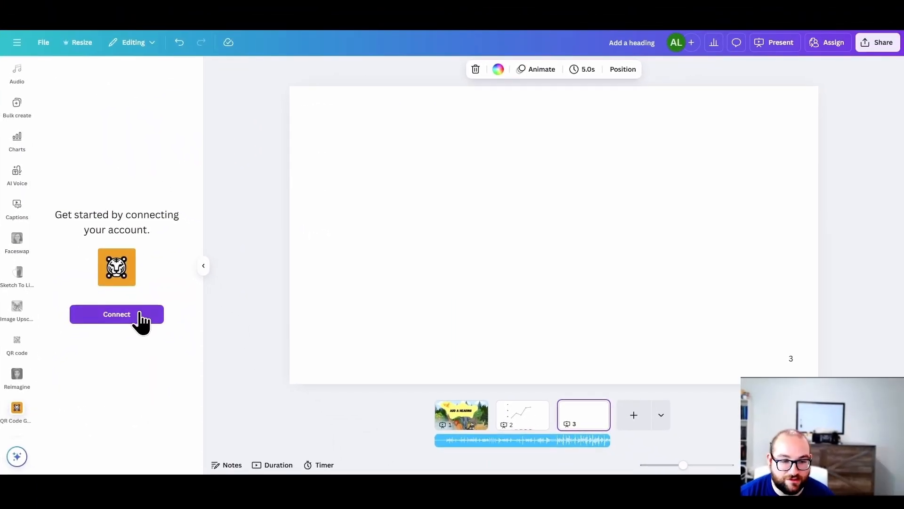
scroll(12, 264, "up", 6)
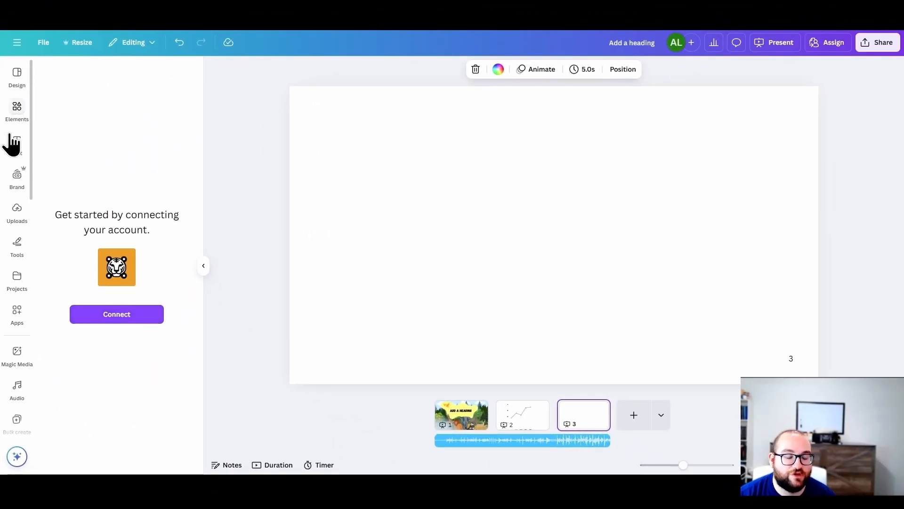
left_click(24, 324)
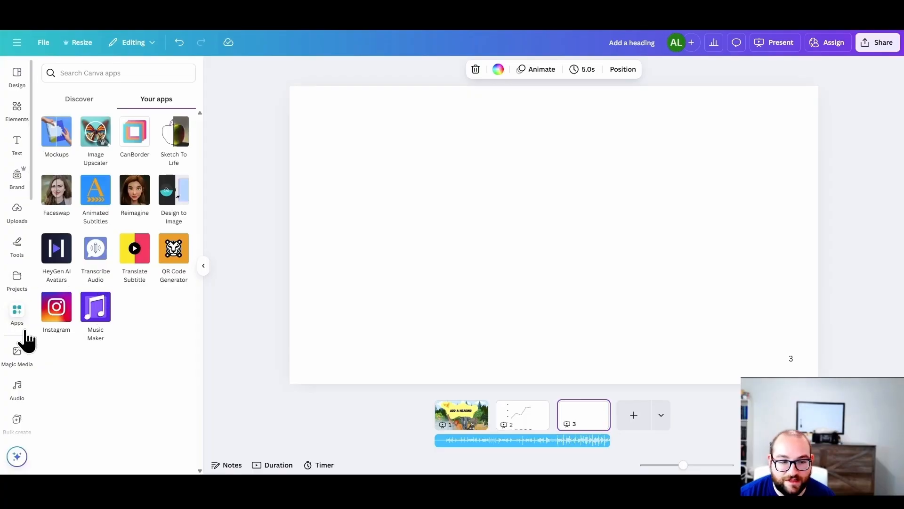
left_click(87, 101)
left_click(347, 286)
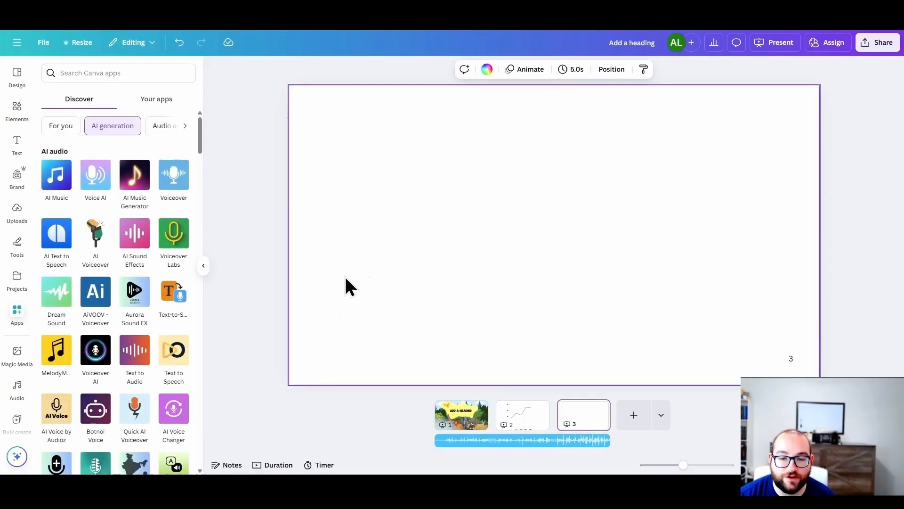